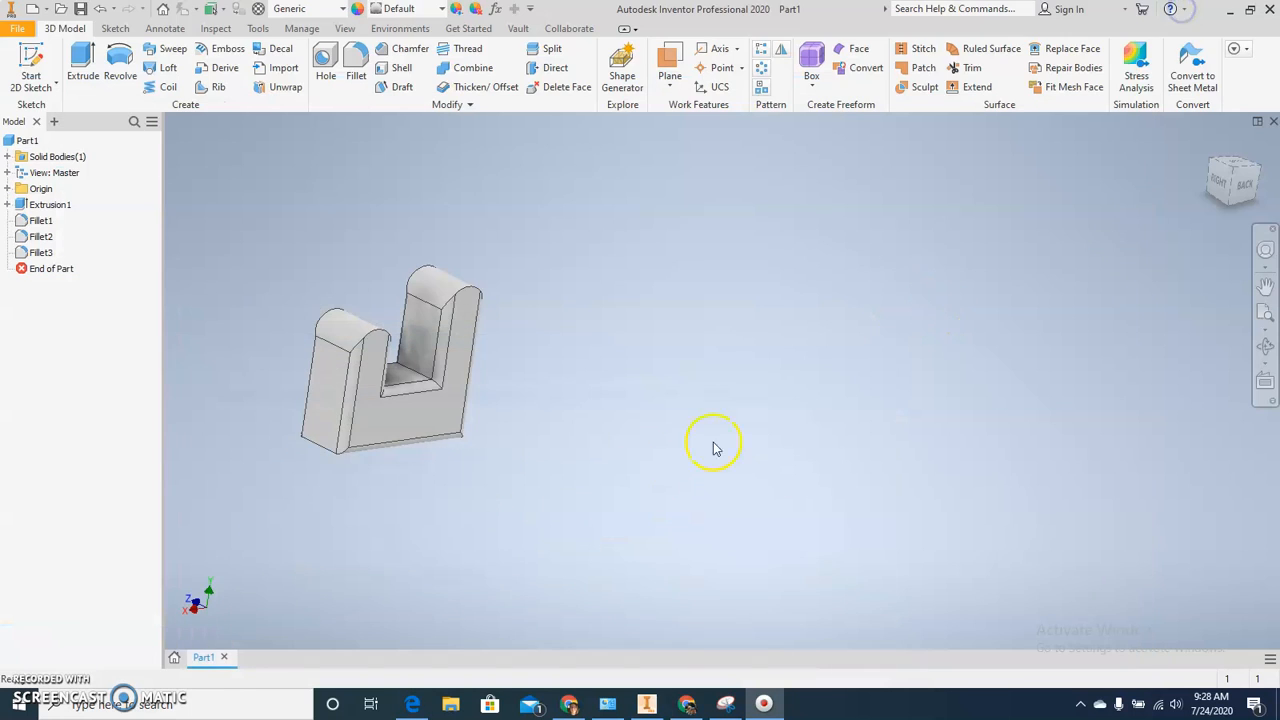
pyautogui.moveTo(563, 467); pyautogui.dragTo(746, 460, button='middle')
pyautogui.moveTo(436, 501)
pyautogui.keyDown('shift'); pyautogui.mouseDown(button='middle')
pyautogui.moveTo(474, 504)
pyautogui.moveTo(436, 502)
pyautogui.mouseUp(button='middle'); pyautogui.keyUp('shift')
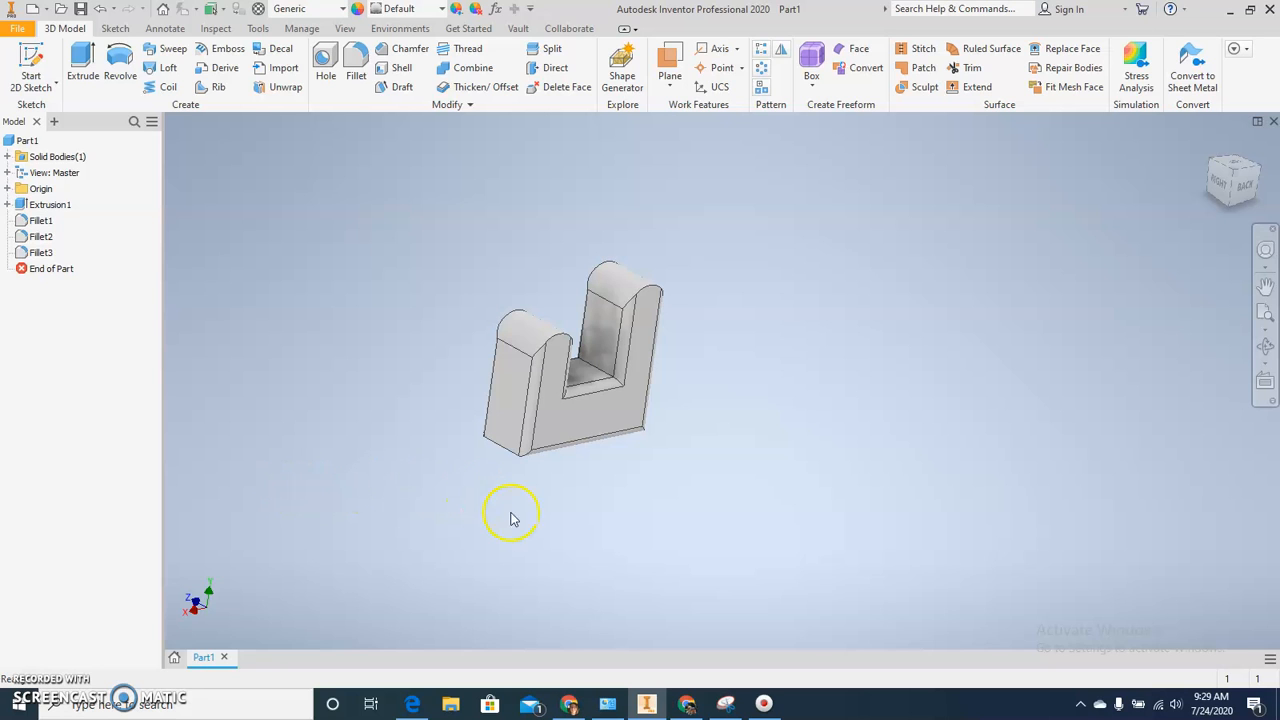
# Switch to the Google Docs worksheet and make its title lines "Lesson 1:2" and "Introduction to Inventor" bold and underlined
pyautogui.click(688, 706)
pyautogui.scroll(5, 617, 640)
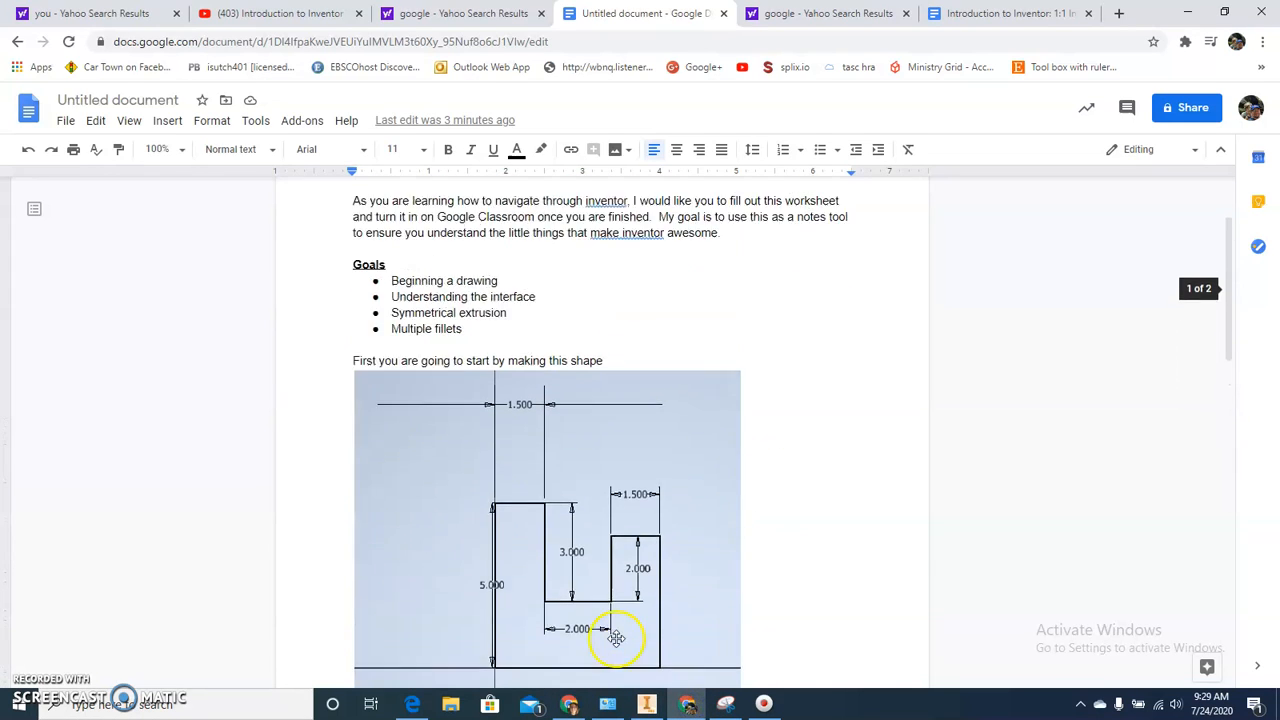
pyautogui.scroll(2, 617, 638)
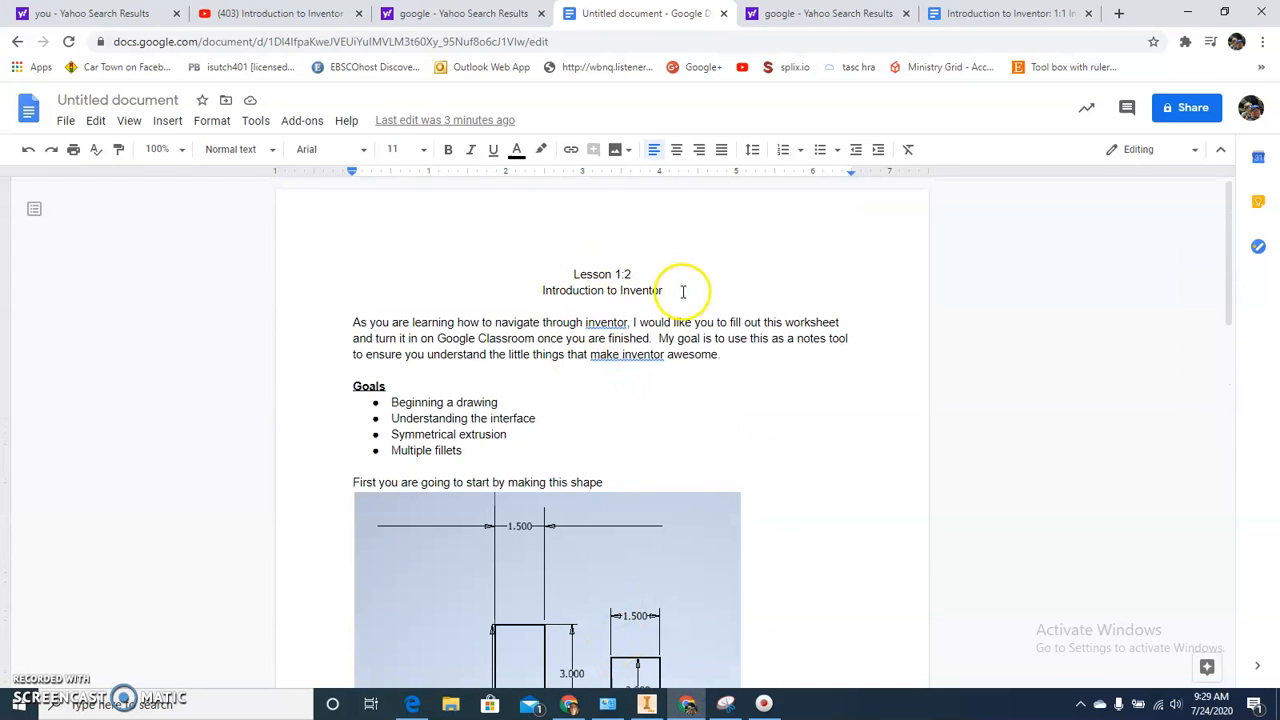
pyautogui.moveTo(685, 291); pyautogui.dragTo(566, 274)
pyautogui.click(448, 149)
pyautogui.click(494, 152)
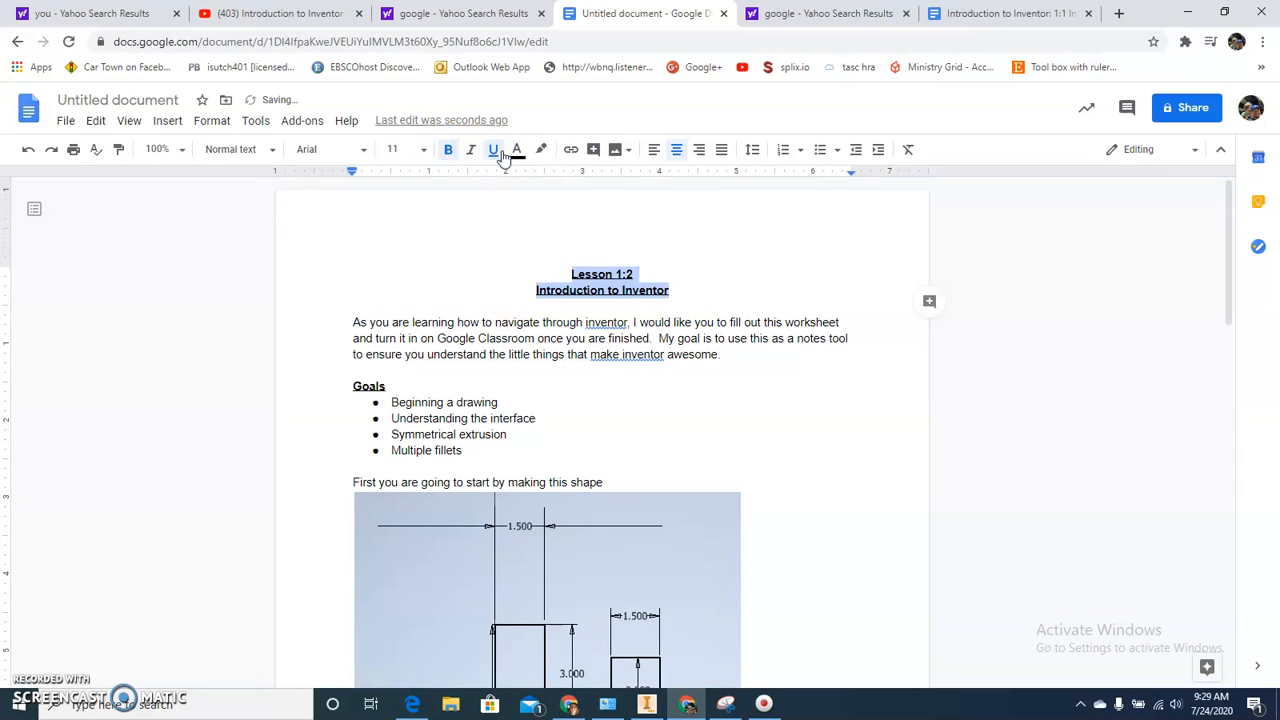
# Review the worksheet's dimensioned shape drawing and its three questions on extrusion options and fillets
pyautogui.scroll(-2, 391, 246)
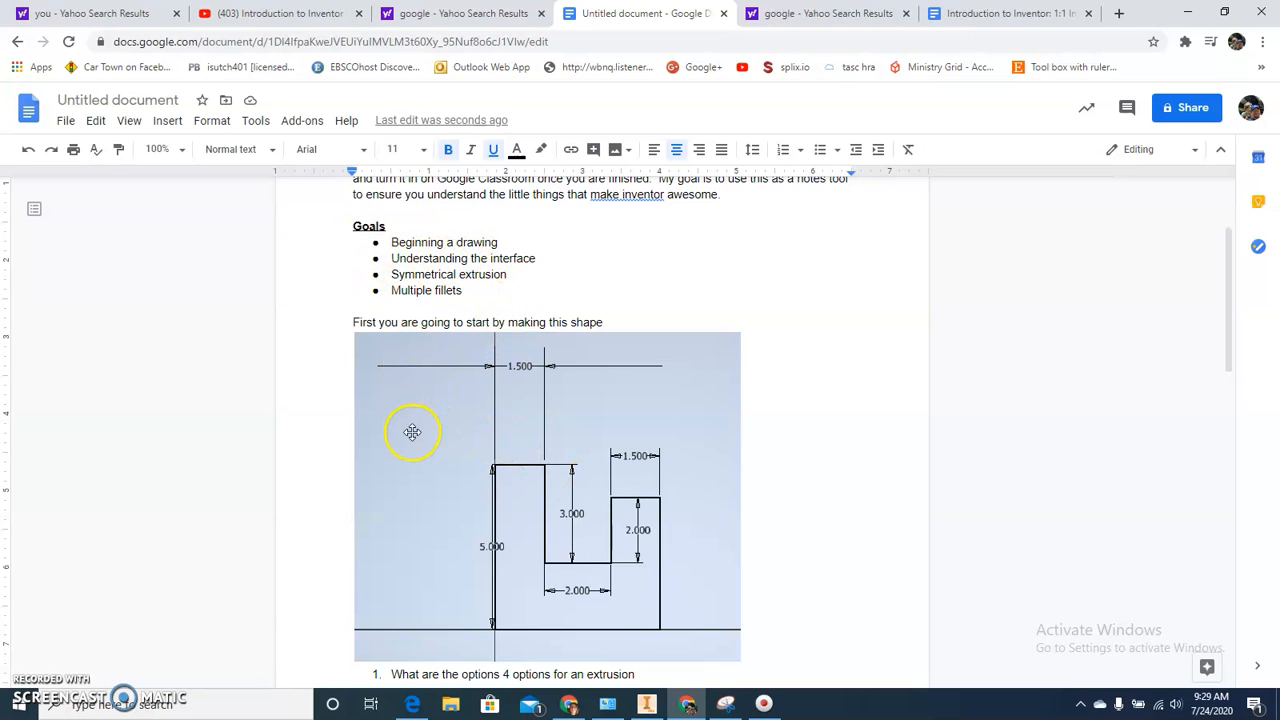
pyautogui.scroll(-4, 423, 424)
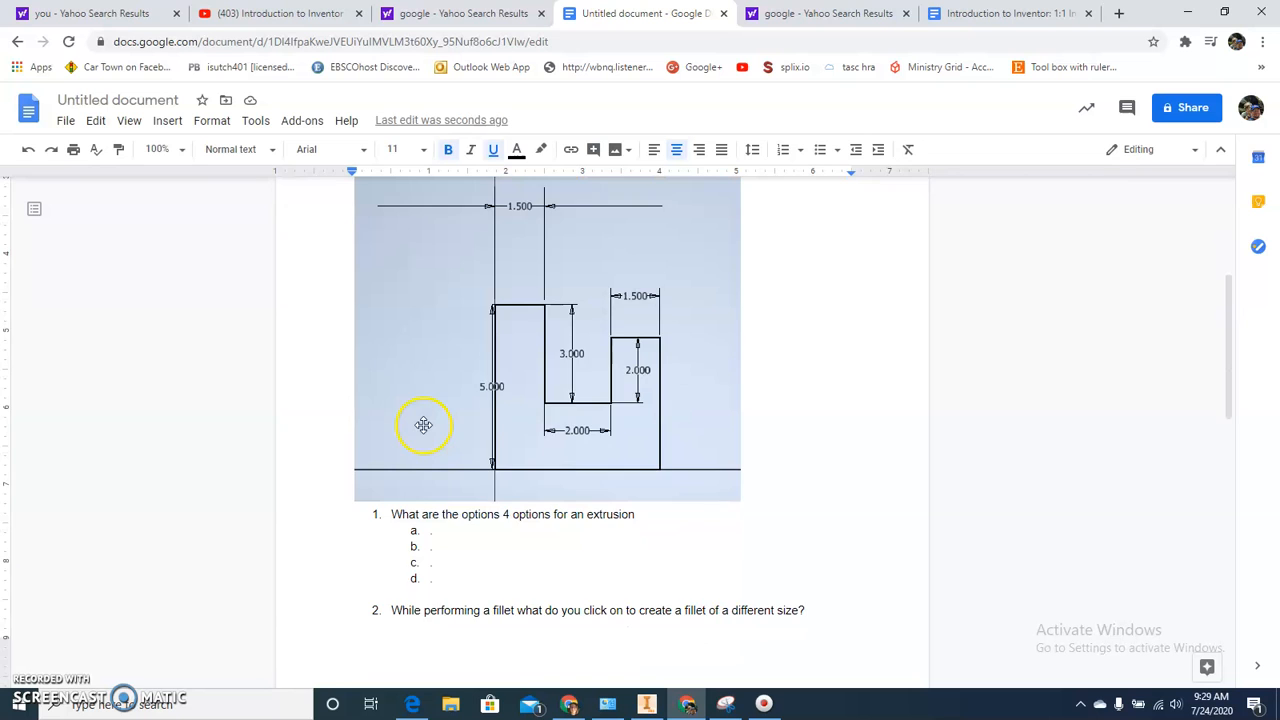
pyautogui.scroll(-3, 423, 424)
pyautogui.scroll(7, 418, 422)
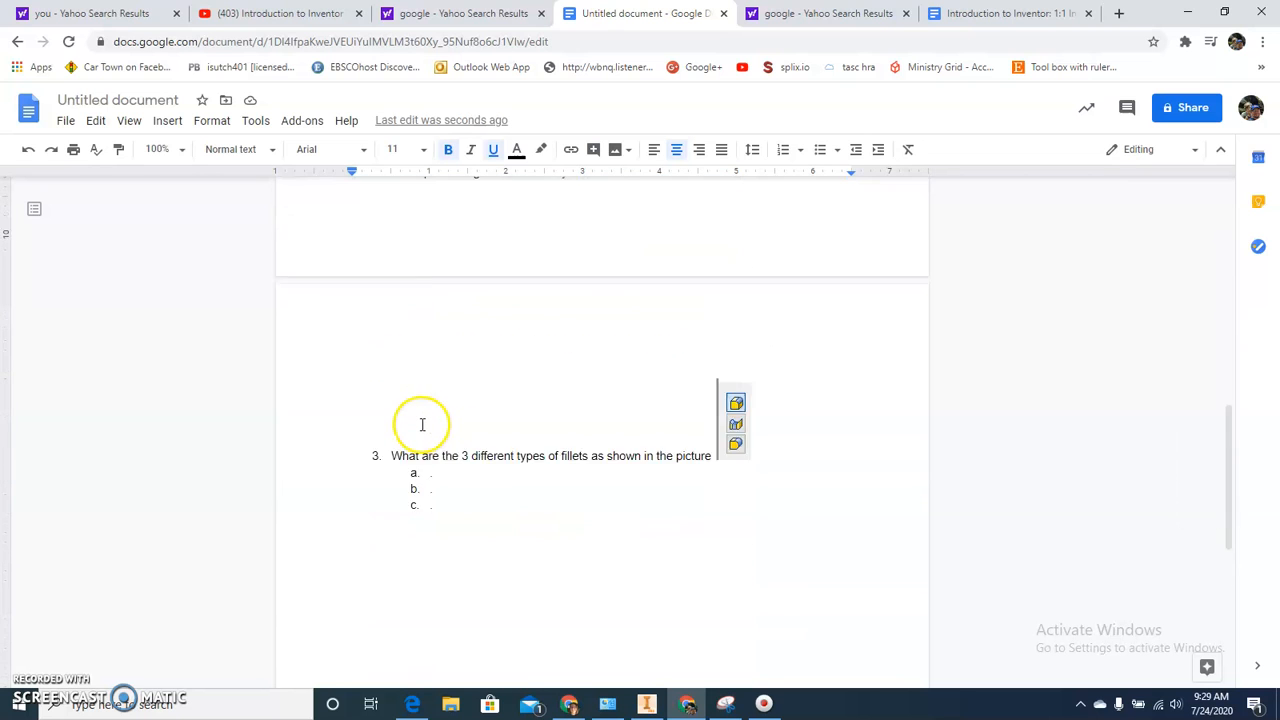
pyautogui.scroll(2, 418, 425)
pyautogui.scroll(-3, 418, 425)
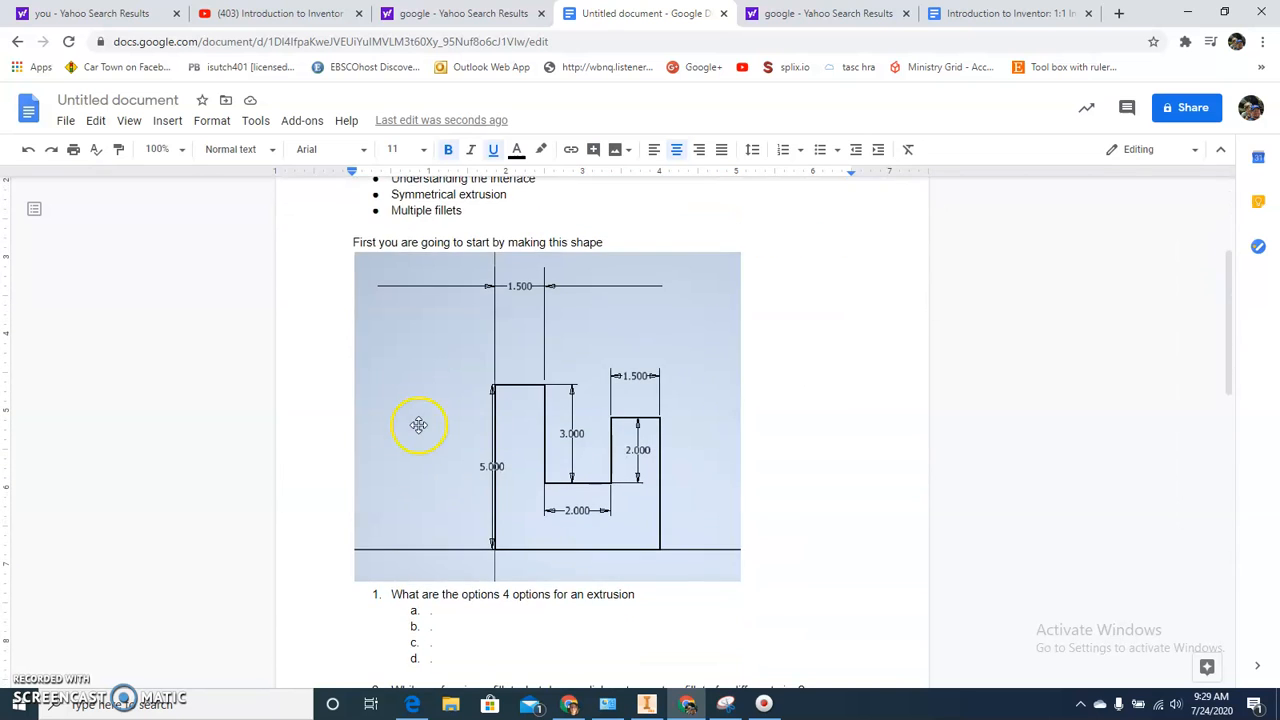
pyautogui.click(418, 425)
pyautogui.scroll(-2, 418, 428)
pyautogui.click(416, 418)
pyautogui.scroll(-3, 437, 434)
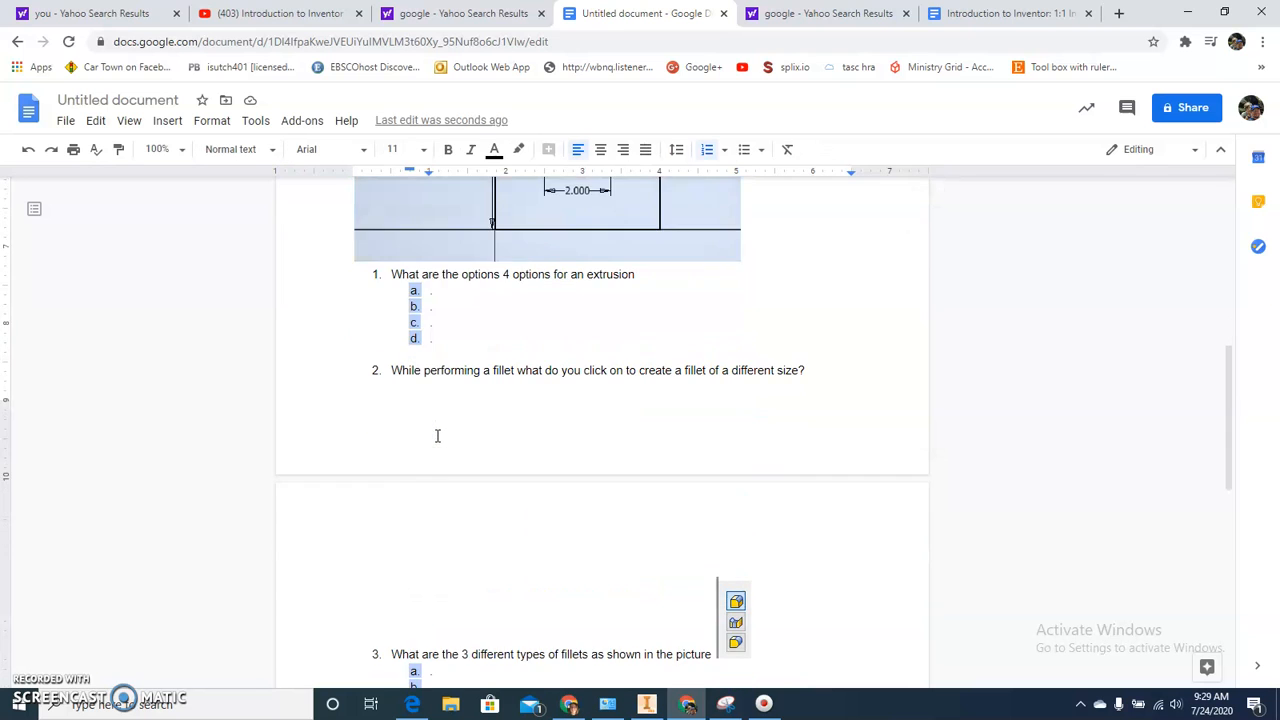
pyautogui.click(452, 493)
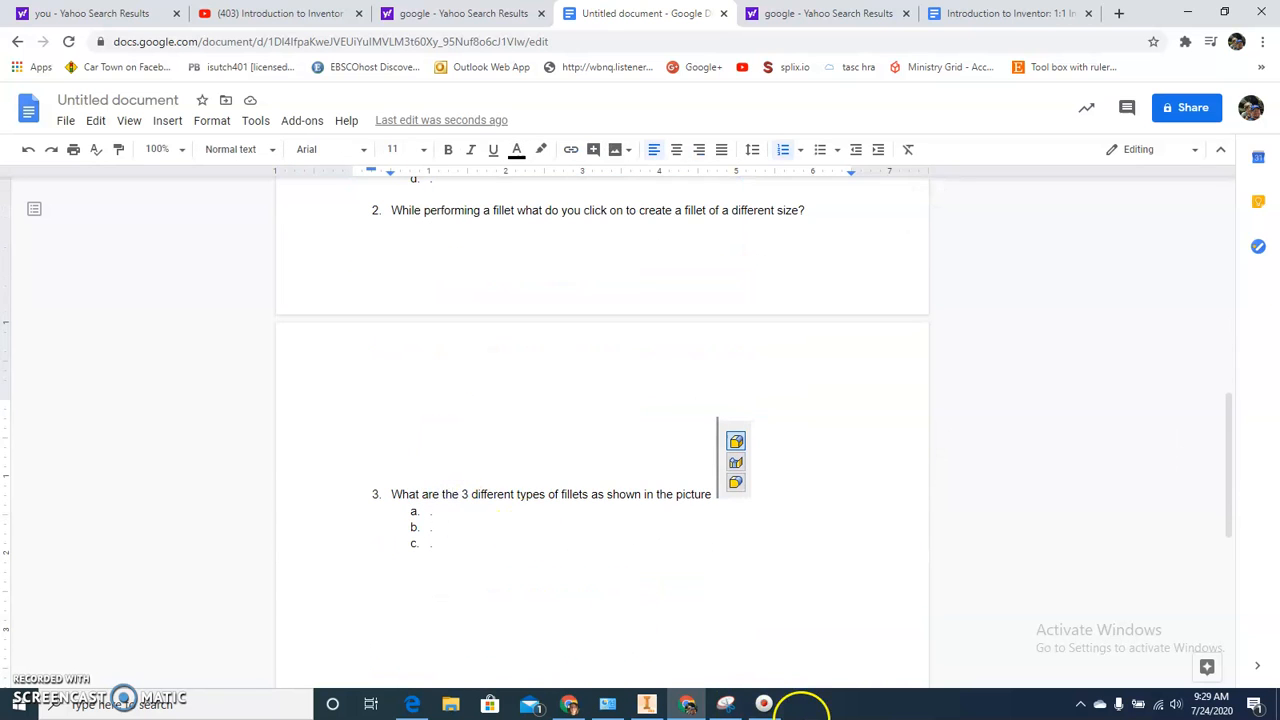
# Switch to Autodesk Inventor and create a new part from the English Standard (in).ipt template
pyautogui.click(647, 704)
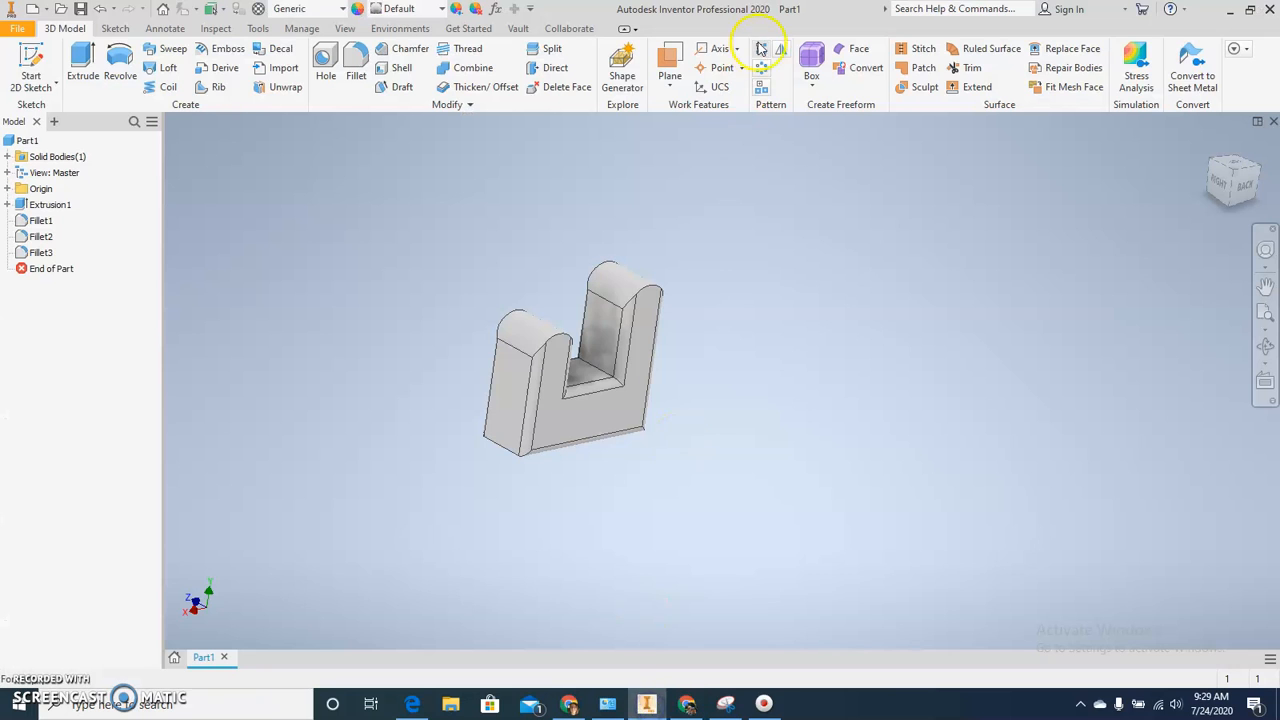
pyautogui.click(18, 33)
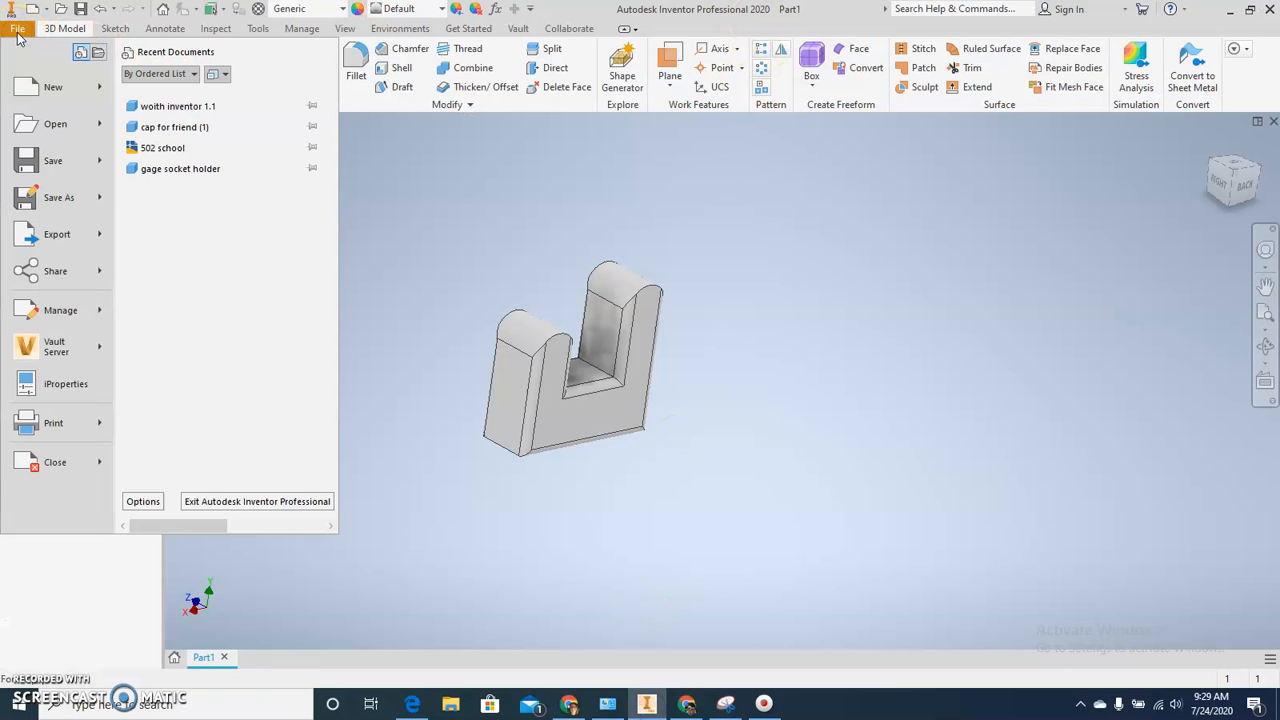
pyautogui.click(33, 90)
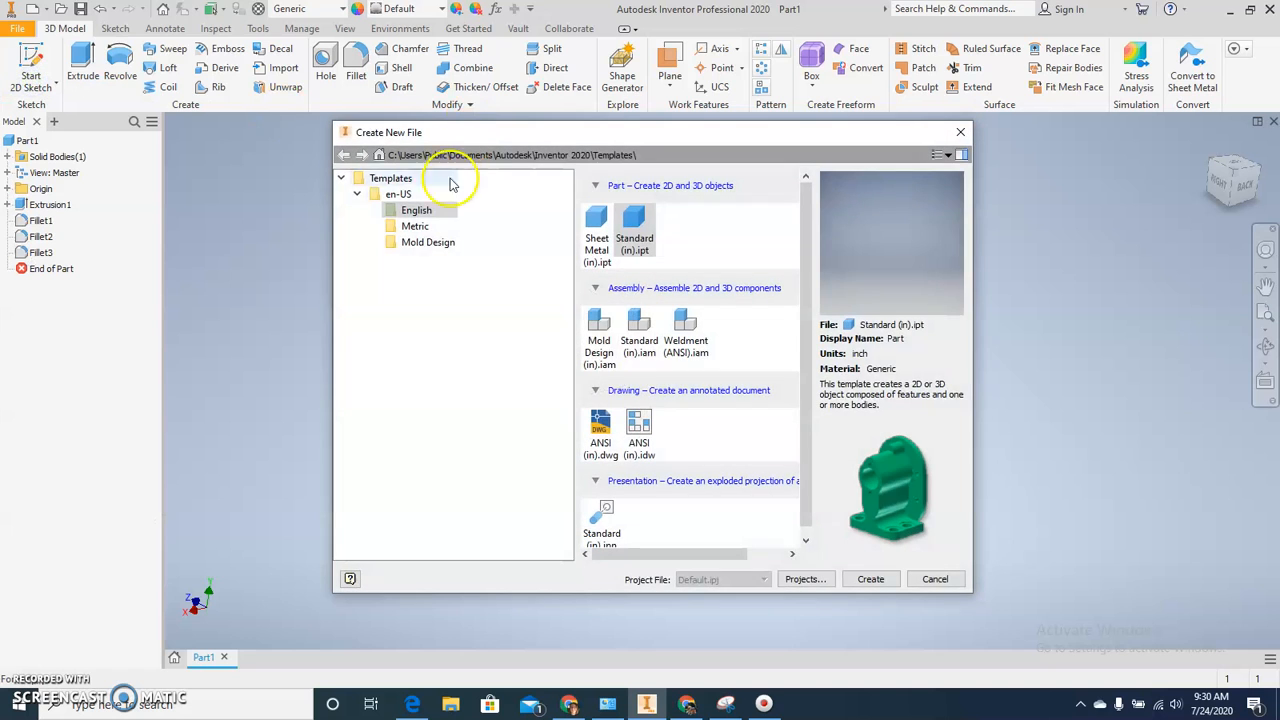
pyautogui.doubleClick(640, 228)
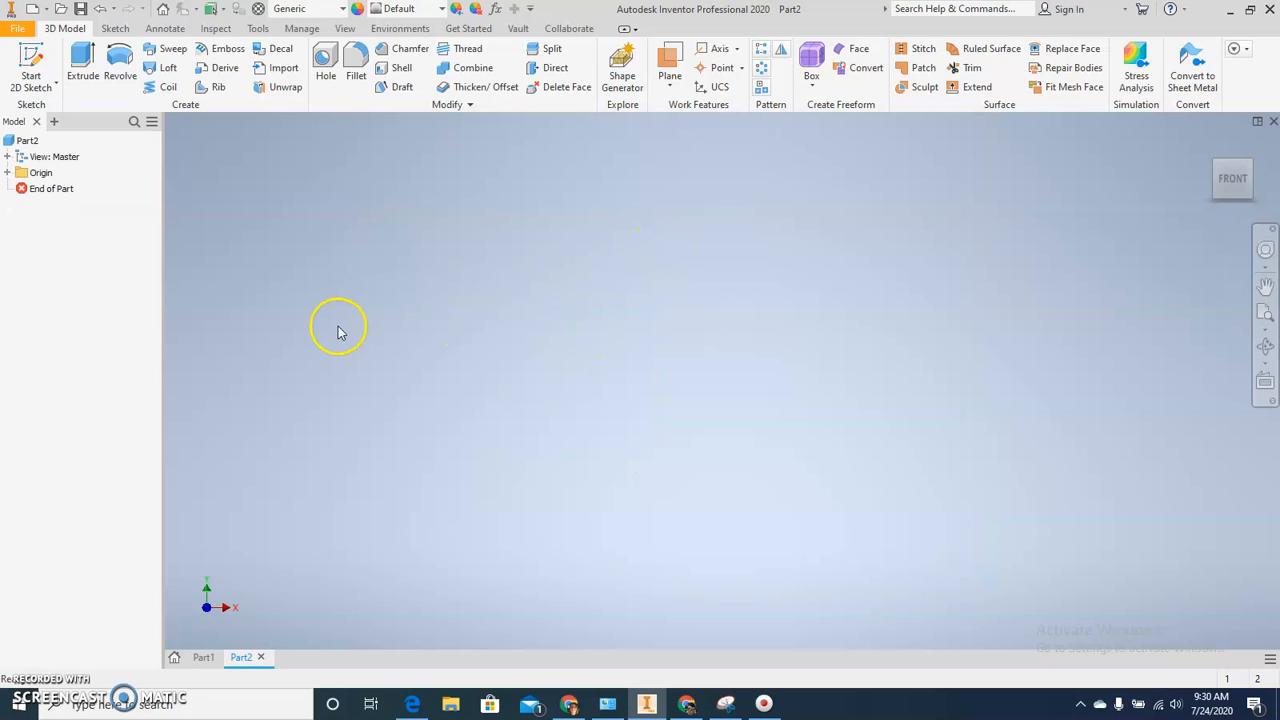
# Start a 2D sketch on the front (XY) plane and draw a 5 in vertical line upward from the origin
pyautogui.click(28, 56)
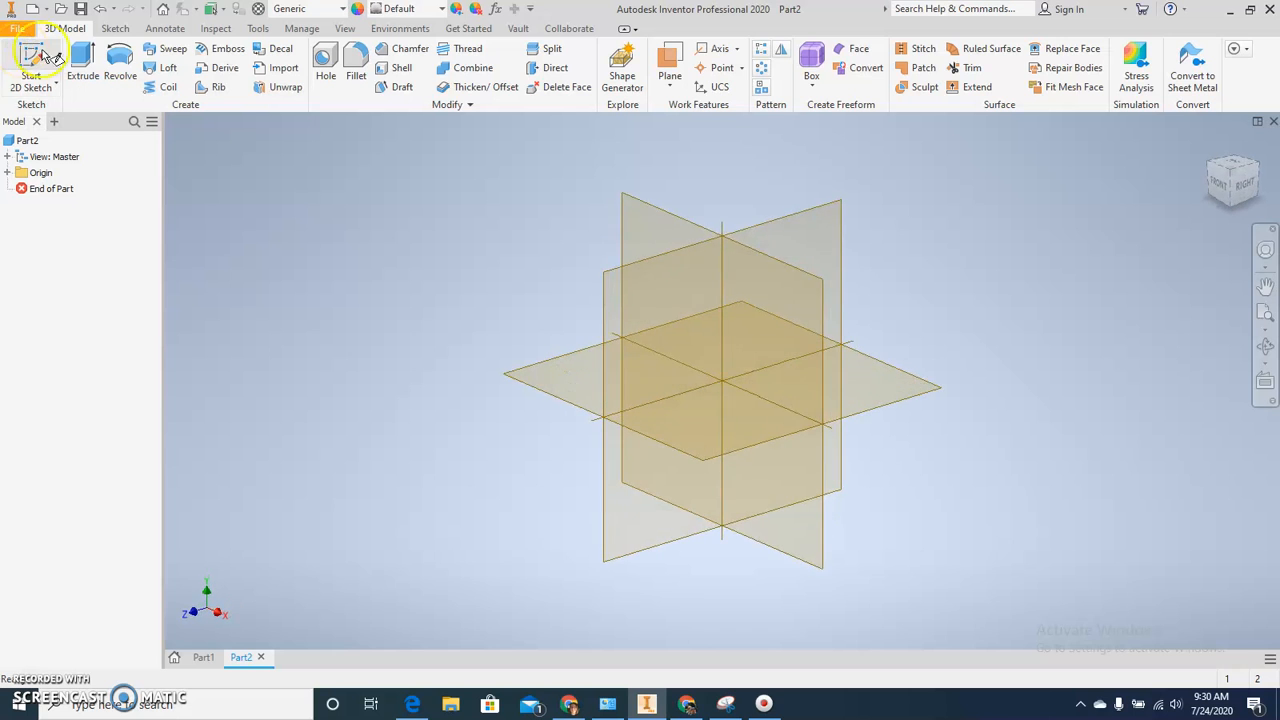
pyautogui.click(640, 221)
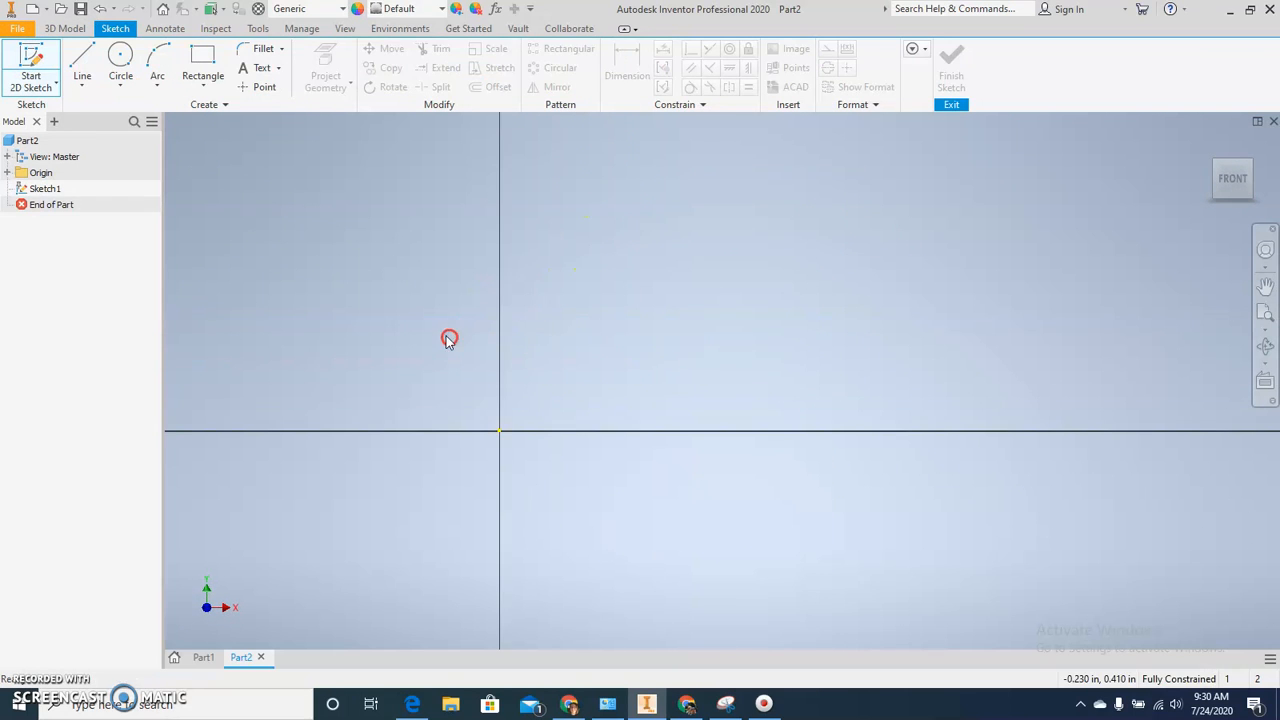
pyautogui.click(80, 64)
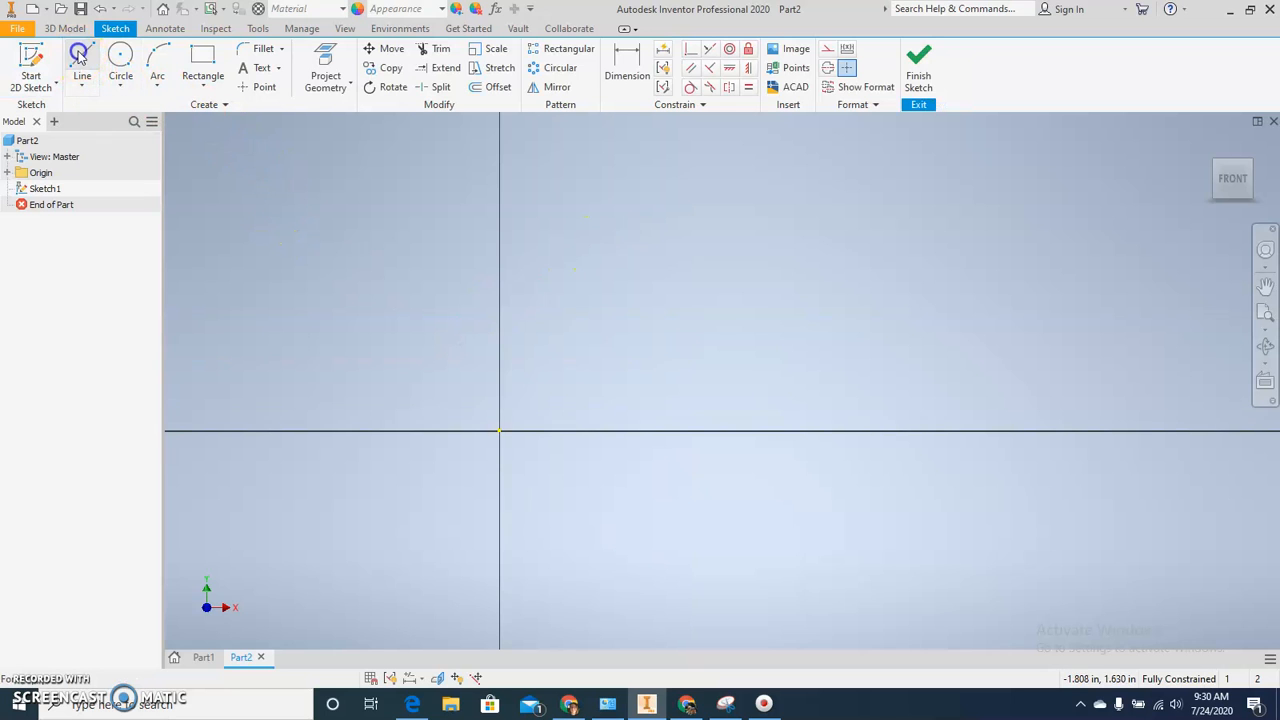
pyautogui.click(500, 430)
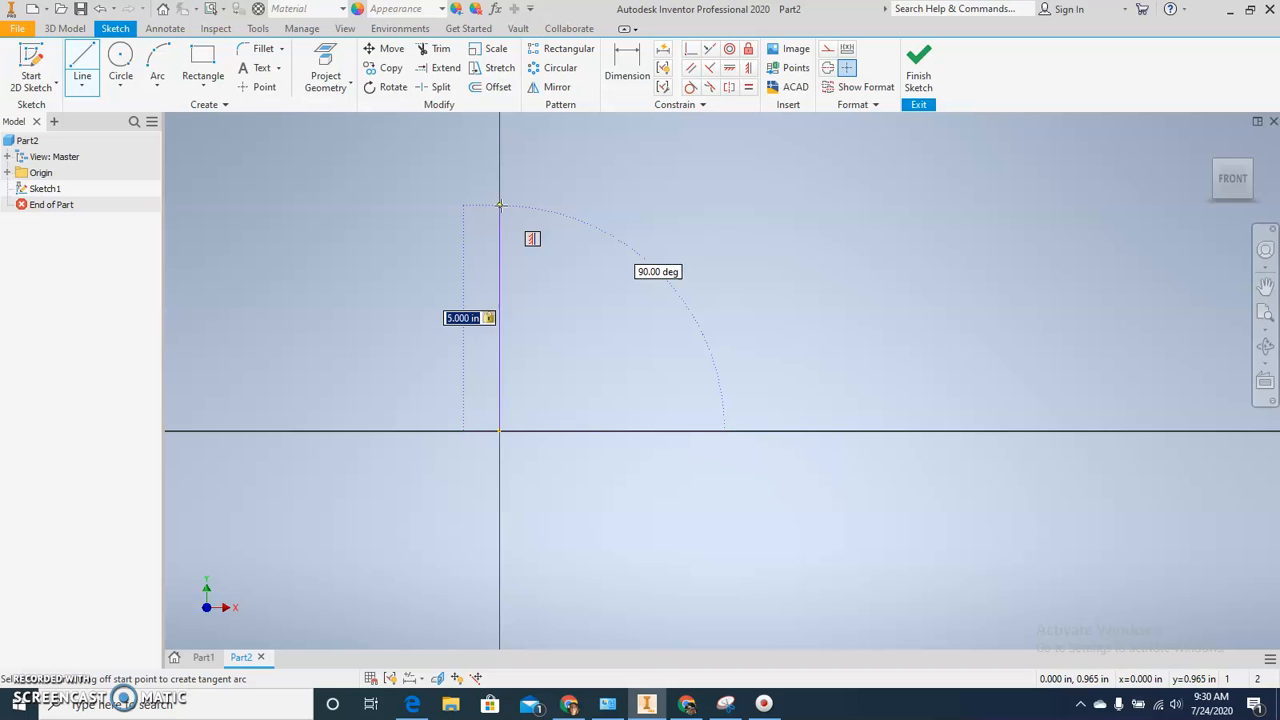
pyautogui.click(499, 205)
pyautogui.scroll(6, 499, 205)
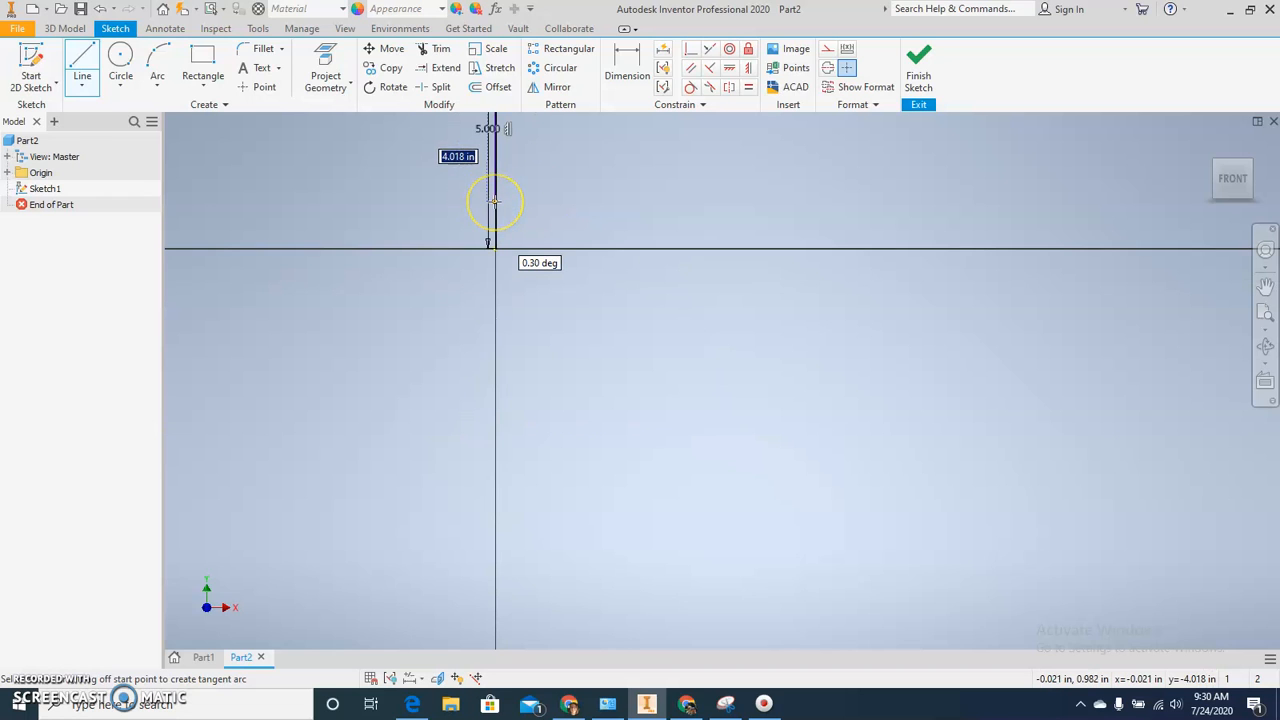
pyautogui.moveTo(495, 203)
pyautogui.mouseDown(button='middle')
pyautogui.moveTo(463, 529)
pyautogui.moveTo(471, 435)
pyautogui.moveTo(446, 500)
pyautogui.moveTo(489, 437)
pyautogui.moveTo(440, 434)
pyautogui.moveTo(391, 477)
pyautogui.moveTo(412, 469)
pyautogui.mouseUp(button='middle')
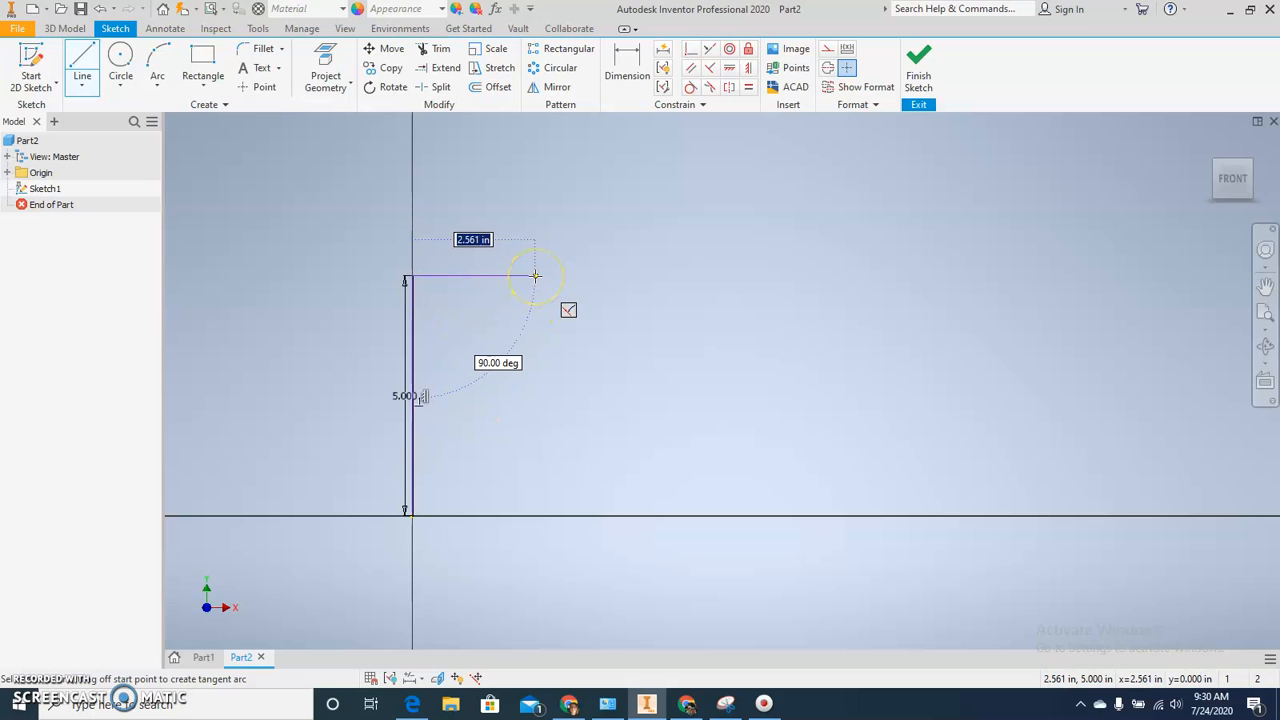
# Continue the outline 1.5 in to the right, 3 in down and 1 in to the right with perpendicular lines
pyautogui.write('1.5')
pyautogui.press('Return')
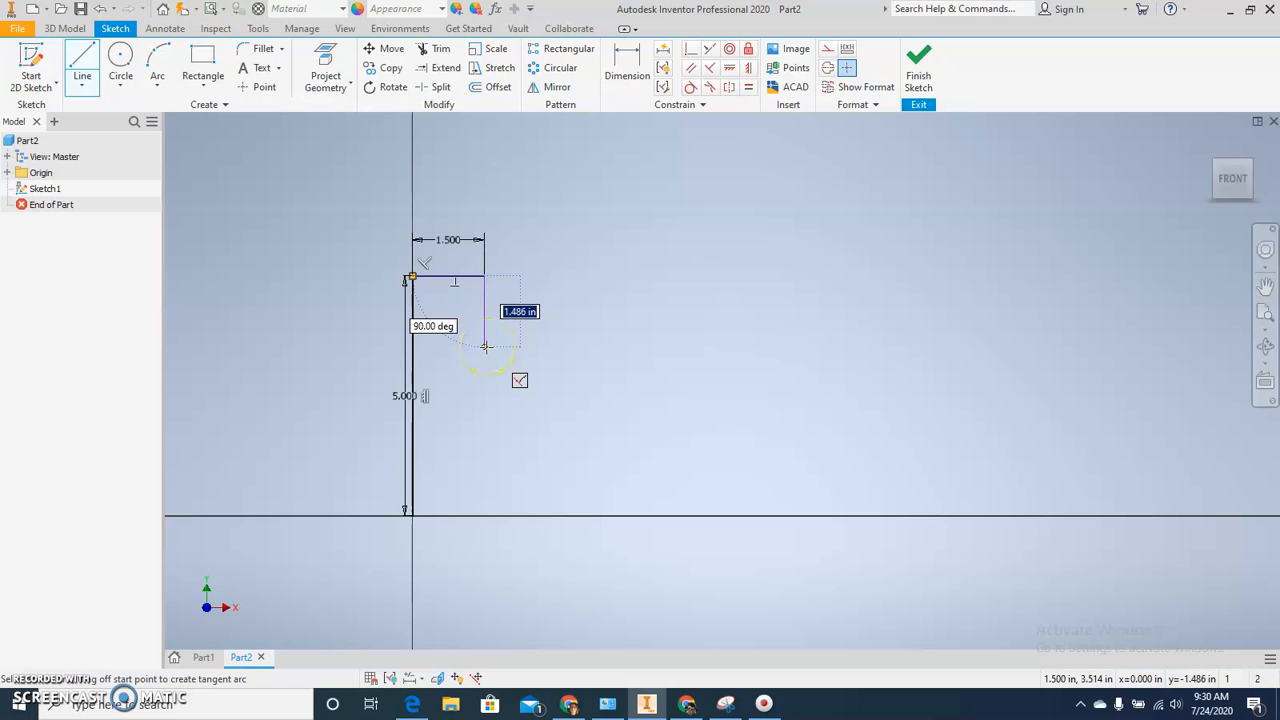
pyautogui.write('3')
pyautogui.press('Return')
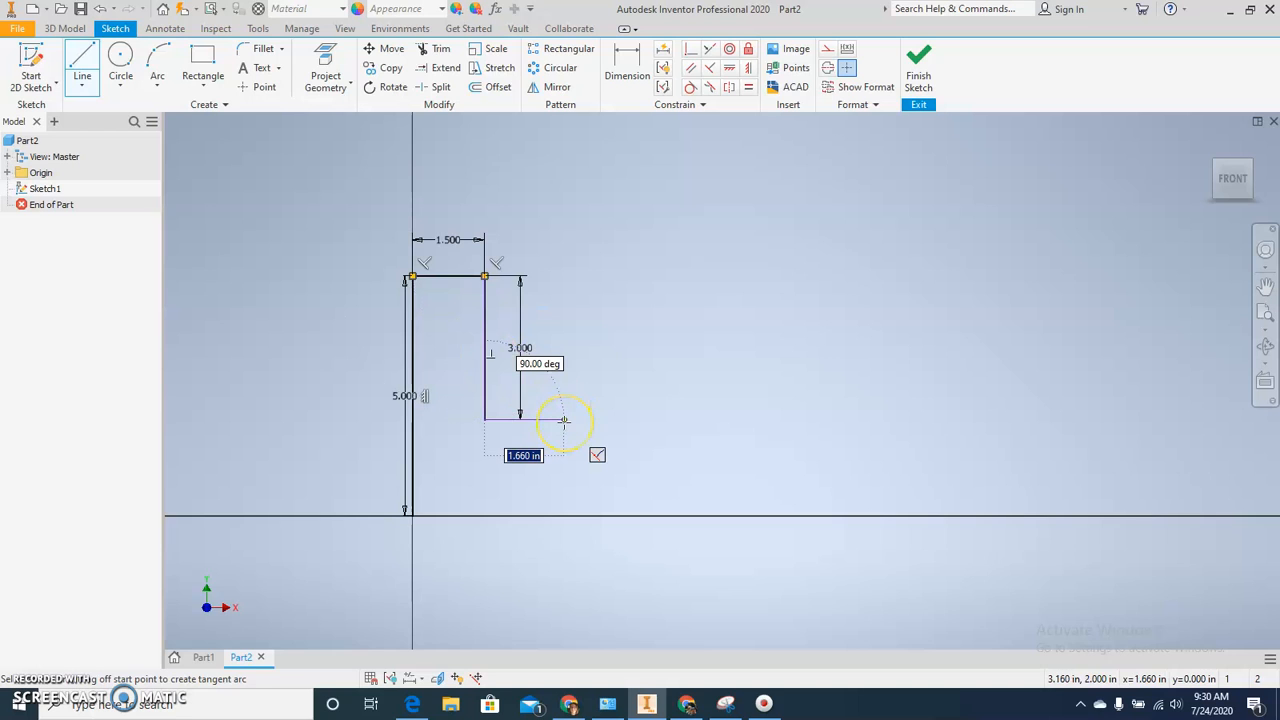
pyautogui.write('1')
pyautogui.press('Return')
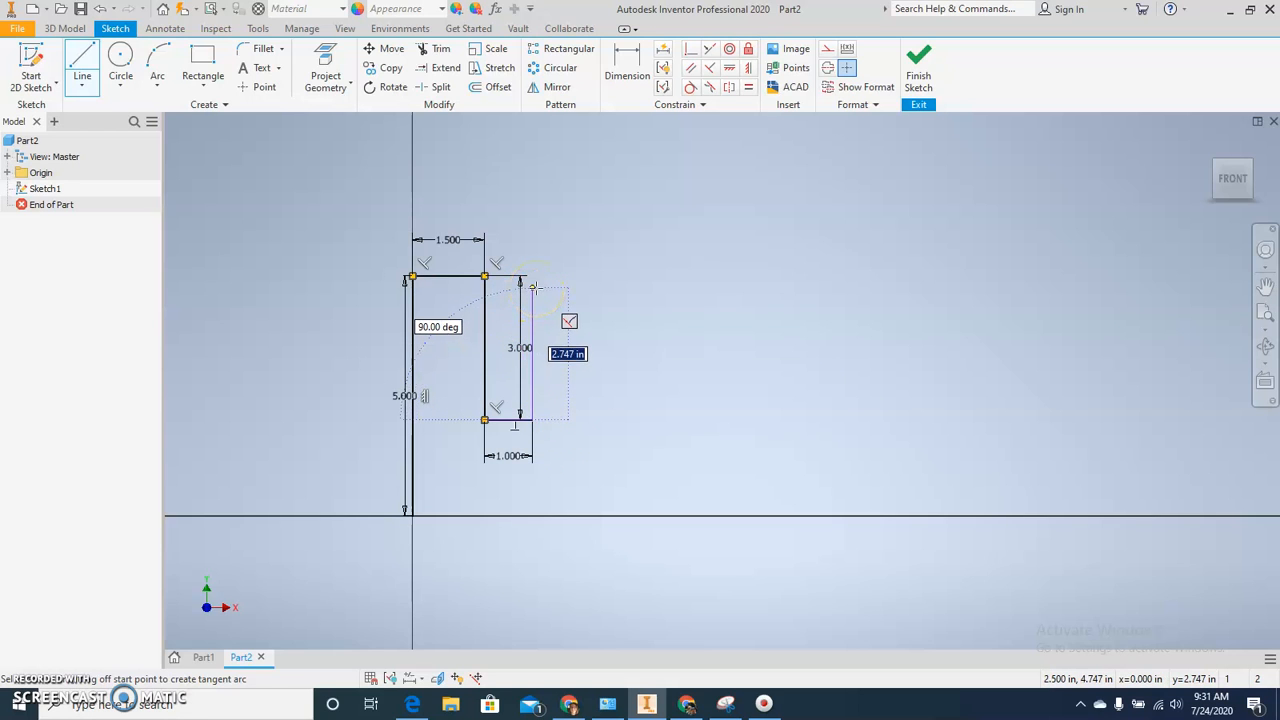
# Complete the outline with lines 2 in up and 1.5 in right, down to the horizontal axis, and back to the origin
pyautogui.write('2')
pyautogui.press('Return')
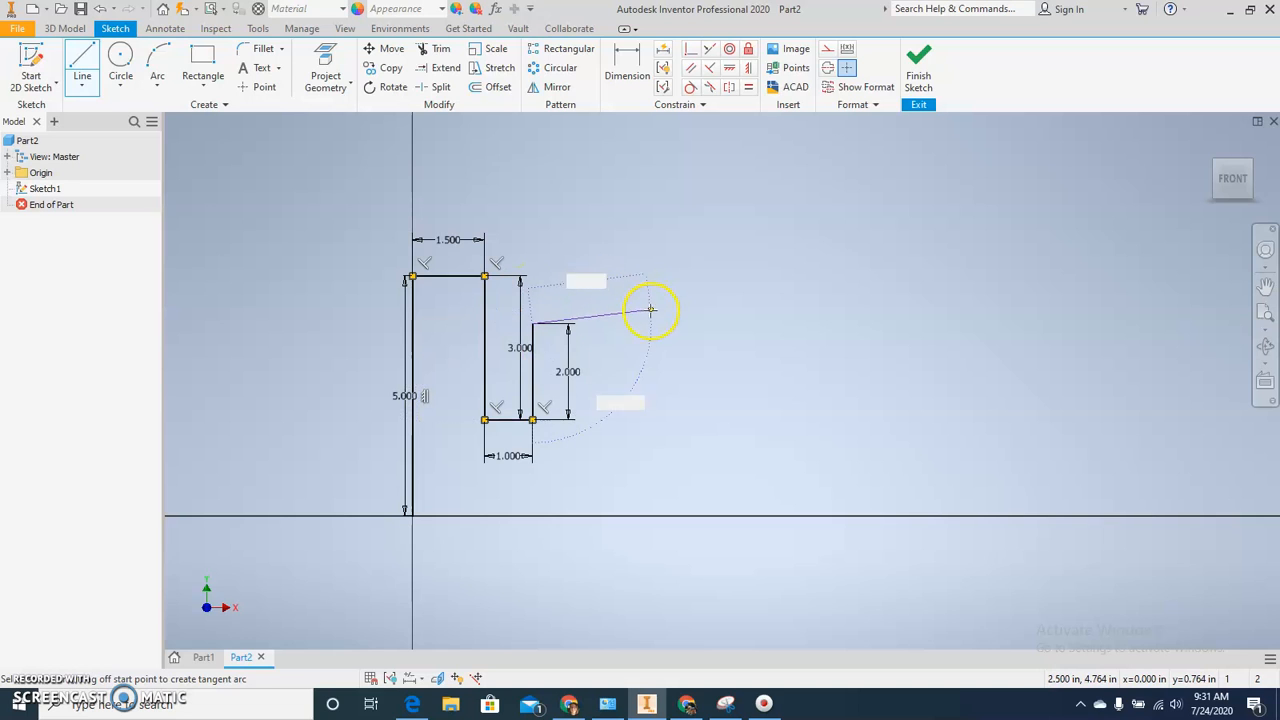
pyautogui.write('1.')
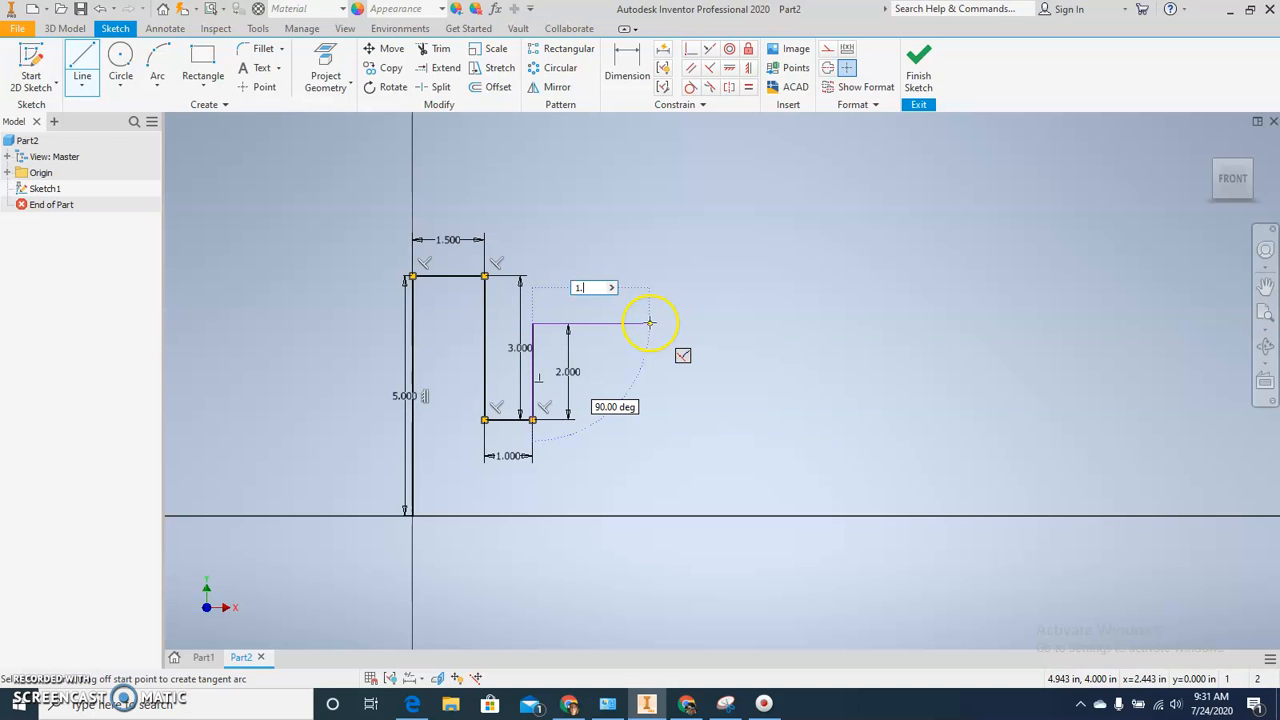
pyautogui.write('5')
pyautogui.press('Return')
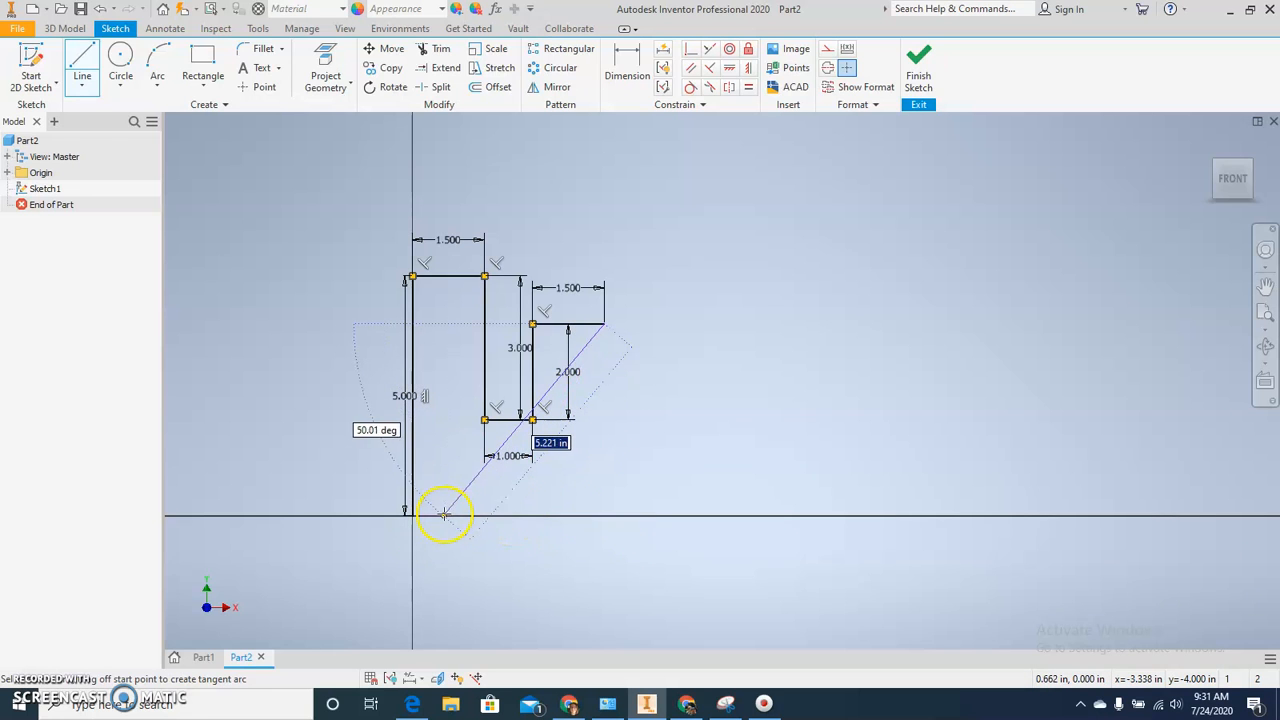
pyautogui.click(604, 517)
pyautogui.click(412, 516)
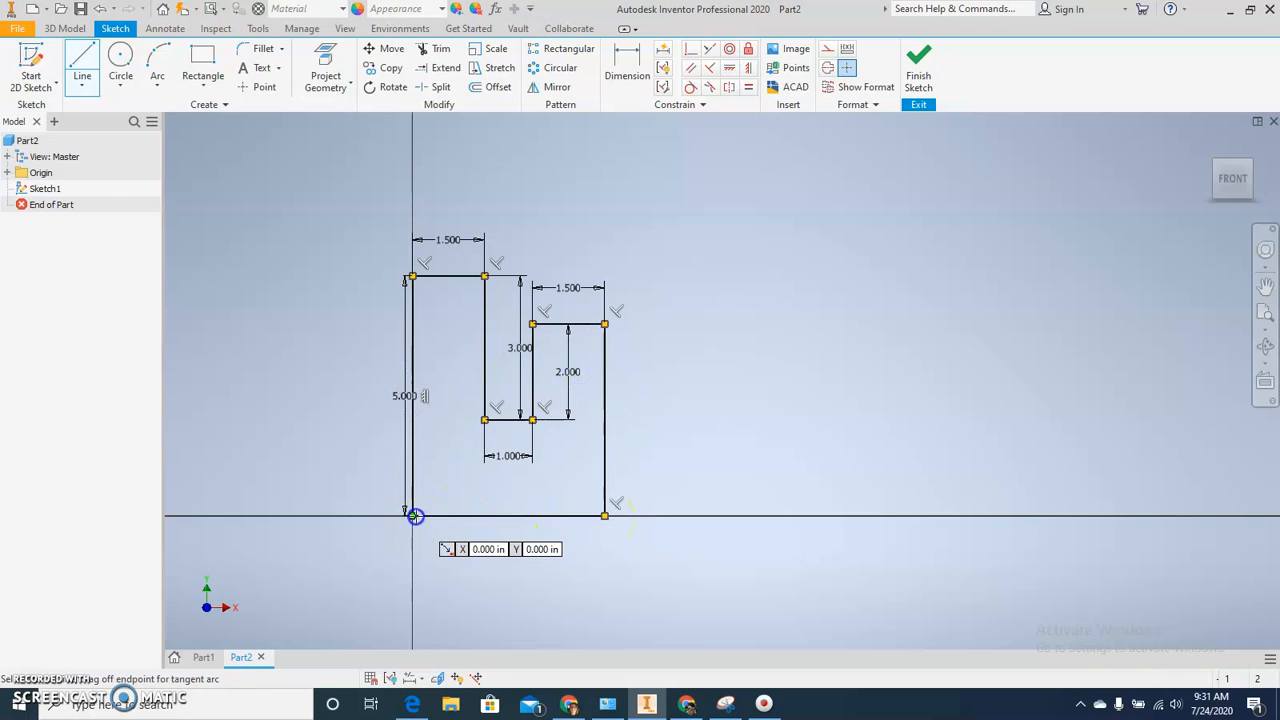
pyautogui.press('Escape')
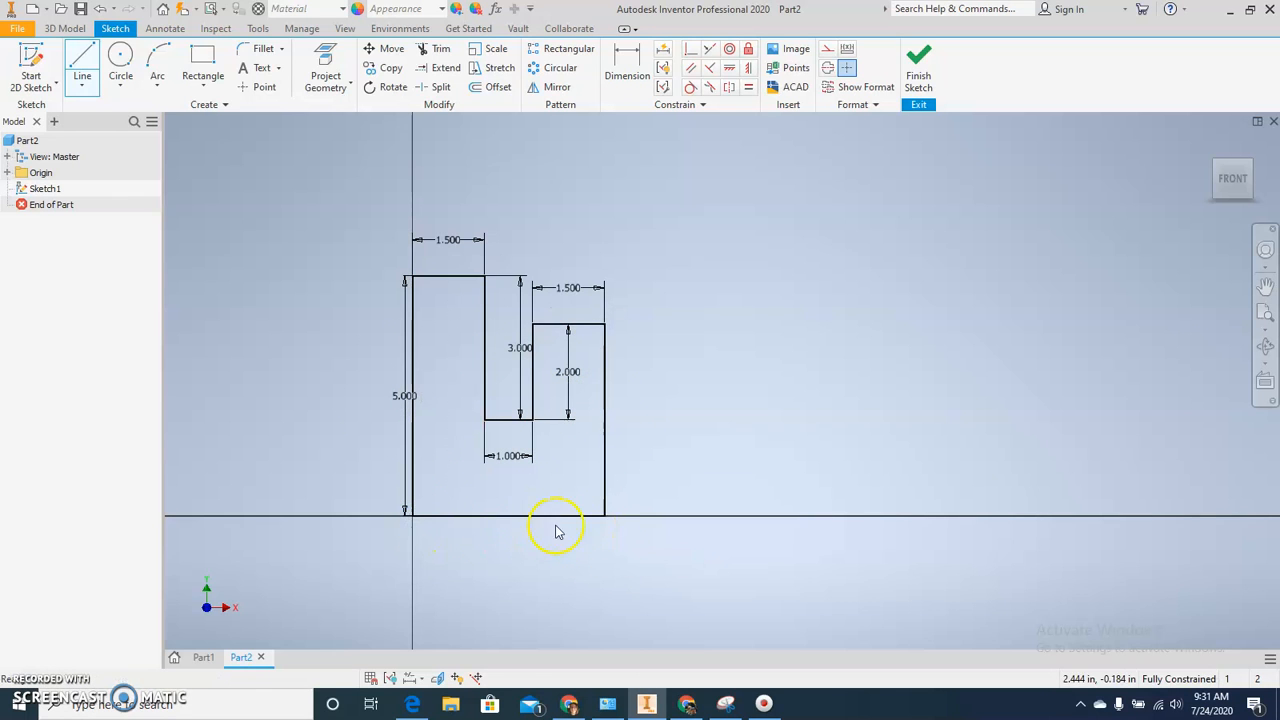
pyautogui.press('Escape')
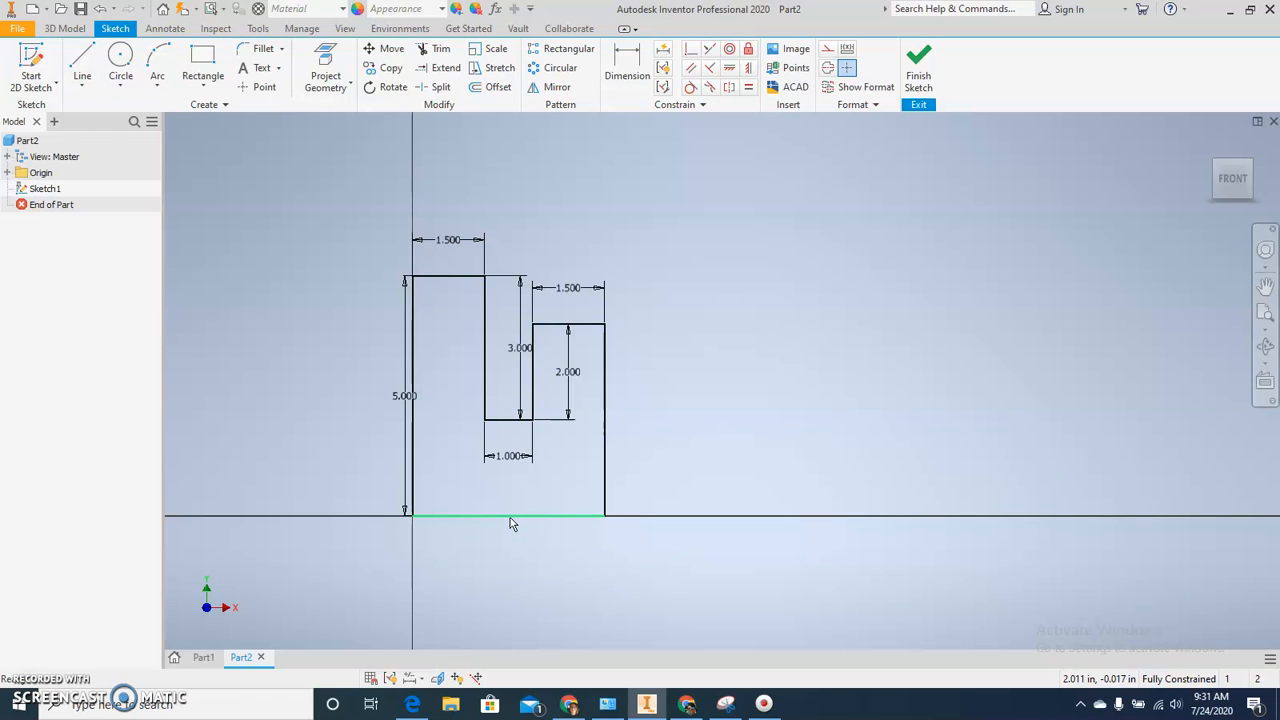
# Delete the bottom line of the profile and finish the sketch
pyautogui.click(510, 517)
pyautogui.press('Delete')
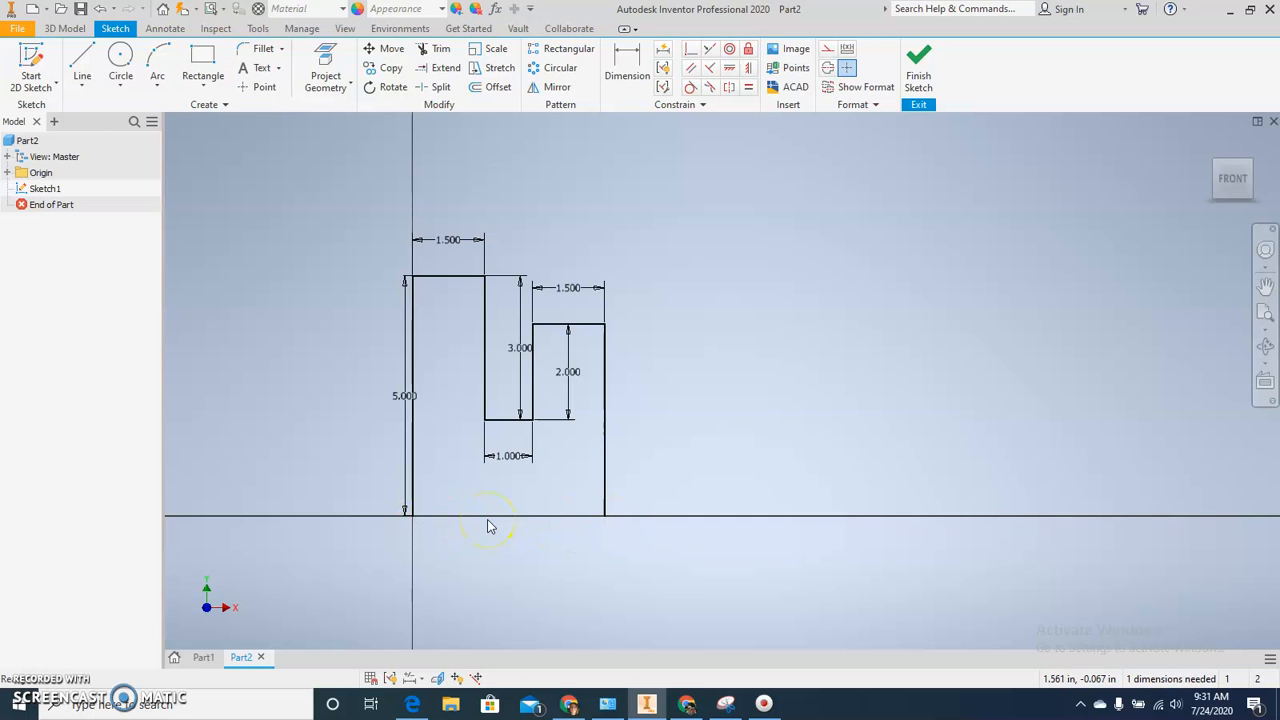
pyautogui.click(918, 76)
# Try to extrude the open profile, then cancel the extrusion
pyautogui.moveTo(571, 348); pyautogui.dragTo(557, 348, button='middle')
pyautogui.scroll(3, 608, 410)
pyautogui.moveTo(601, 409); pyautogui.dragTo(461, 404, button='middle')
pyautogui.click(85, 68)
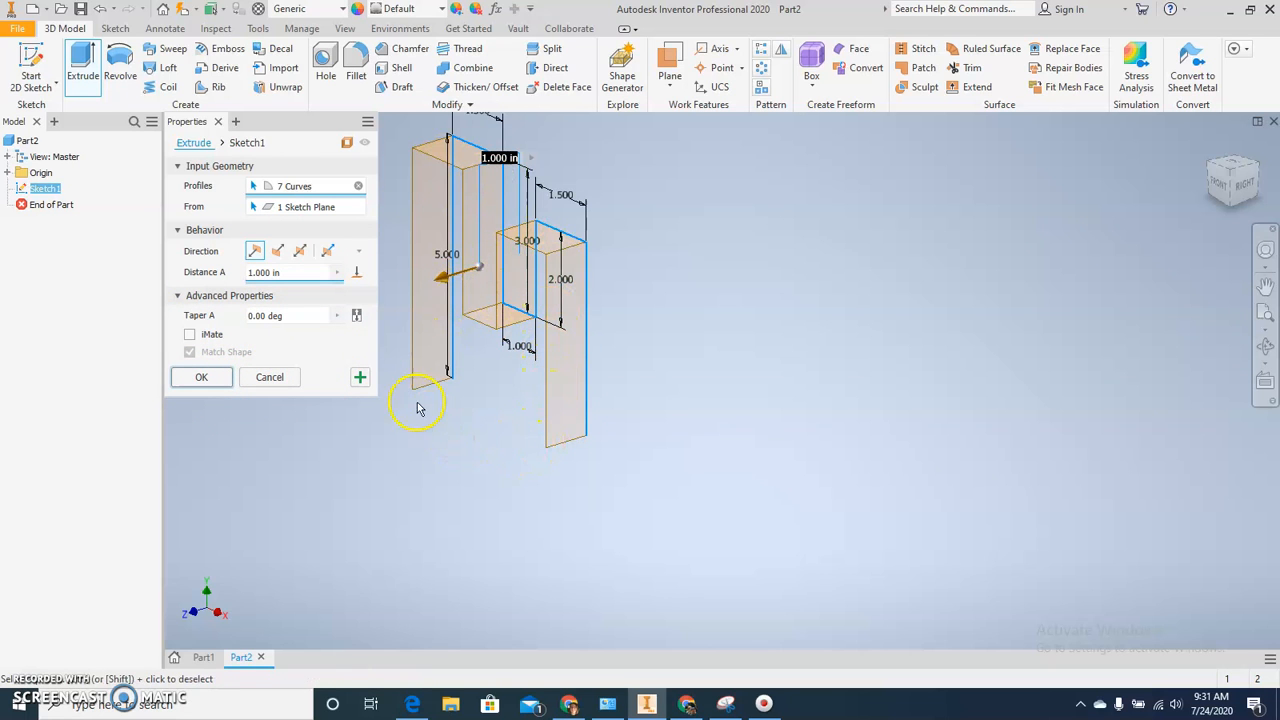
pyautogui.click(283, 378)
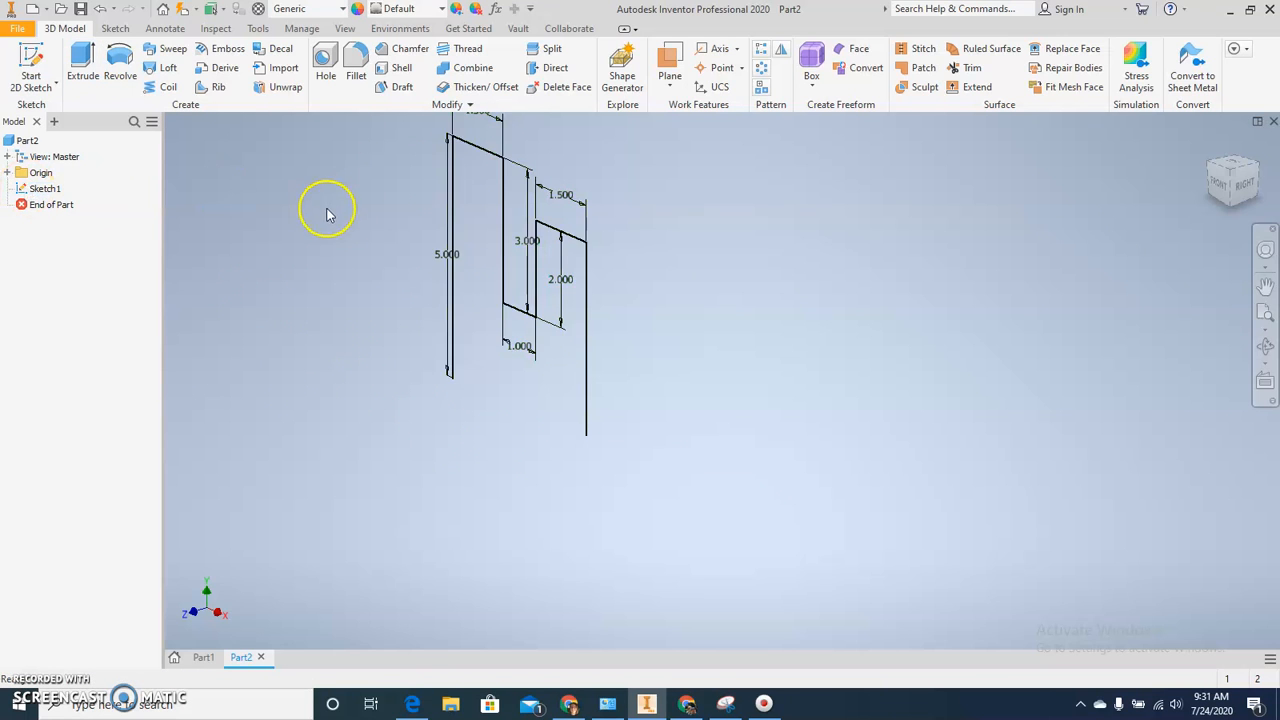
# Reopen the sketch, redraw the bottom line from the origin to the profile's lower-right corner, and finish the sketch
pyautogui.moveTo(328, 229); pyautogui.dragTo(328, 251, button='middle')
pyautogui.doubleClick(40, 188)
pyautogui.press('l')
pyautogui.click(543, 486)
pyautogui.doubleClick(748, 486)
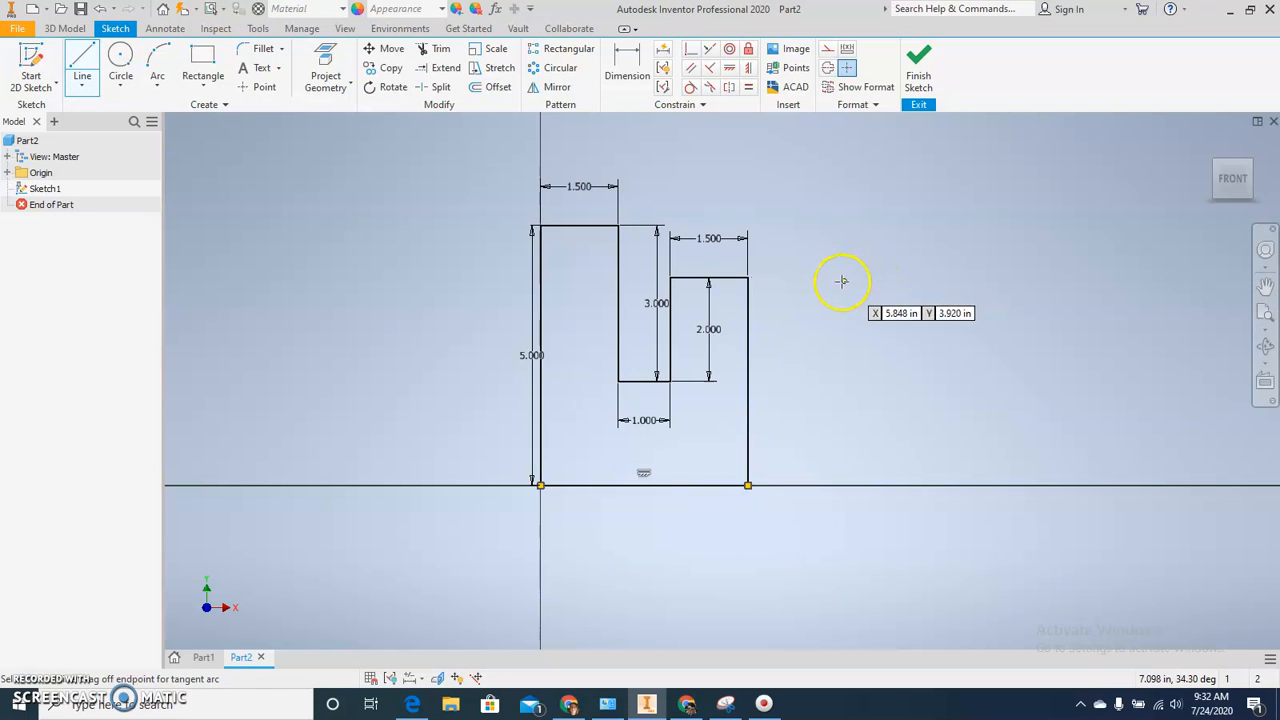
pyautogui.press('Escape')
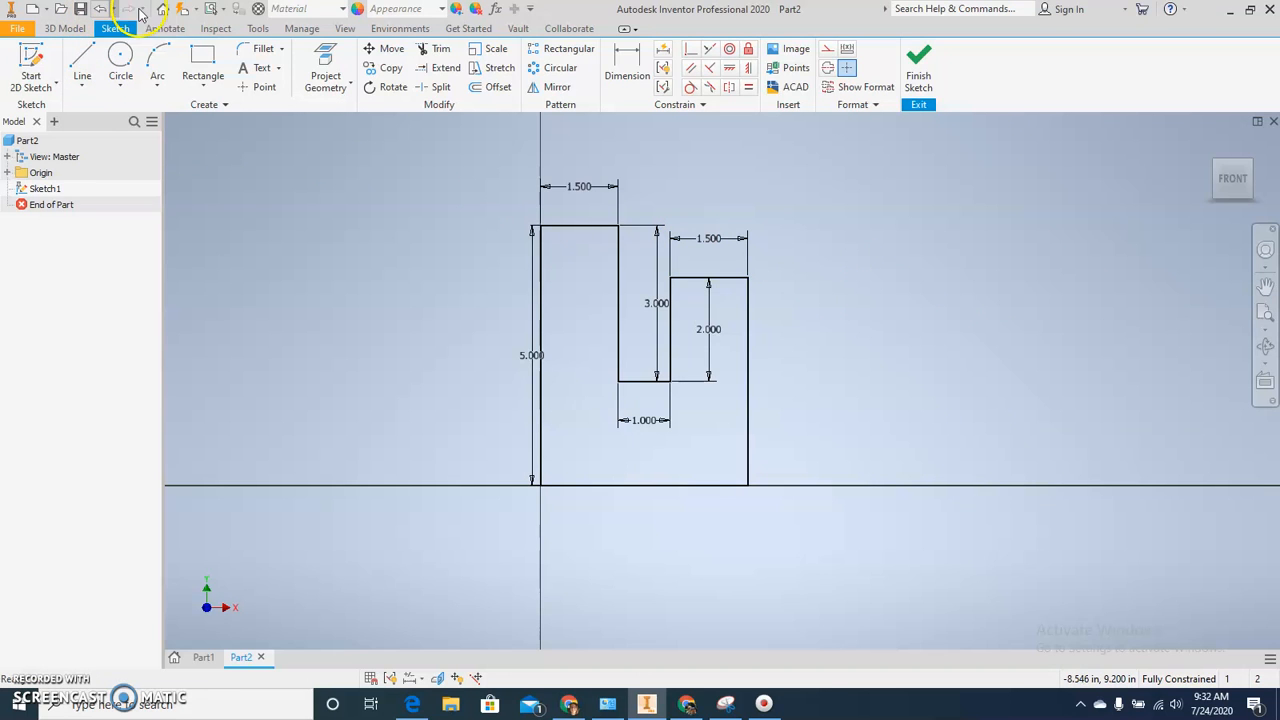
pyautogui.click(913, 97)
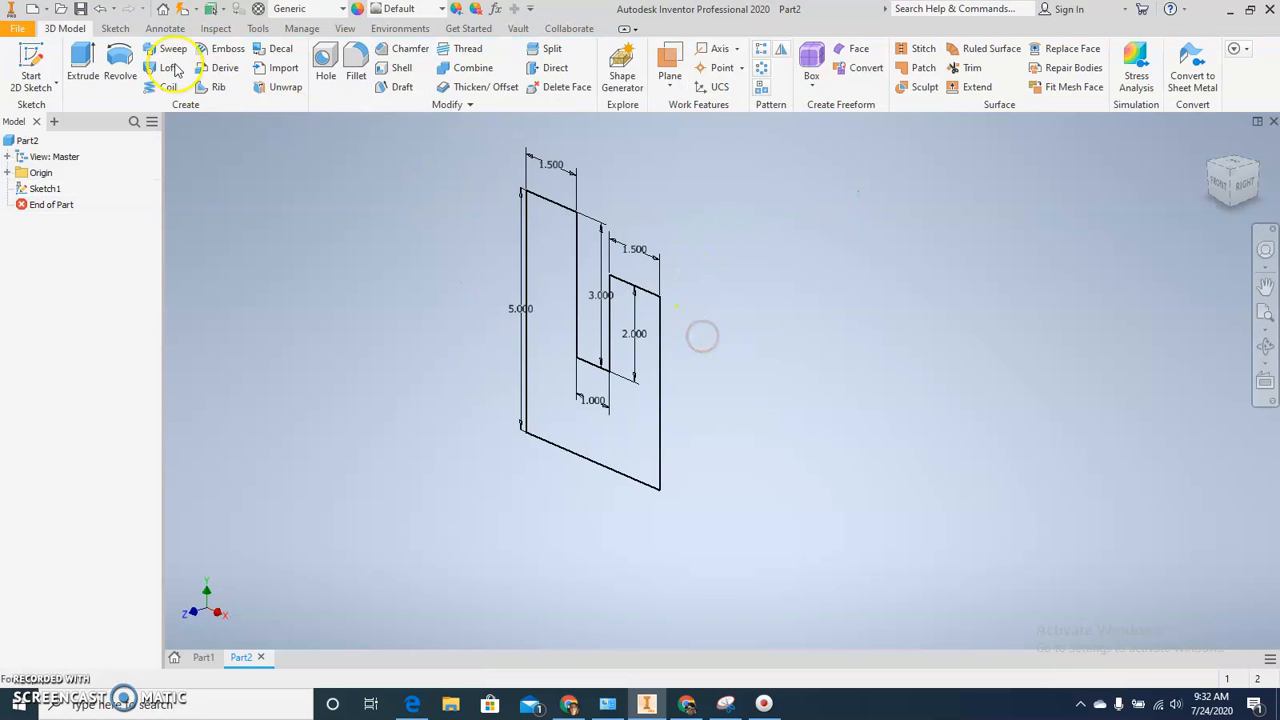
# Start an extrusion of the closed profile, and switch to the Google Docs worksheet to bring up question 1
pyautogui.click(83, 62)
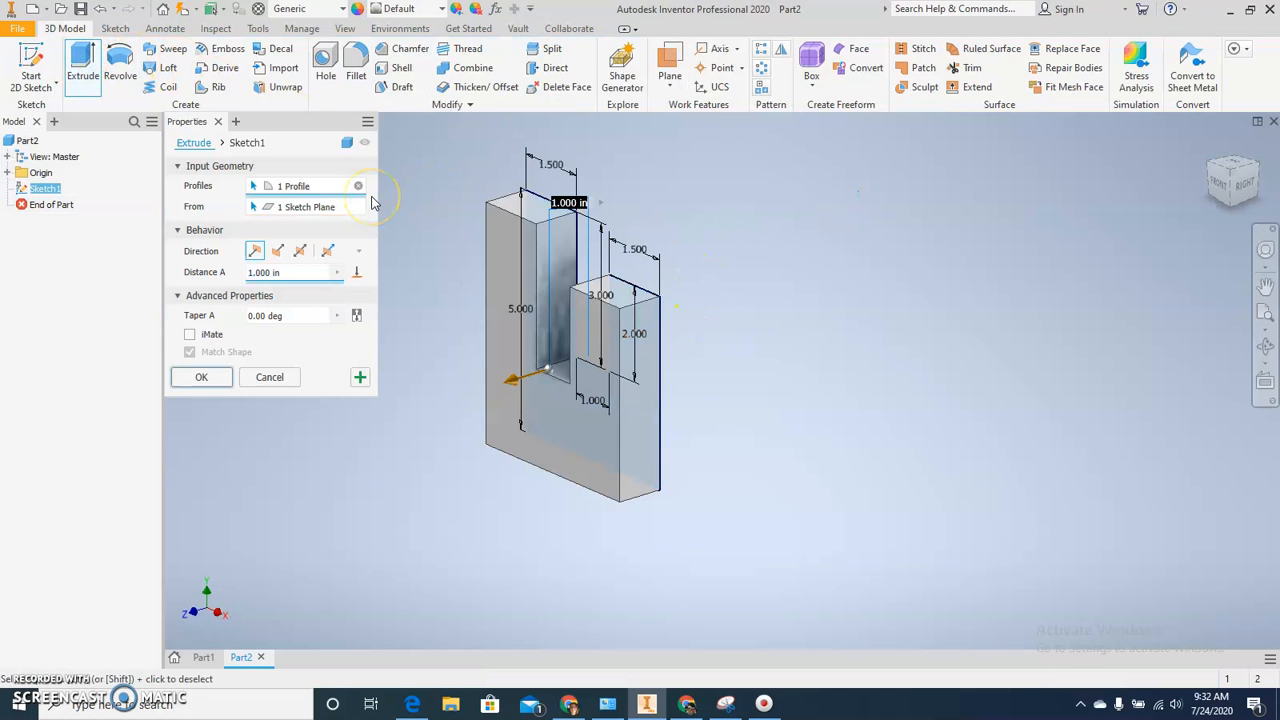
pyautogui.click(688, 705)
pyautogui.scroll(5, 563, 597)
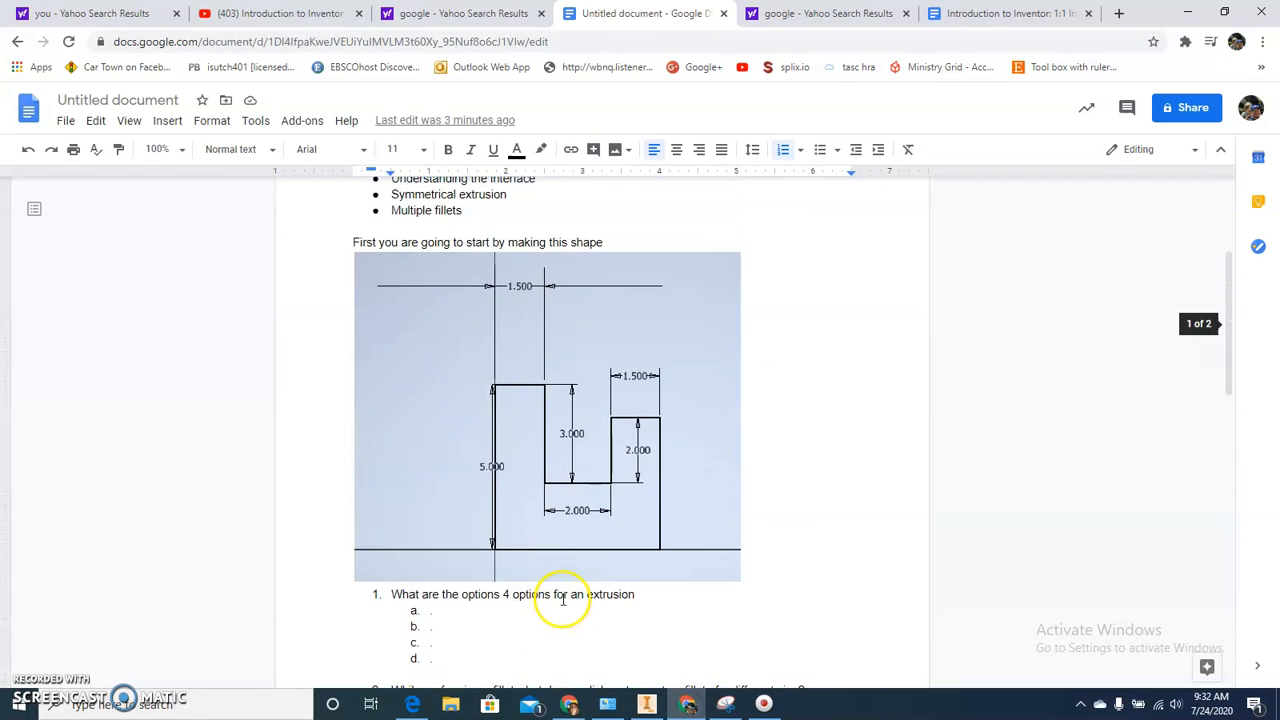
pyautogui.scroll(-2, 560, 597)
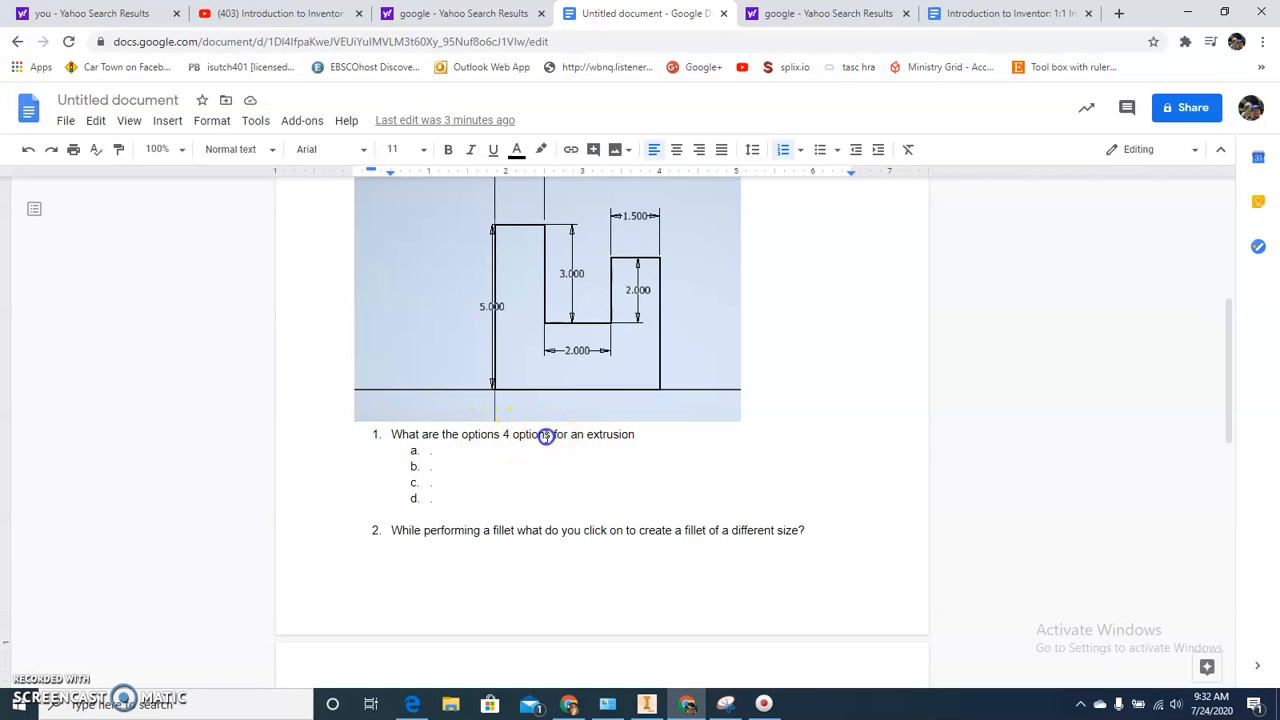
# Reword question 1 of the worksheet to read "What are the 4 options for an extrusion"
pyautogui.moveTo(550, 434); pyautogui.dragTo(515, 437)
pyautogui.press('BackSpace')
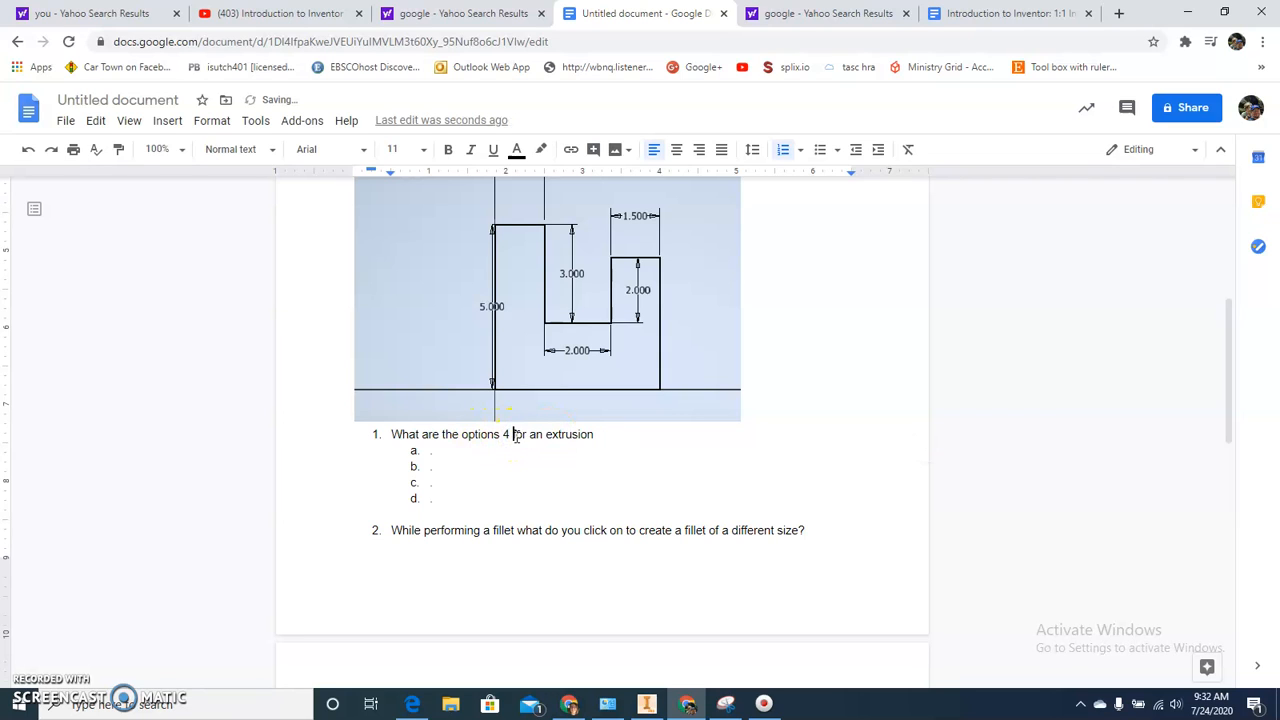
pyautogui.click(550, 481)
pyautogui.click(504, 436)
pyautogui.moveTo(499, 434); pyautogui.dragTo(462, 432)
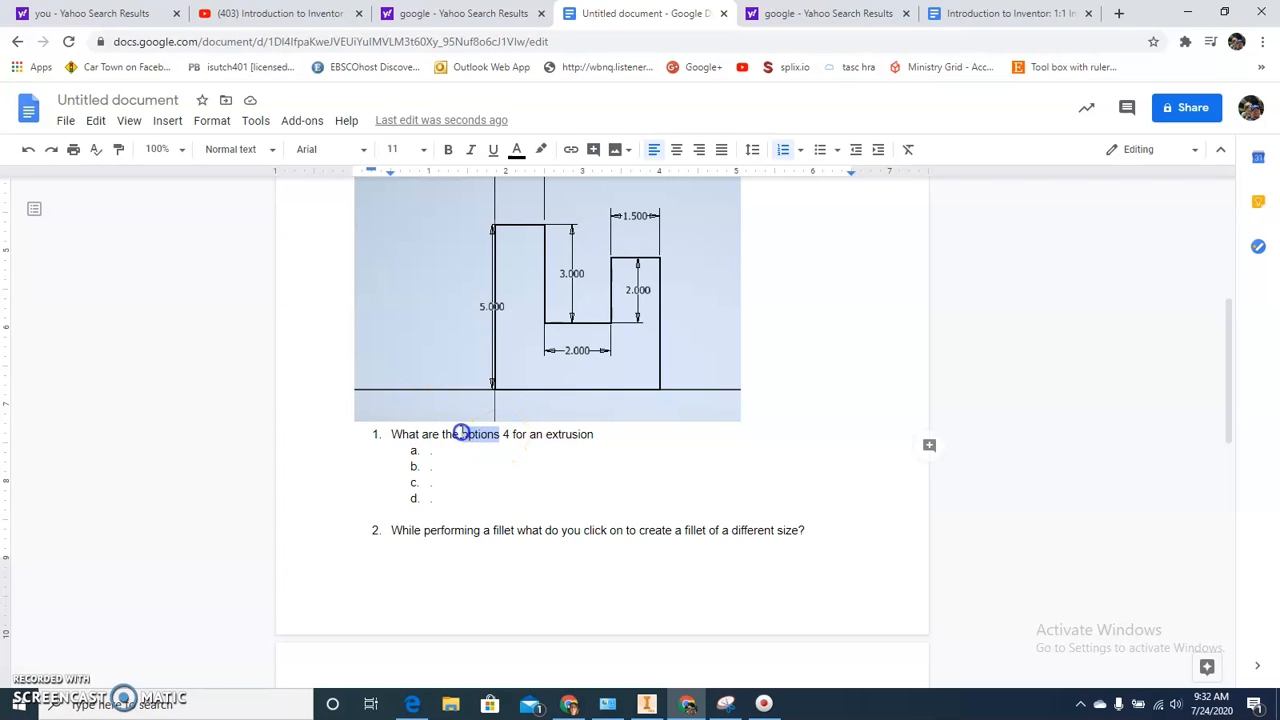
pyautogui.press('BackSpace')
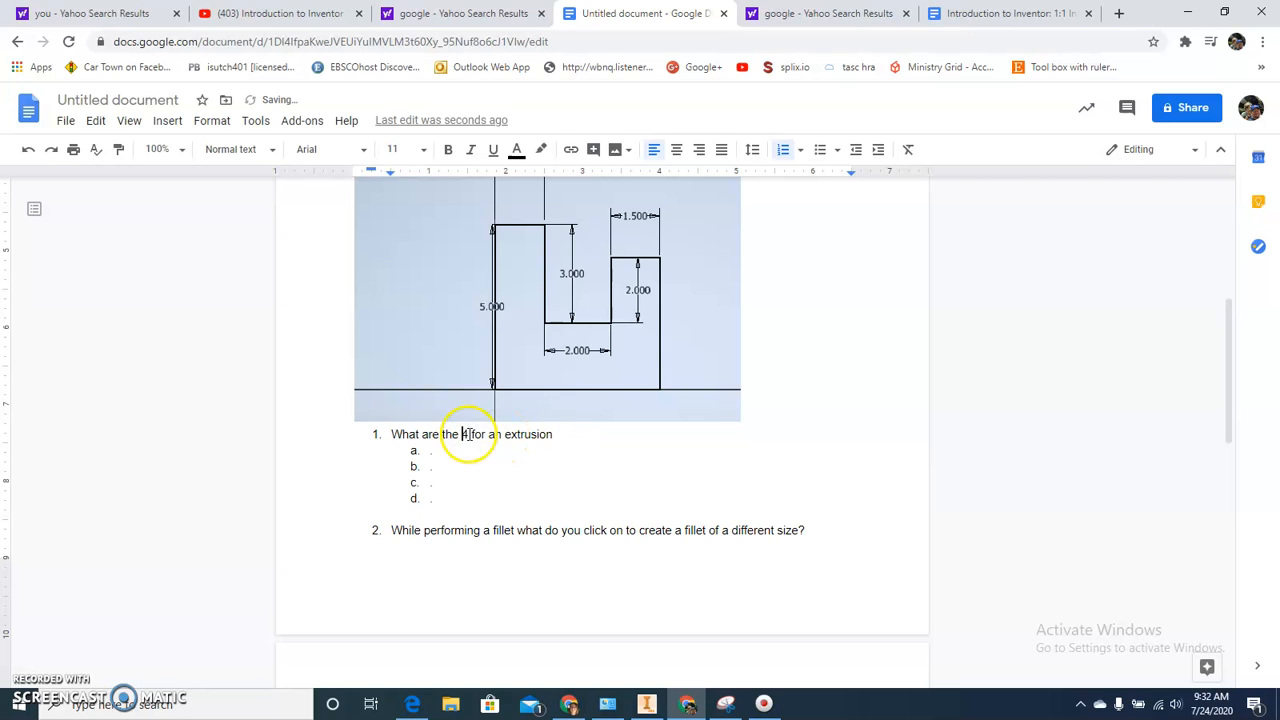
pyautogui.click(471, 434)
pyautogui.write('options')
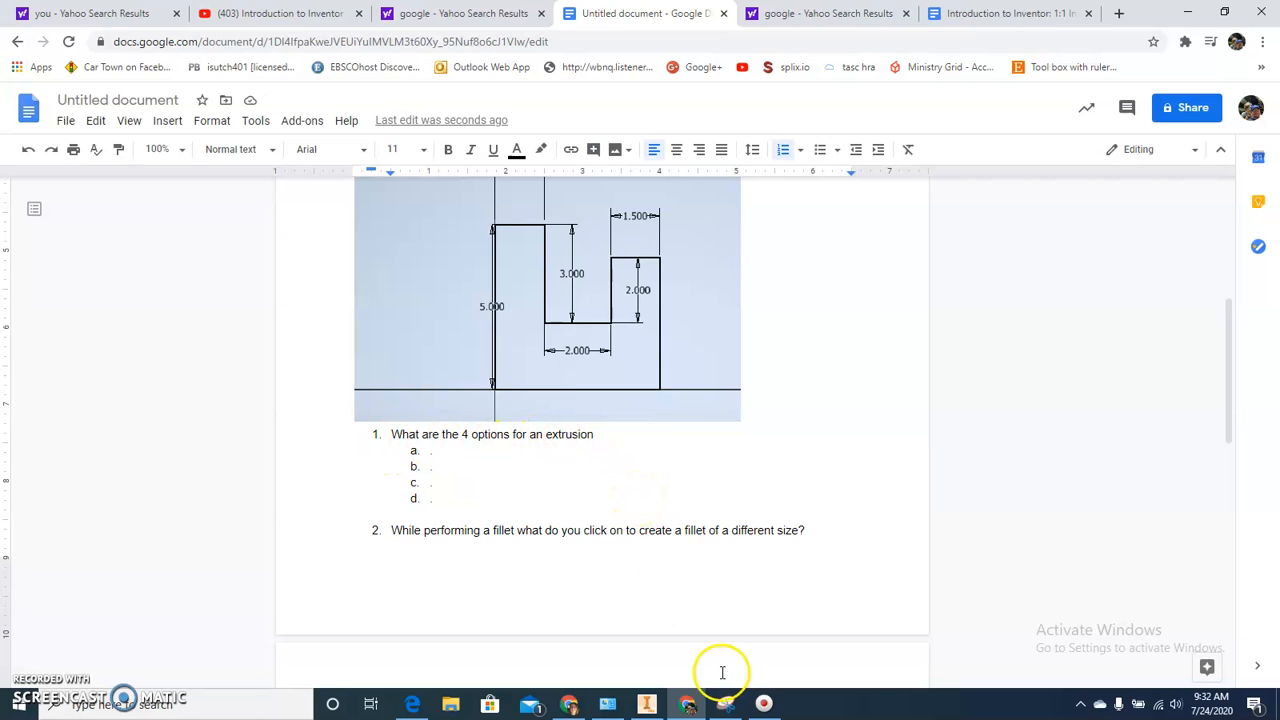
# Switch back to Inventor and expand the Origin folder to examine the part's origin planes
pyautogui.click(689, 705)
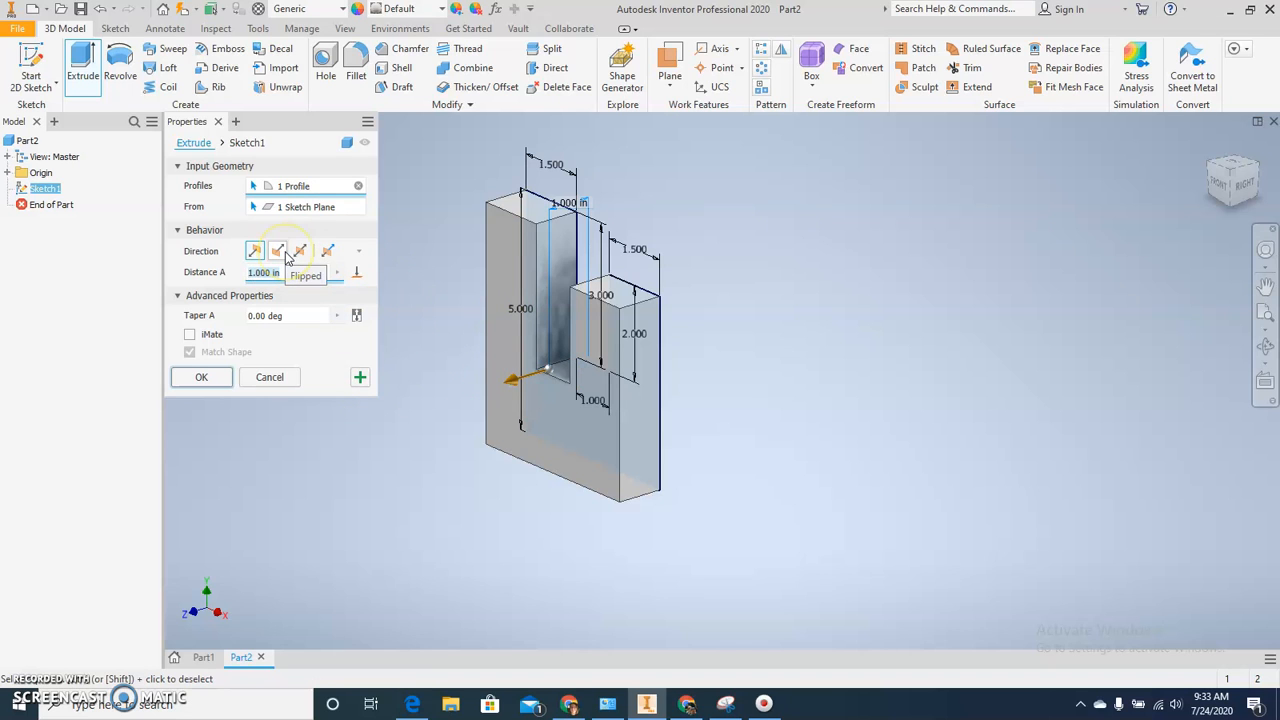
pyautogui.click(8, 172)
pyautogui.click(35, 190)
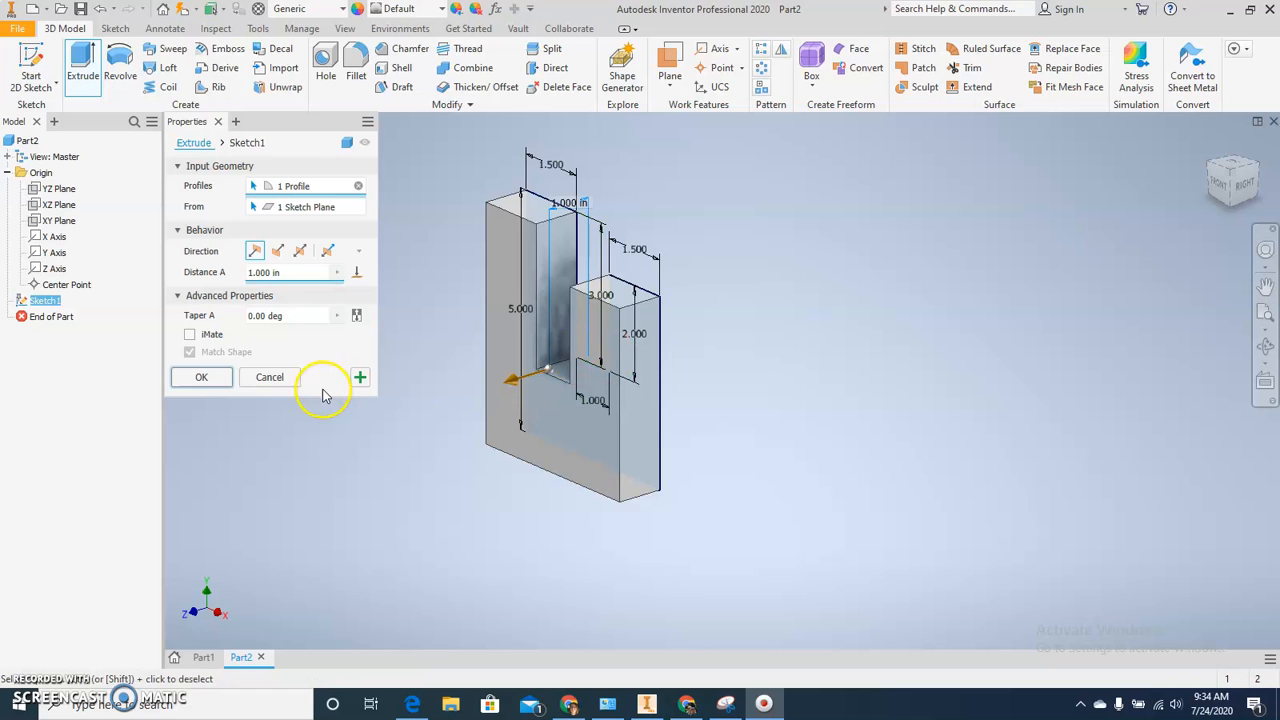
# Extrude the profile 2 in with the Symmetric direction after previewing Flipped, and reopen the extrusion to review its settings
pyautogui.click(277, 253)
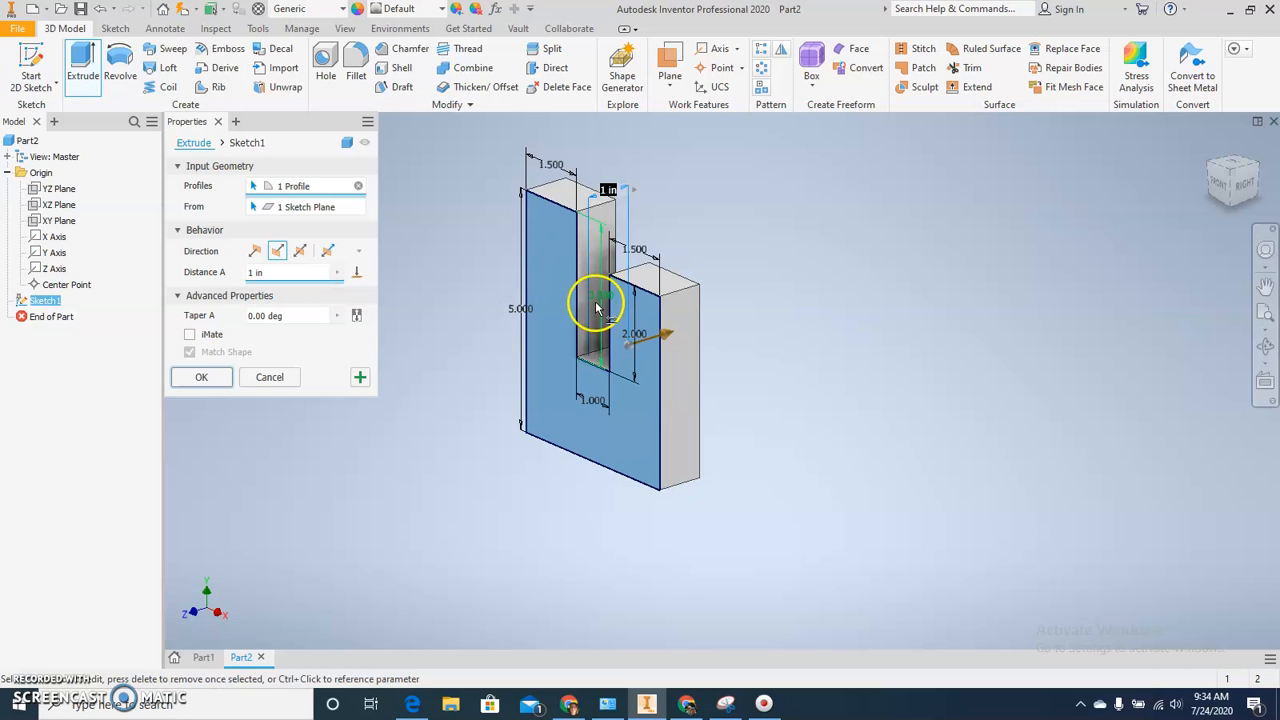
pyautogui.click(299, 253)
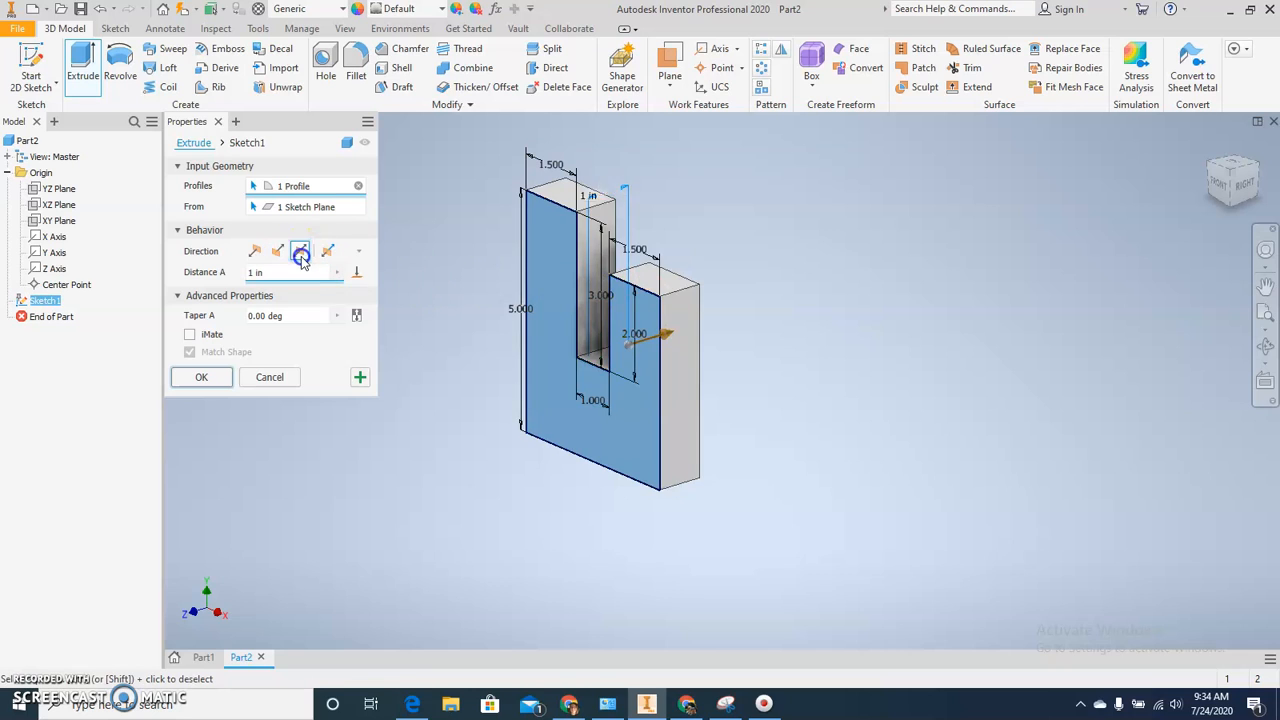
pyautogui.click(284, 254)
pyautogui.click(294, 255)
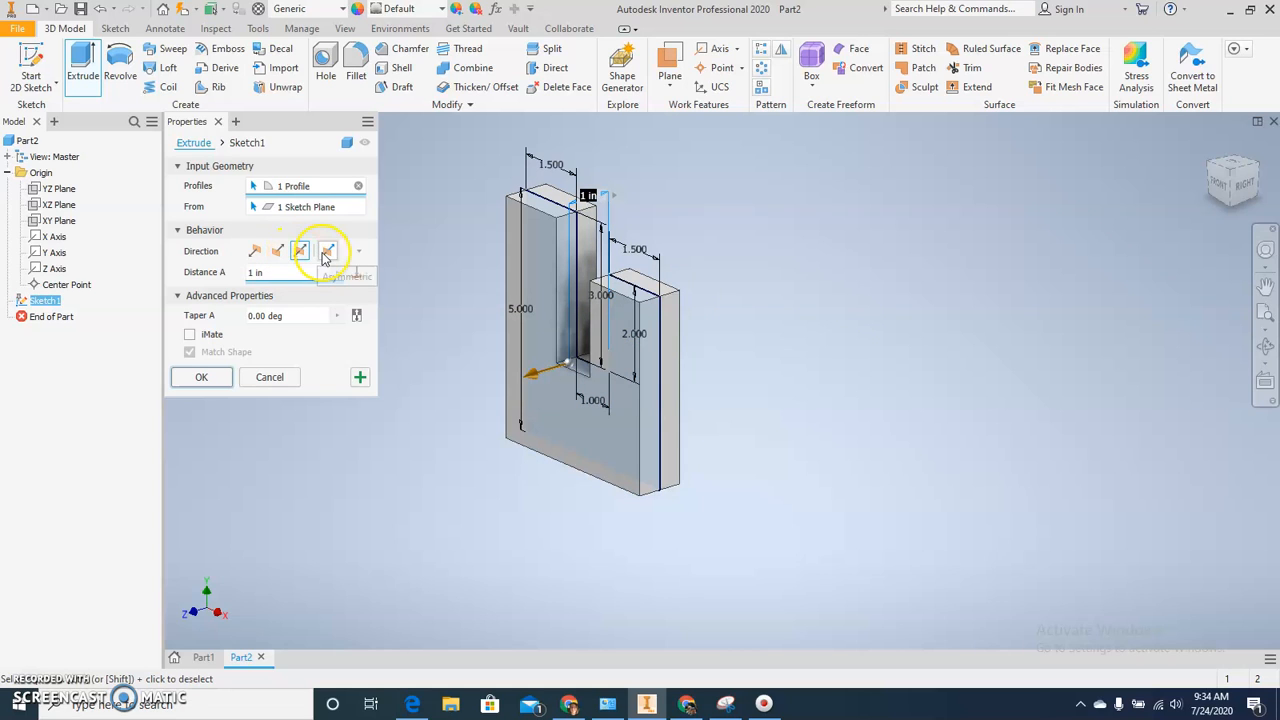
pyautogui.click(297, 254)
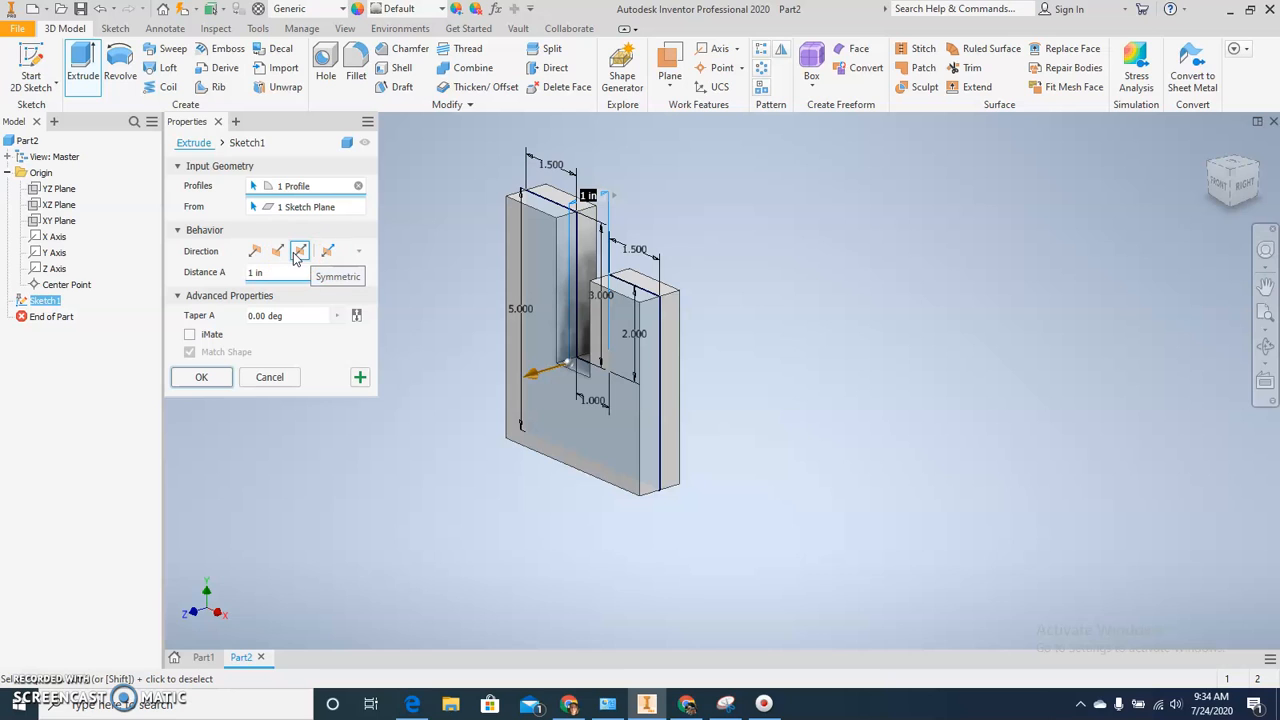
pyautogui.click(296, 274)
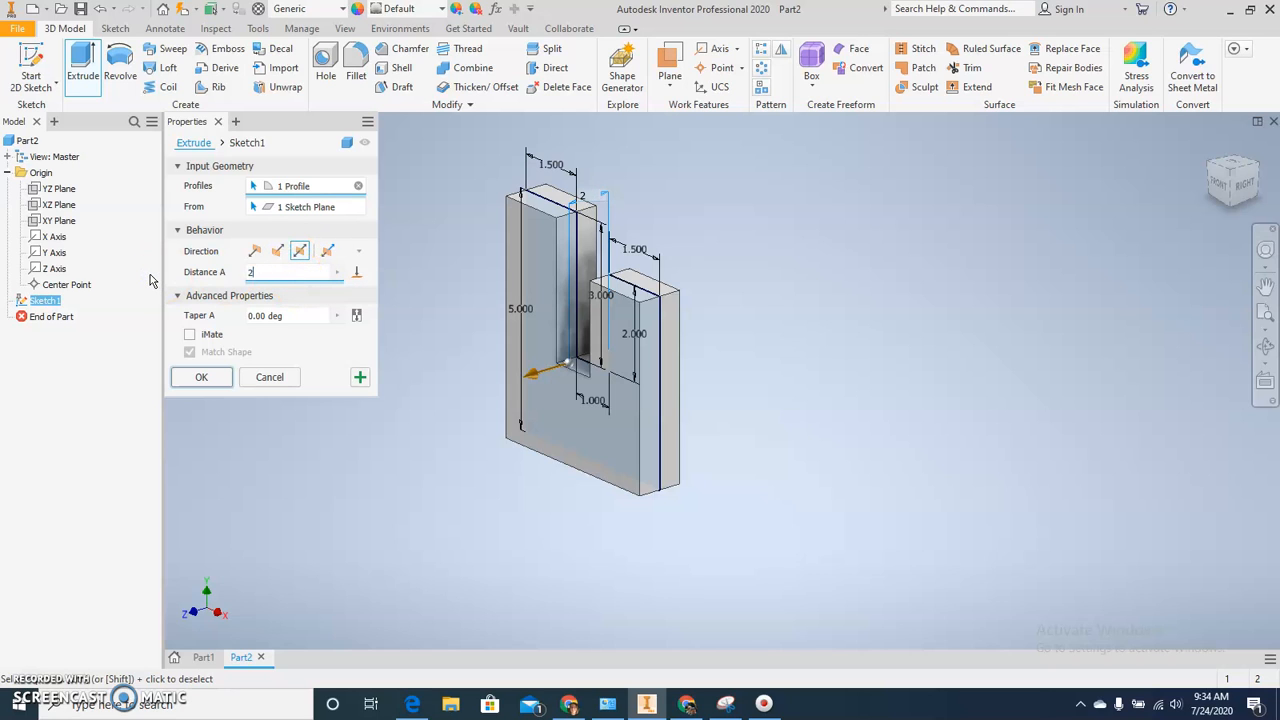
pyautogui.click(193, 377)
pyautogui.moveTo(430, 290); pyautogui.dragTo(418, 327, button='middle')
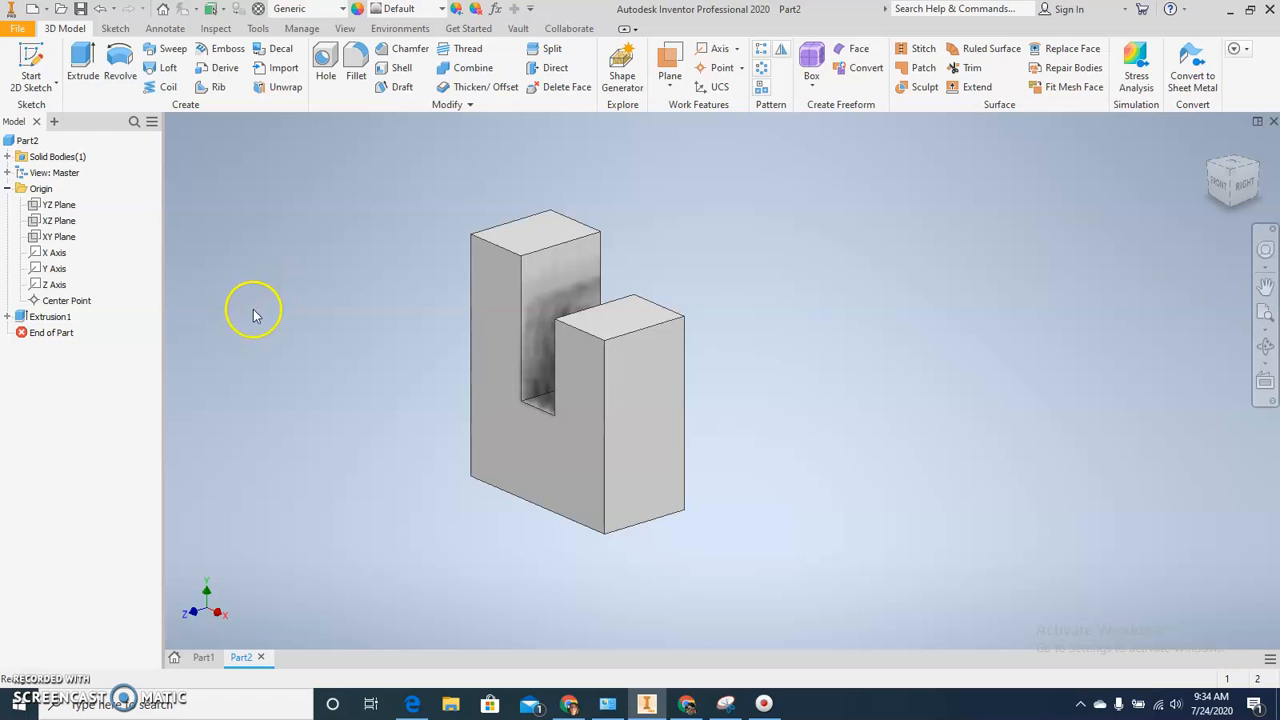
pyautogui.doubleClick(48, 316)
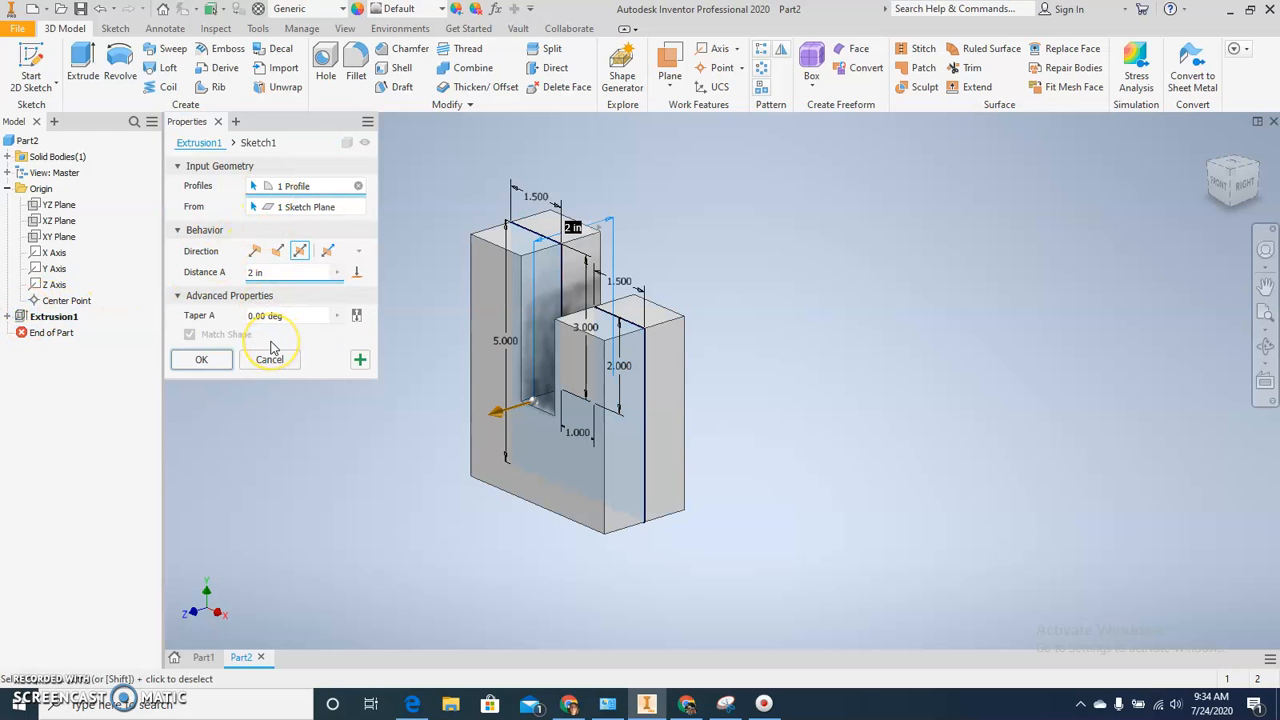
pyautogui.click(264, 362)
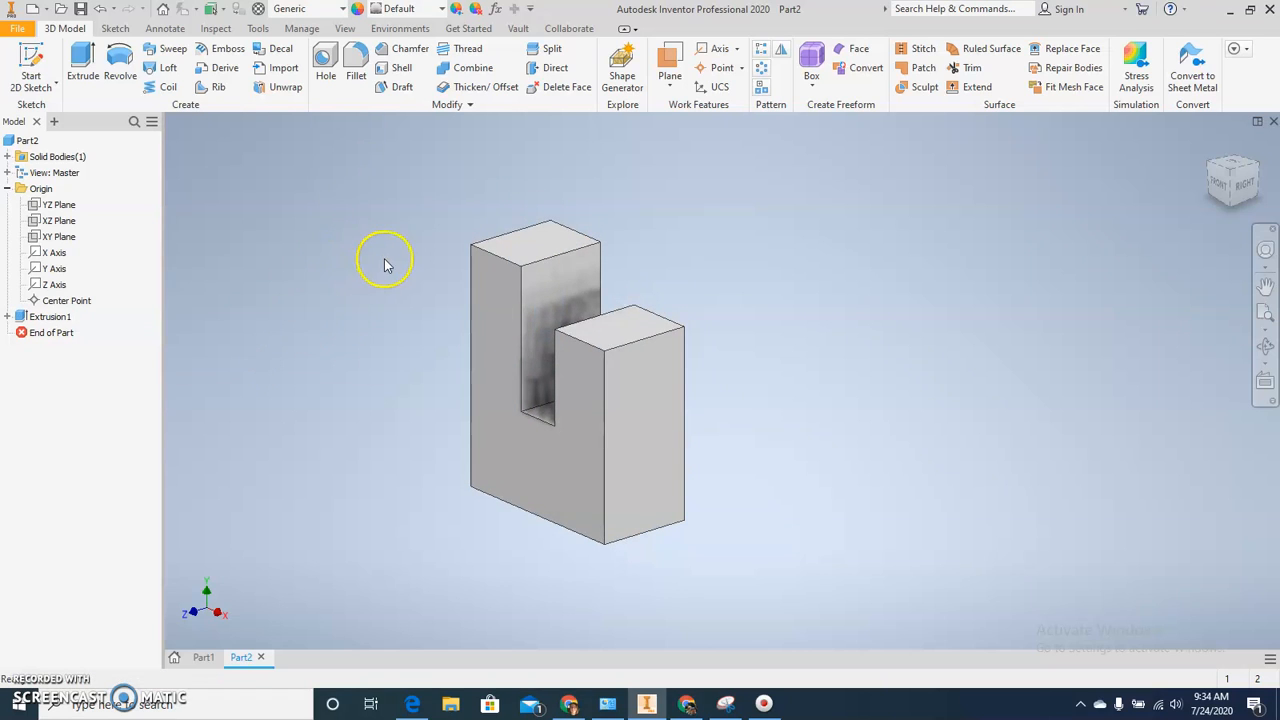
# Start a constant 0.125 in fillet on all eight edges outlining the U-shaped front face
pyautogui.click(355, 70)
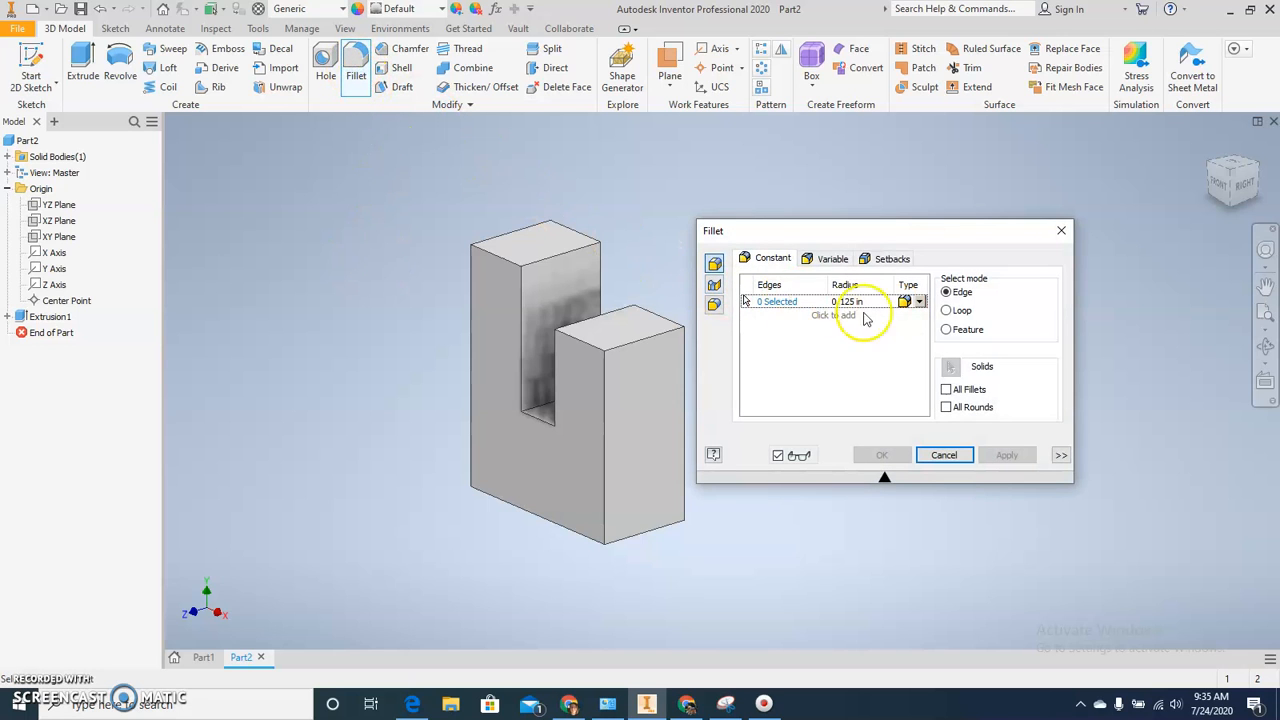
pyautogui.click(470, 302)
pyautogui.click(516, 510)
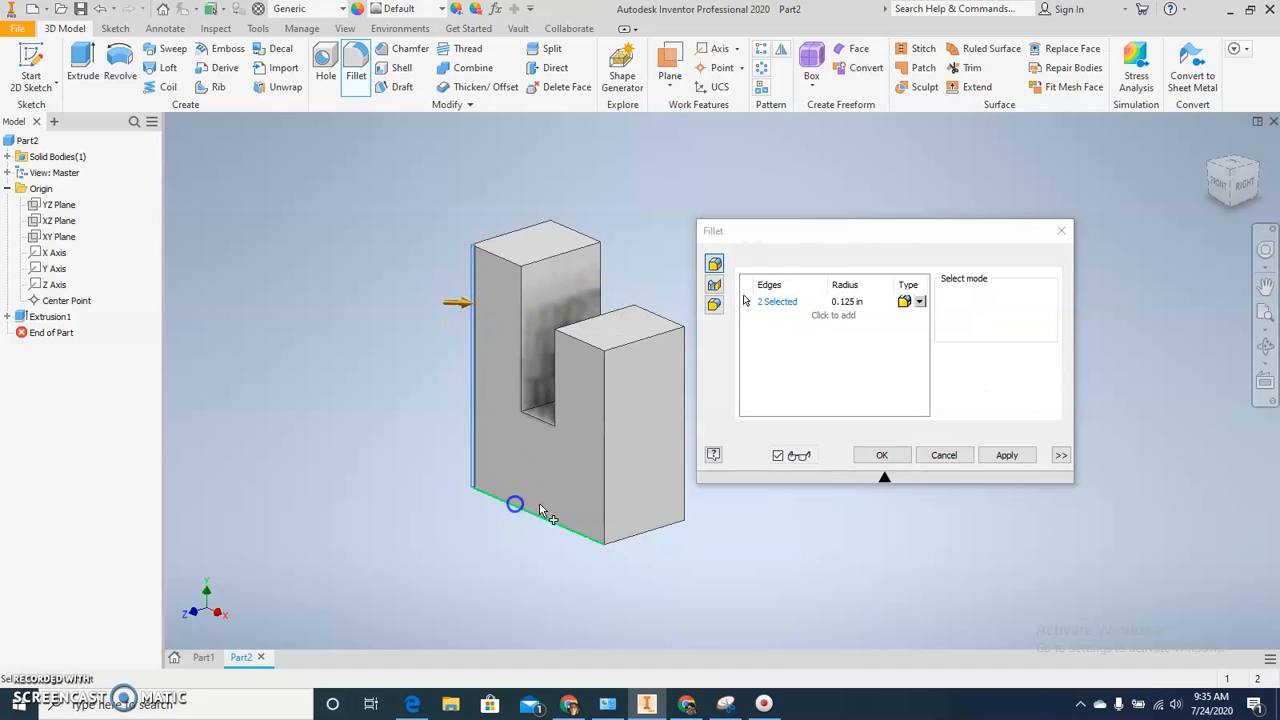
pyautogui.click(603, 503)
pyautogui.click(575, 345)
pyautogui.click(556, 375)
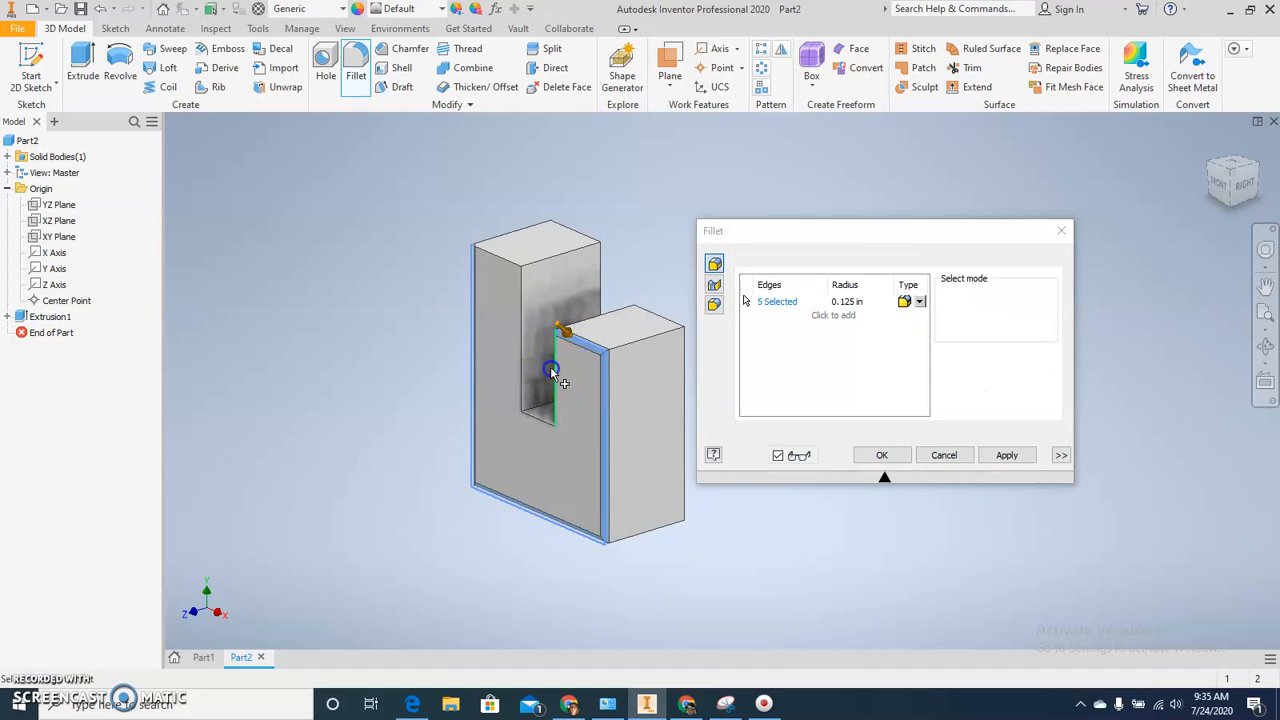
pyautogui.click(543, 423)
pyautogui.click(523, 339)
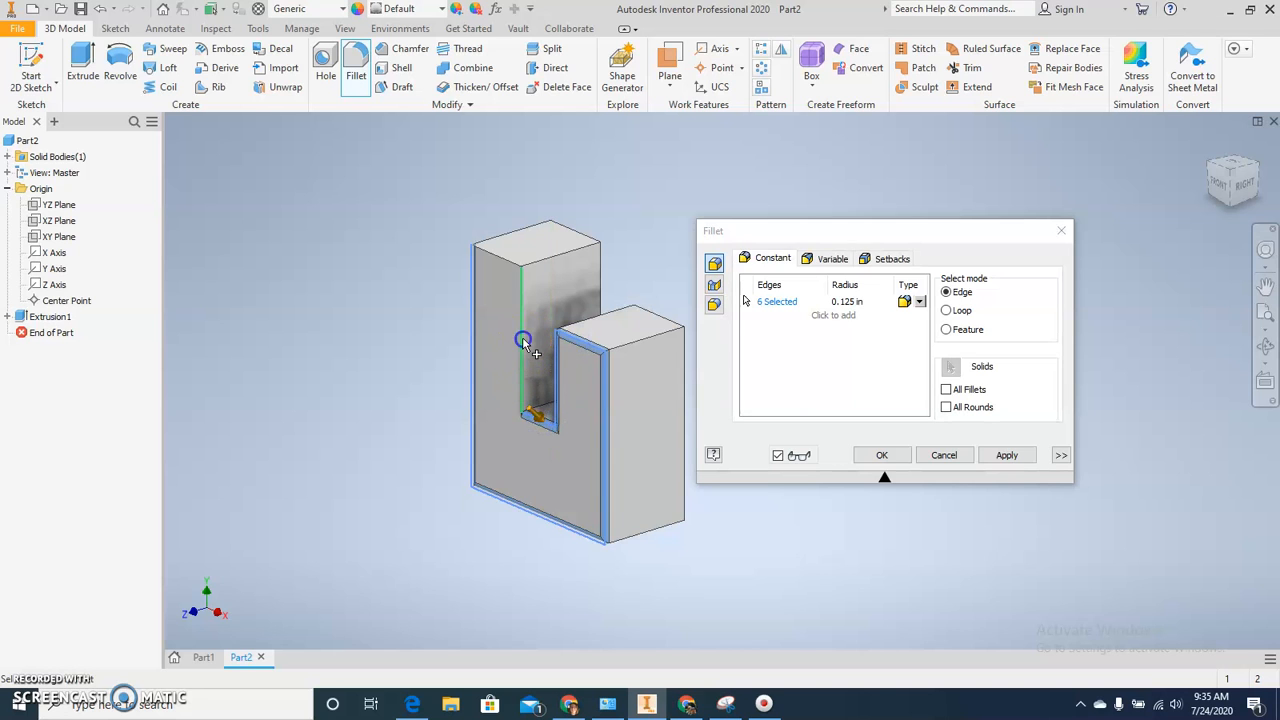
pyautogui.click(488, 252)
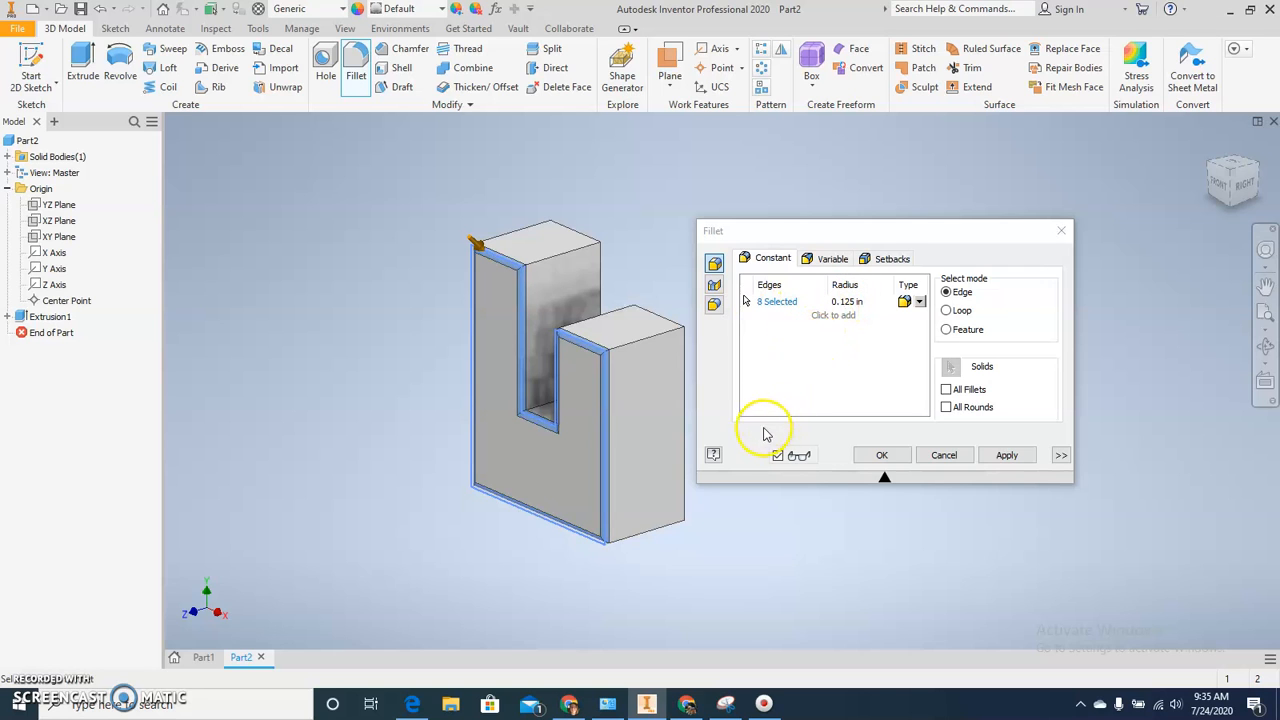
# Add a second edge set to the fillet, and check worksheet questions 2 and 3 in Google Docs before returning to Inventor
pyautogui.keyDown('shift'); pyautogui.moveTo(749, 520); pyautogui.dragTo(540, 487, button='middle'); pyautogui.keyUp('shift')
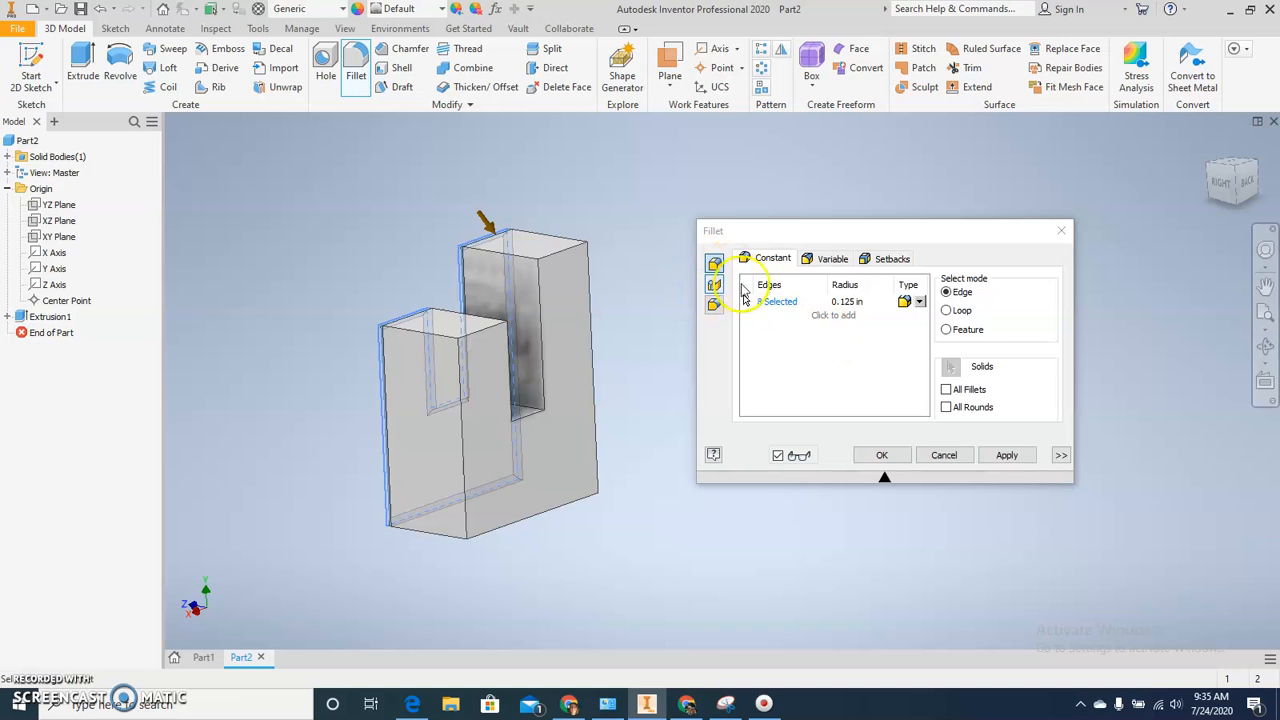
pyautogui.click(833, 318)
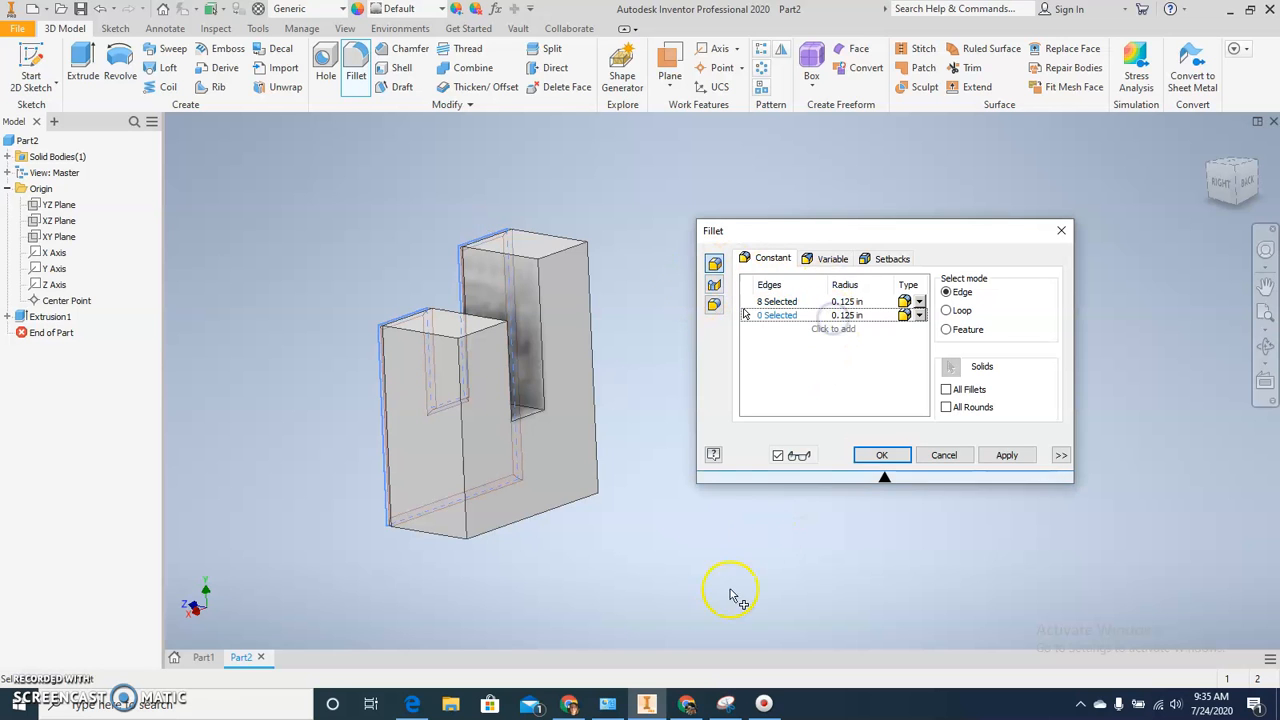
pyautogui.click(688, 704)
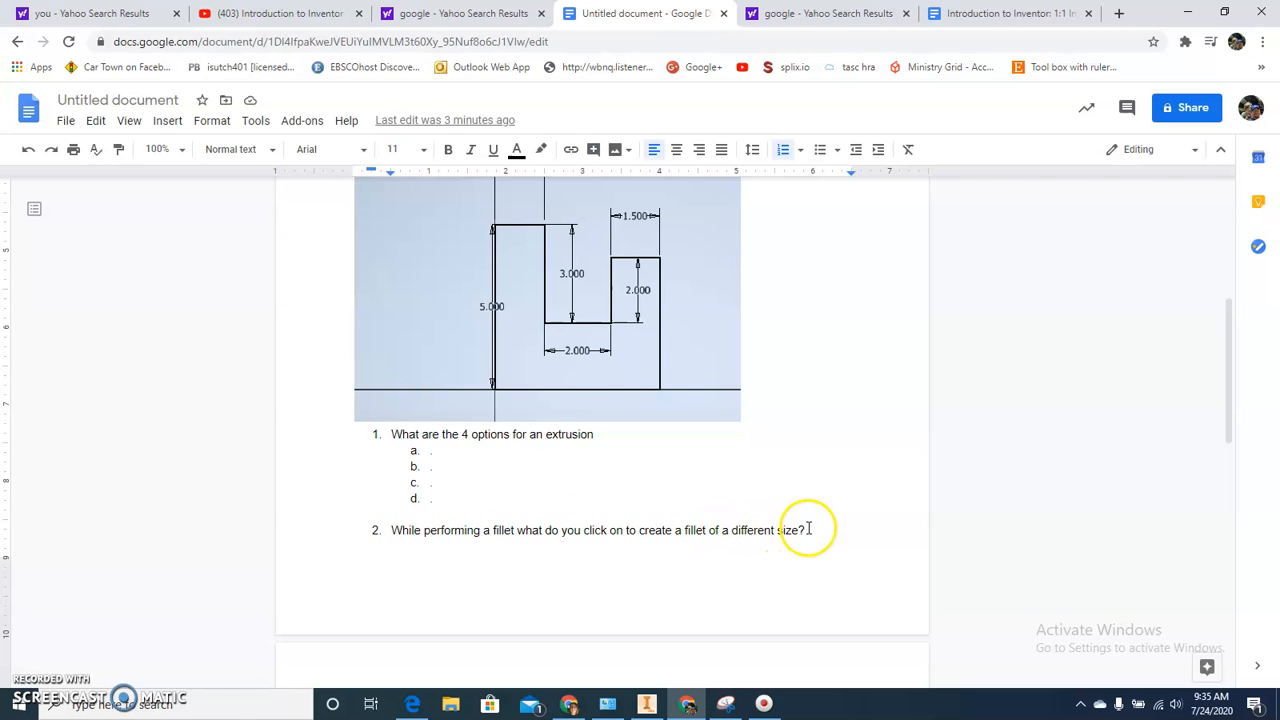
pyautogui.scroll(-3, 805, 528)
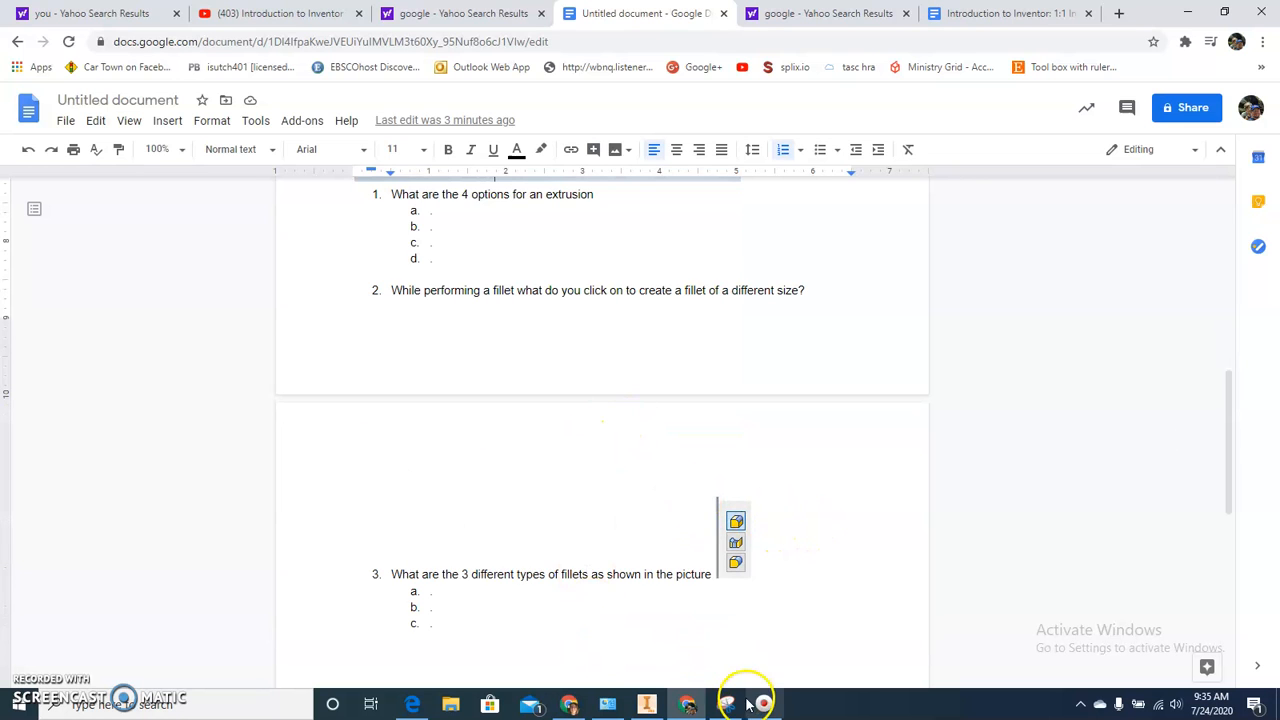
pyautogui.click(679, 708)
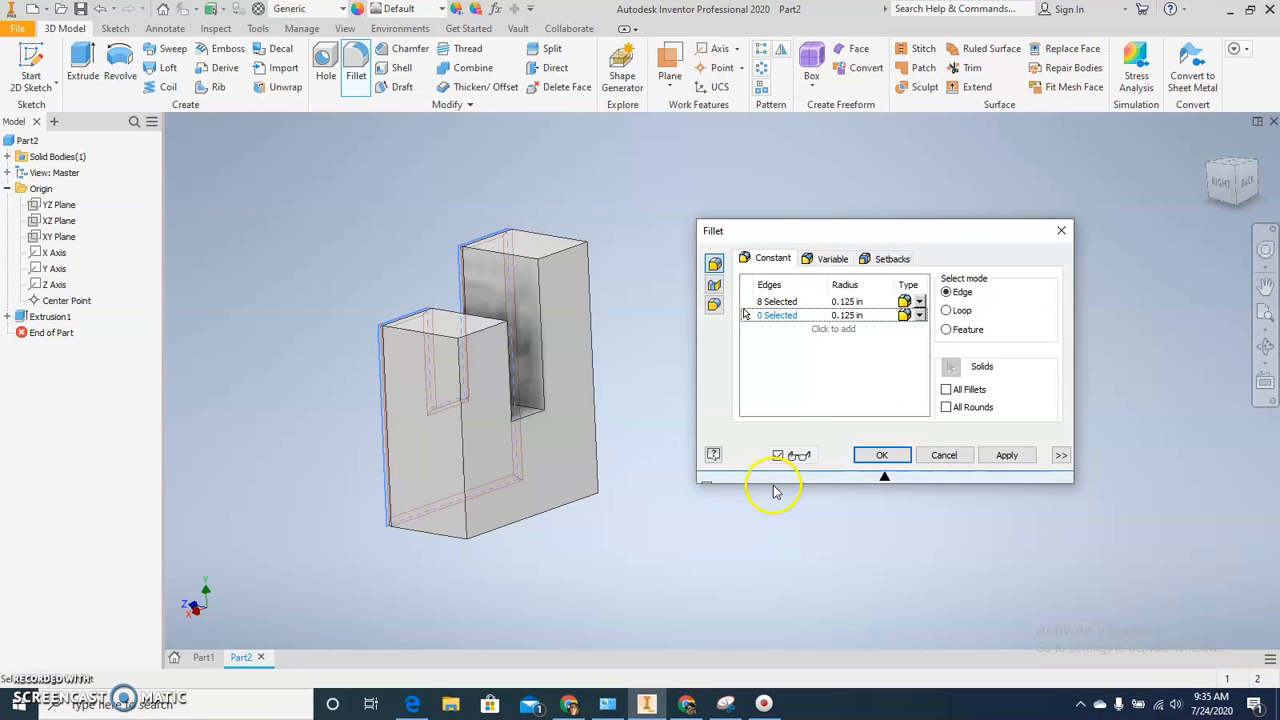
# Give the second fillet set a 0.25 in radius on all eight edges of the U-shaped back face, and create the fillets
pyautogui.click(846, 314)
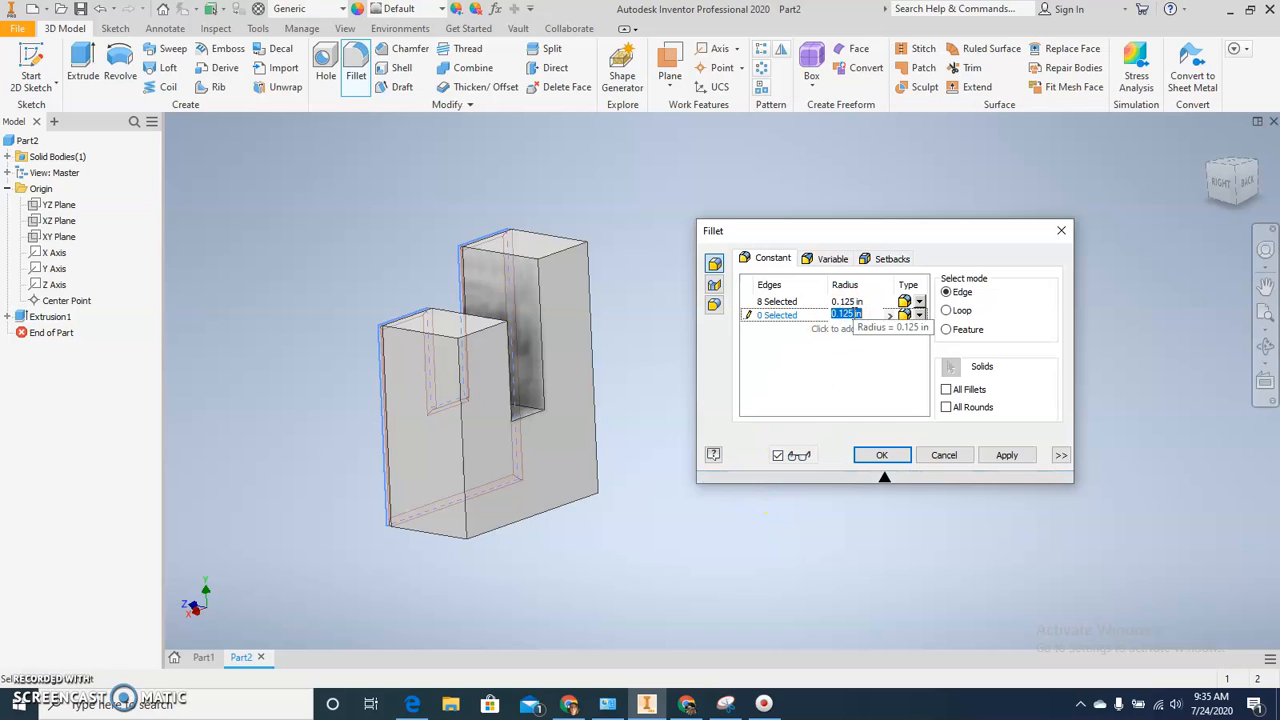
pyautogui.write('.25')
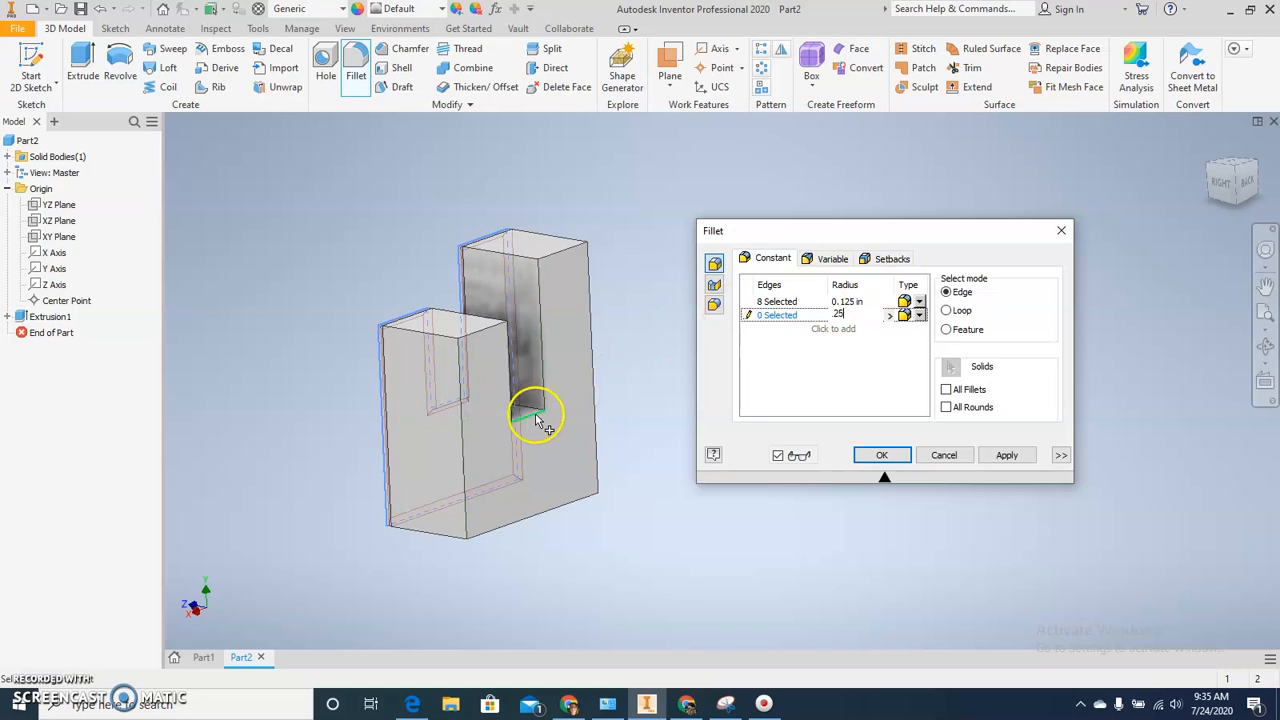
pyautogui.click(460, 434)
pyautogui.click(516, 527)
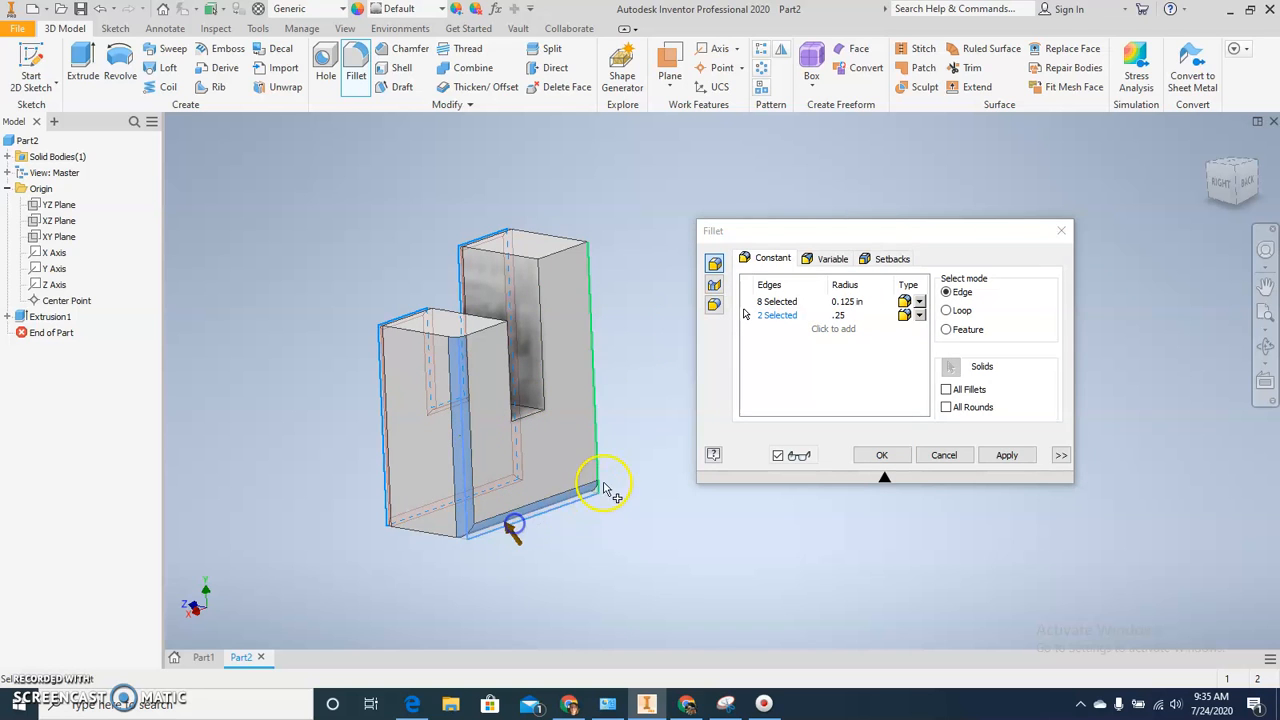
pyautogui.click(596, 473)
pyautogui.click(566, 258)
pyautogui.click(529, 294)
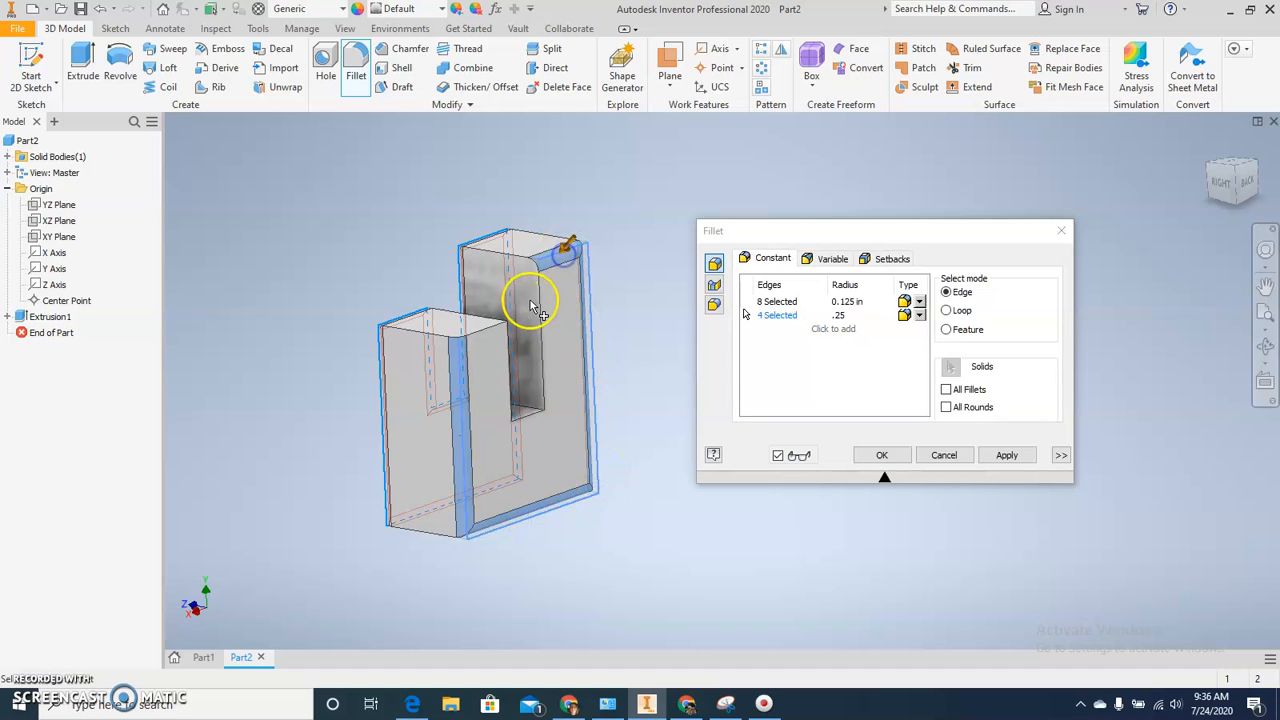
pyautogui.click(529, 414)
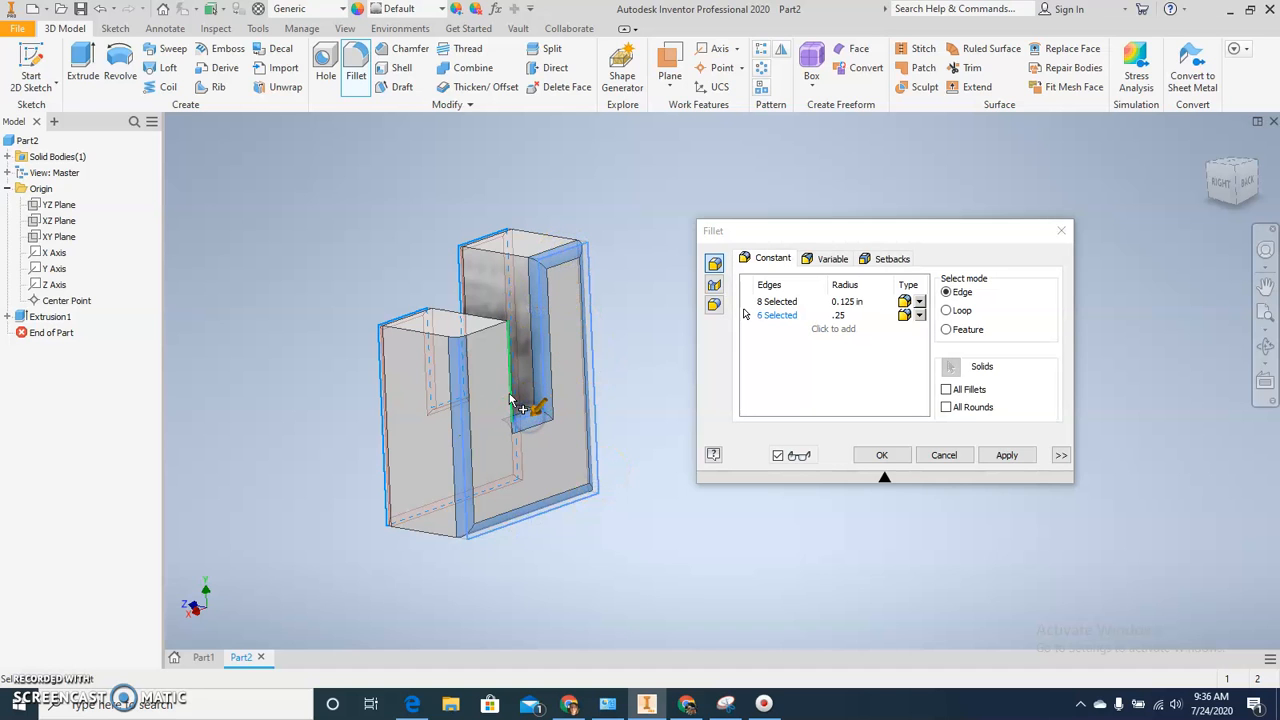
pyautogui.click(507, 388)
pyautogui.click(485, 330)
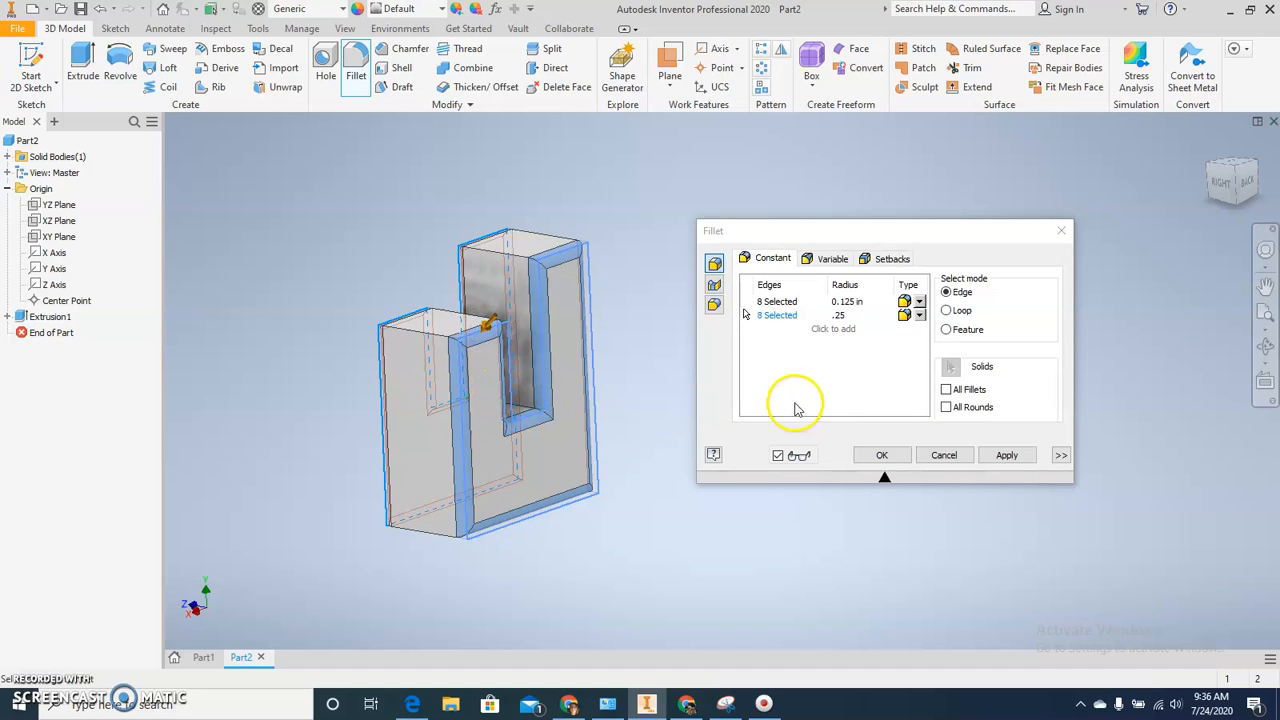
pyautogui.keyDown('shift'); pyautogui.moveTo(683, 391); pyautogui.dragTo(669, 429, button='middle'); pyautogui.keyUp('shift')
pyautogui.keyDown('shift'); pyautogui.moveTo(568, 429); pyautogui.dragTo(700, 426, button='middle'); pyautogui.keyUp('shift')
pyautogui.click(882, 455)
pyautogui.keyDown('shift'); pyautogui.moveTo(786, 462); pyautogui.dragTo(816, 444, button='middle'); pyautogui.keyUp('shift')
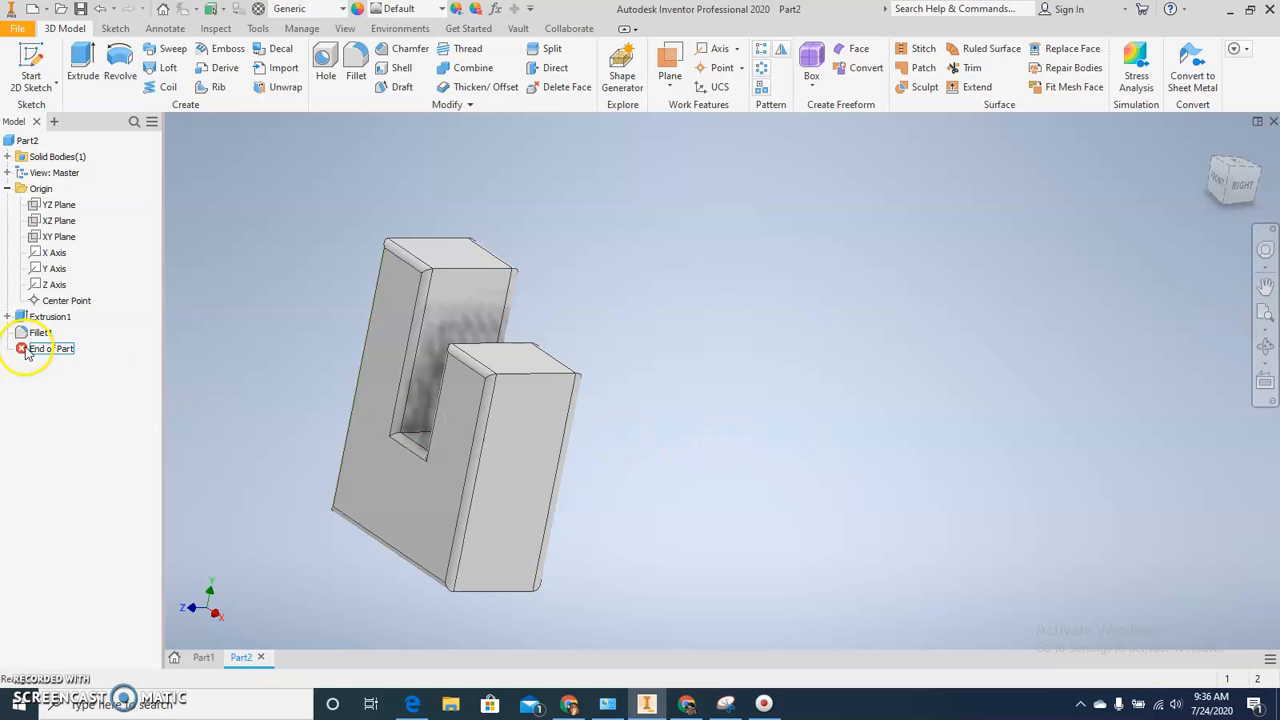
# Set the feature appearance of the fillets around the front and back faces to Blue-Yellow
pyautogui.rightClick(37, 333)
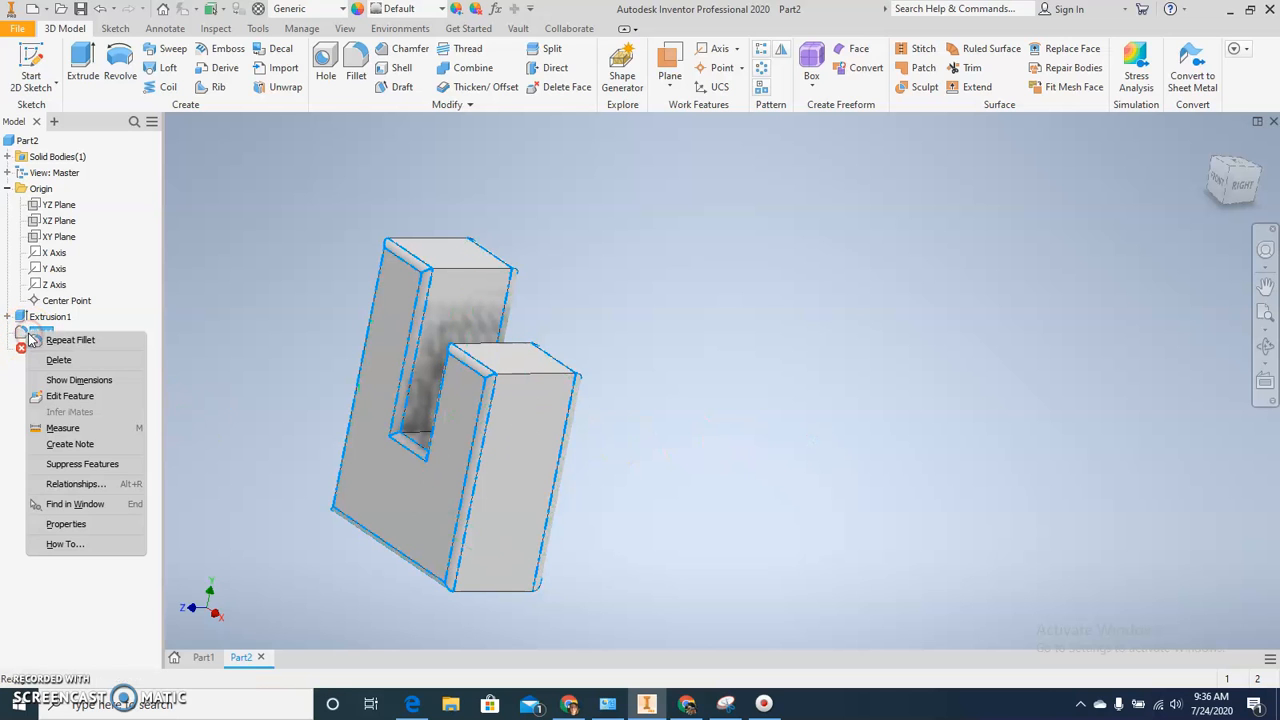
pyautogui.click(80, 523)
pyautogui.click(311, 342)
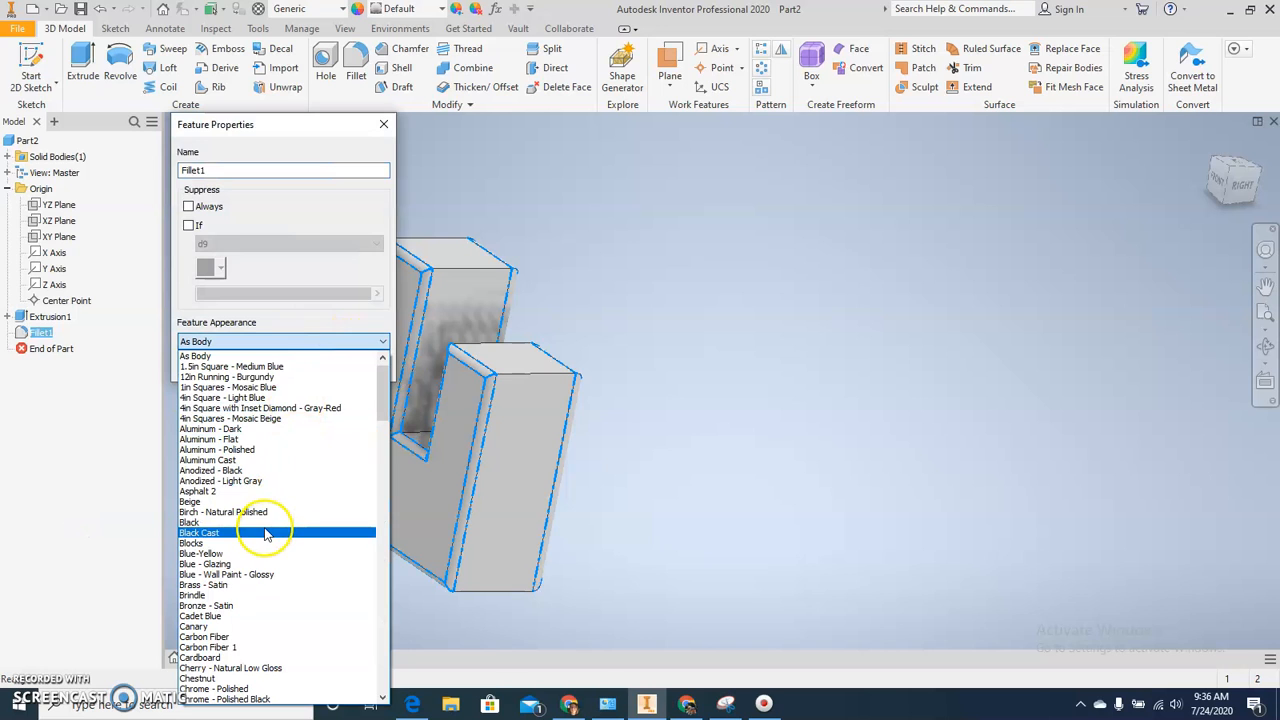
pyautogui.click(250, 554)
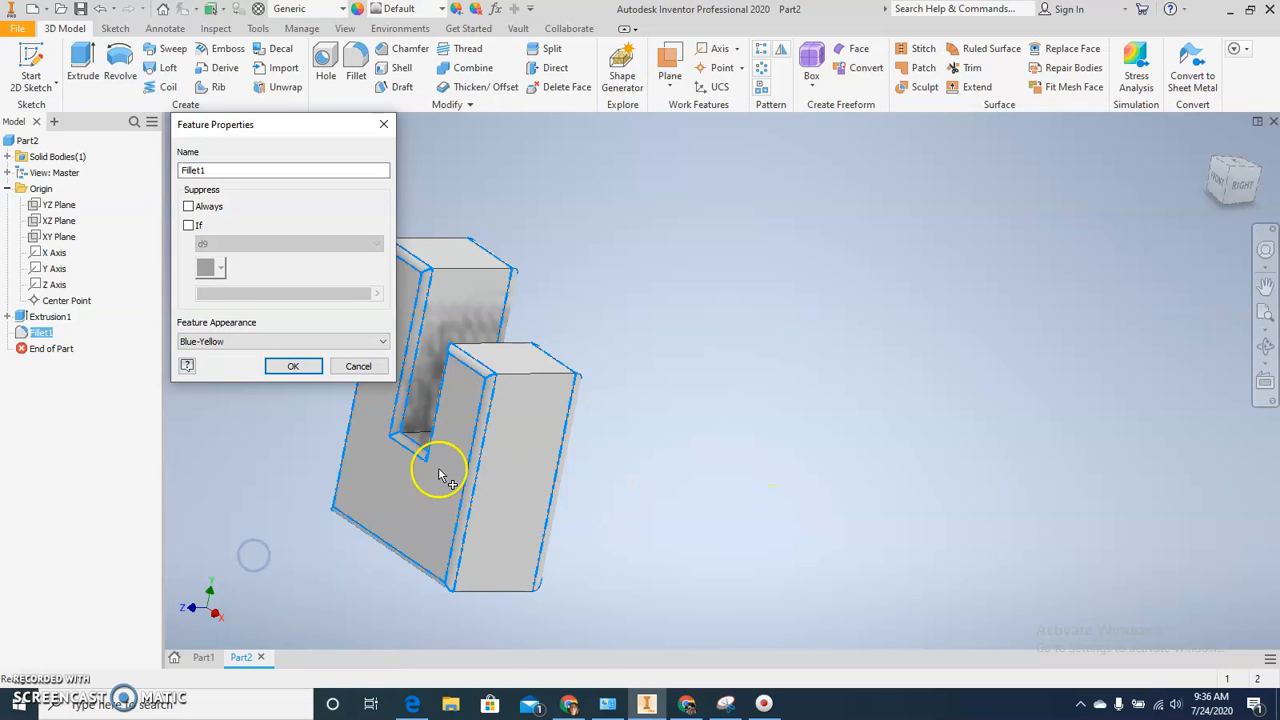
pyautogui.click(291, 366)
# Create a full round fillet on the shorter leg's top face, using its outer side and inner slot face as side faces
pyautogui.keyDown('shift'); pyautogui.moveTo(736, 459); pyautogui.dragTo(831, 443, button='middle'); pyautogui.keyUp('shift')
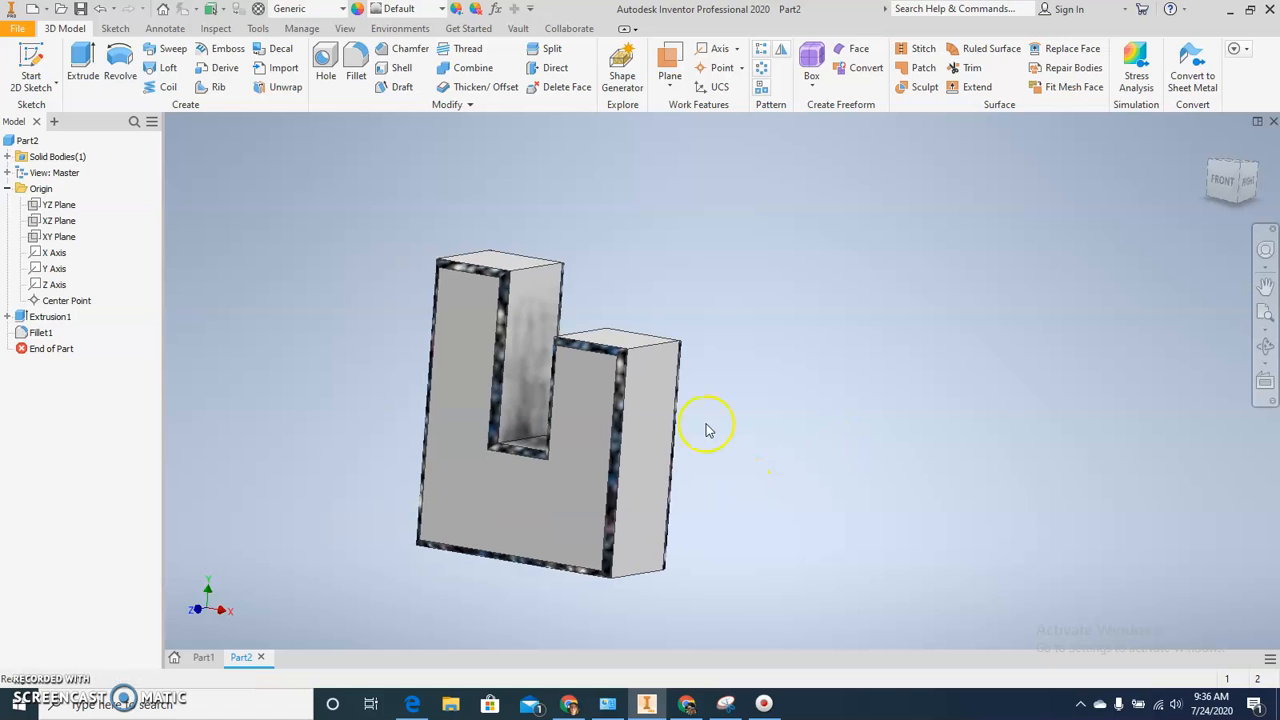
pyautogui.click(355, 72)
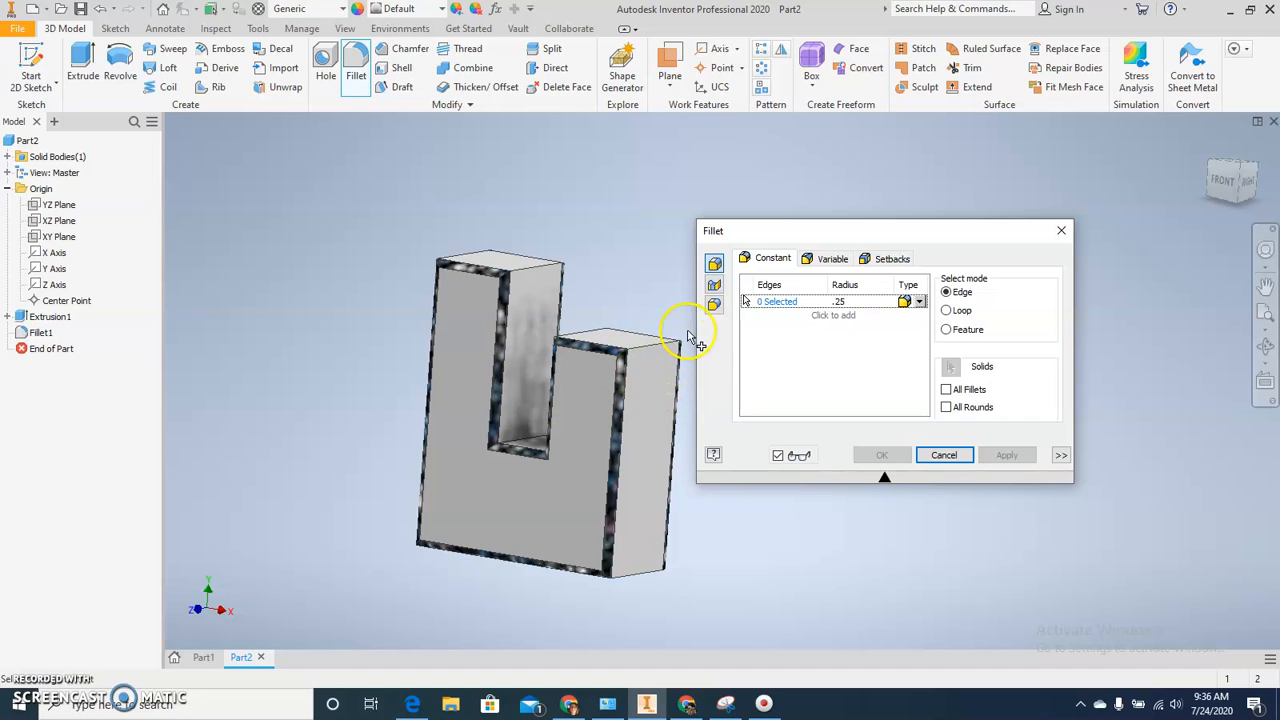
pyautogui.click(714, 304)
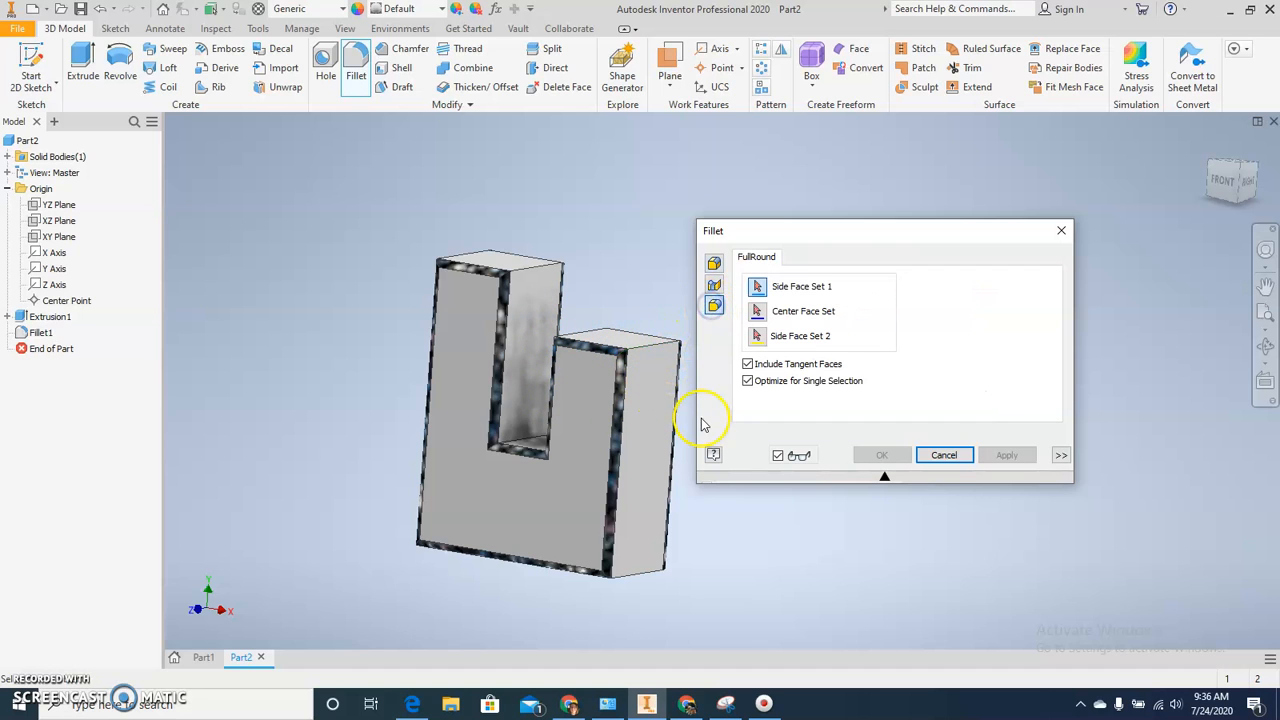
pyautogui.click(654, 396)
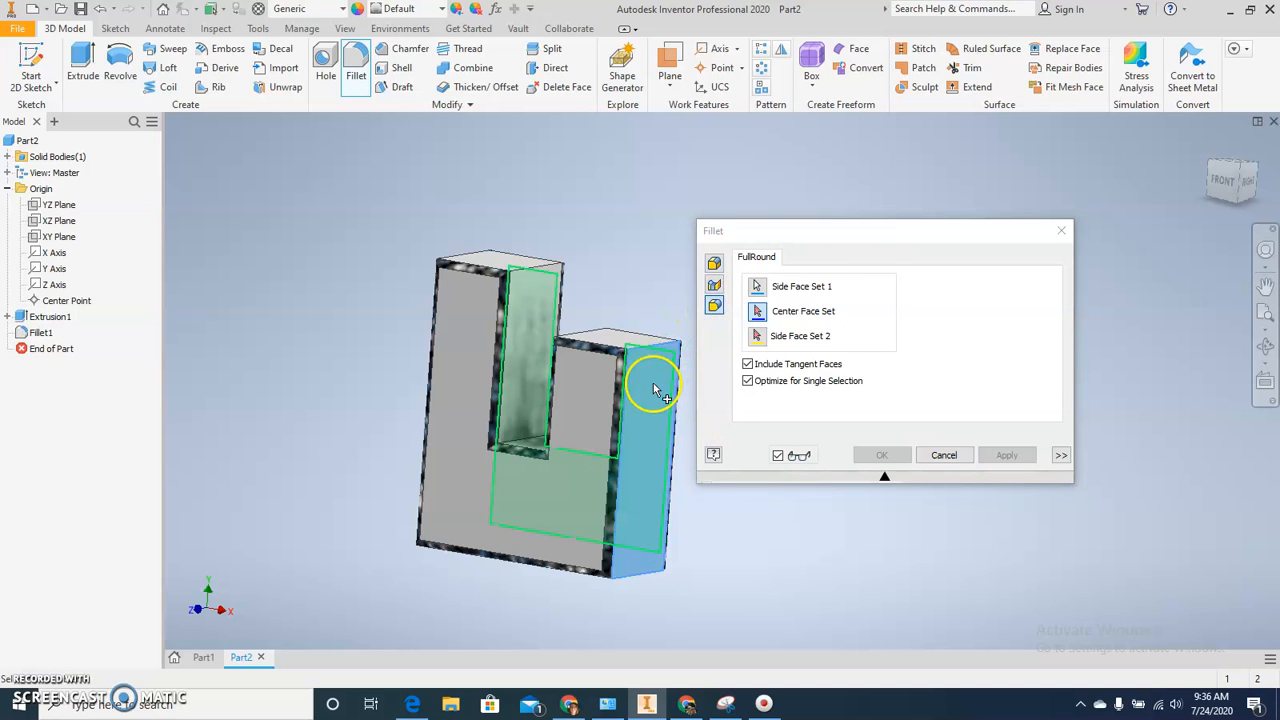
pyautogui.click(612, 340)
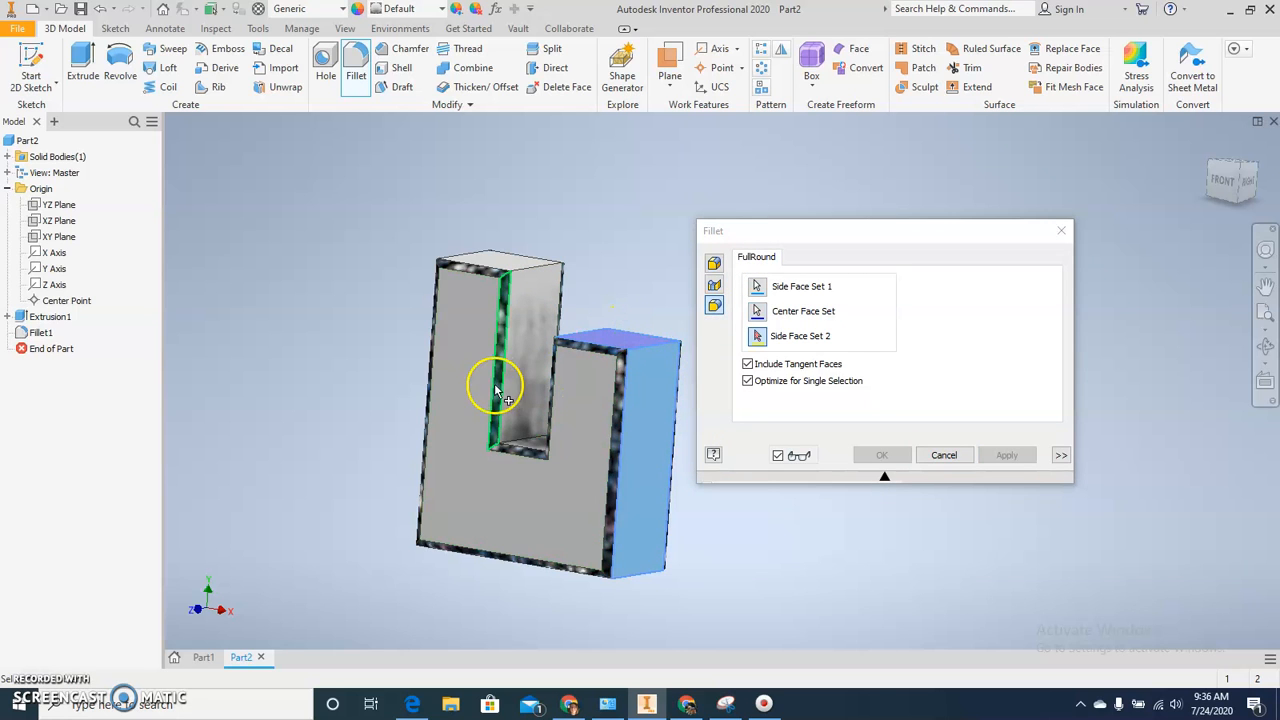
pyautogui.keyDown('shift'); pyautogui.moveTo(543, 386); pyautogui.dragTo(641, 405, button='middle'); pyautogui.keyUp('shift')
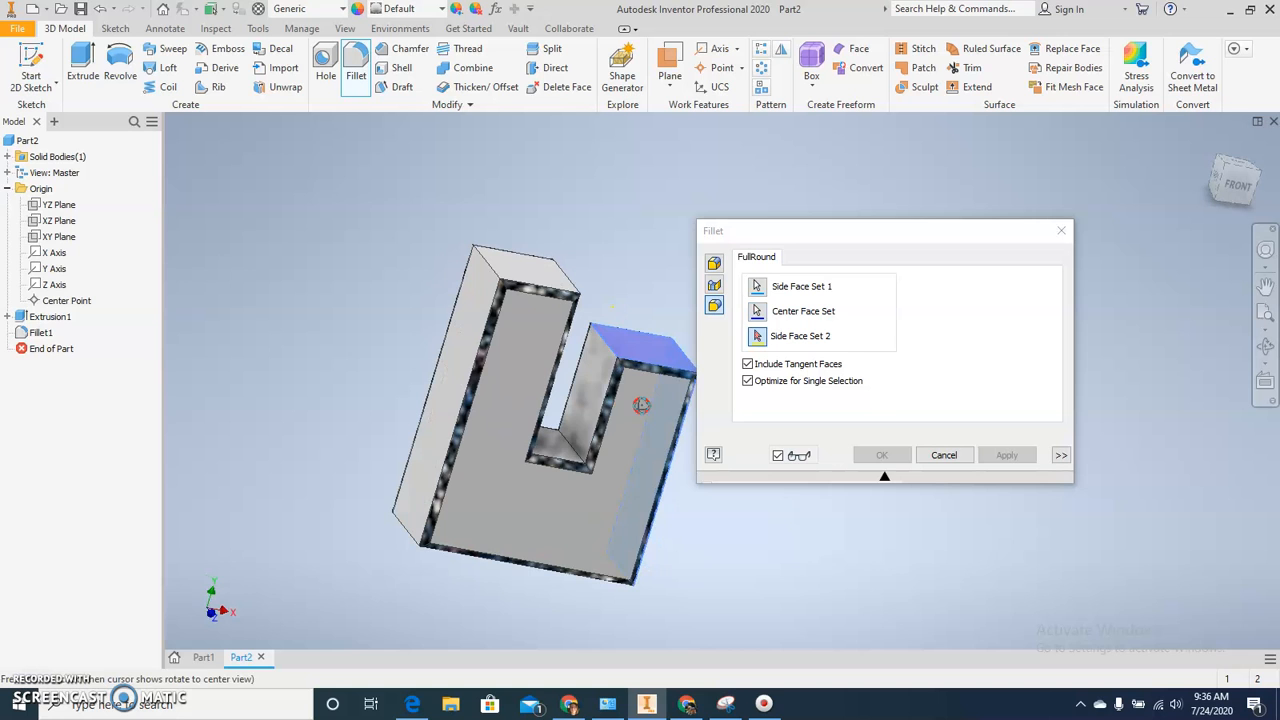
pyautogui.click(598, 400)
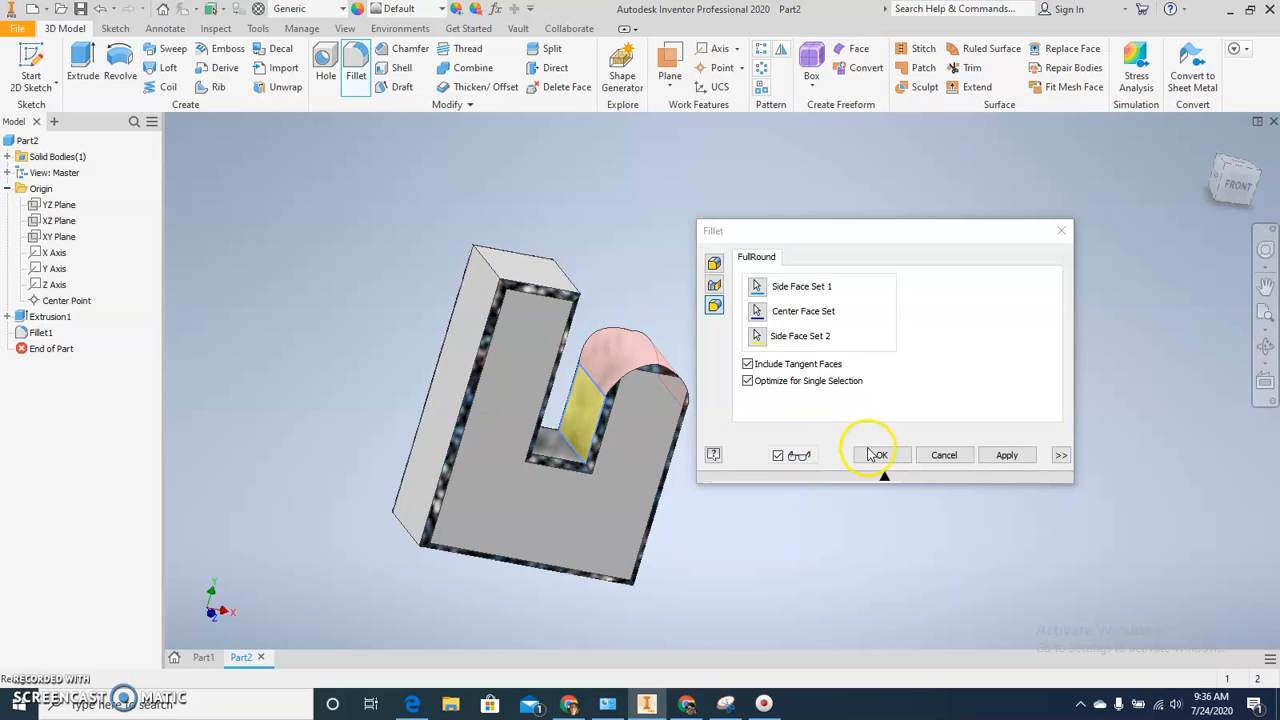
pyautogui.click(875, 455)
# Create a full round fillet on the taller leg's top face, using its inner slot face and outer side as side faces
pyautogui.keyDown('shift'); pyautogui.moveTo(789, 457); pyautogui.dragTo(486, 454, button='middle'); pyautogui.keyUp('shift')
pyautogui.scroll(2, 486, 452)
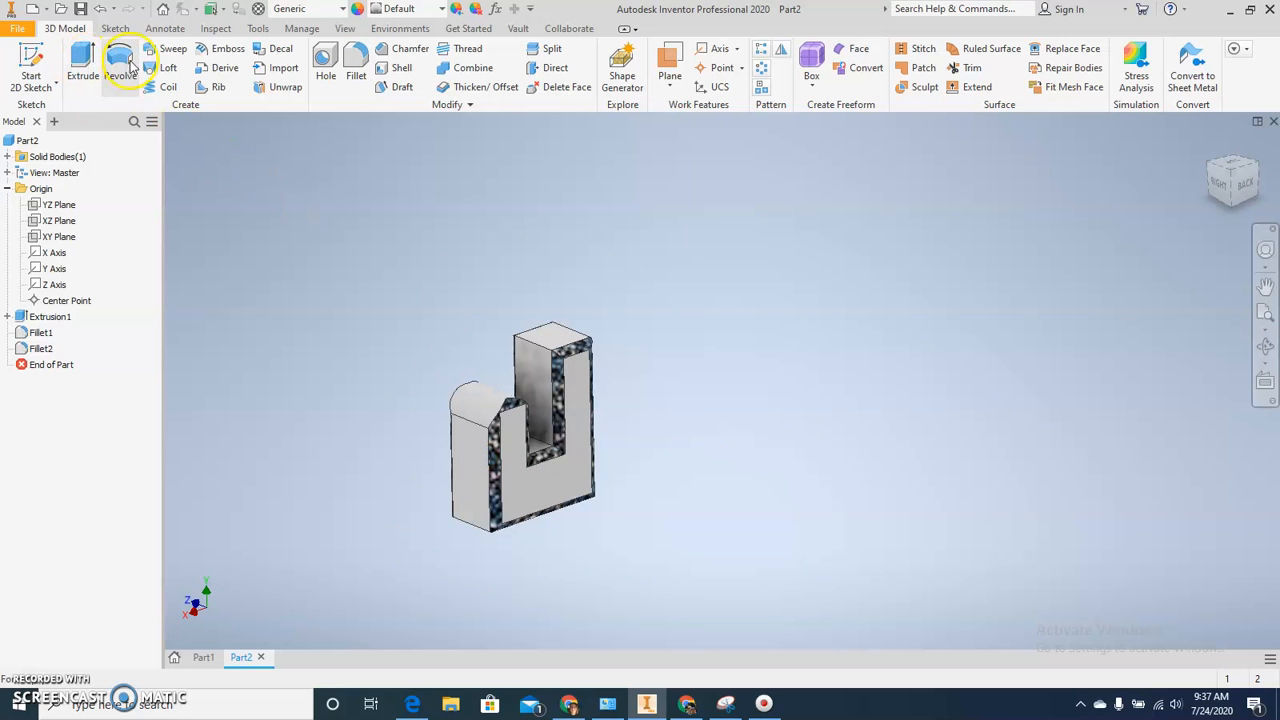
pyautogui.click(357, 62)
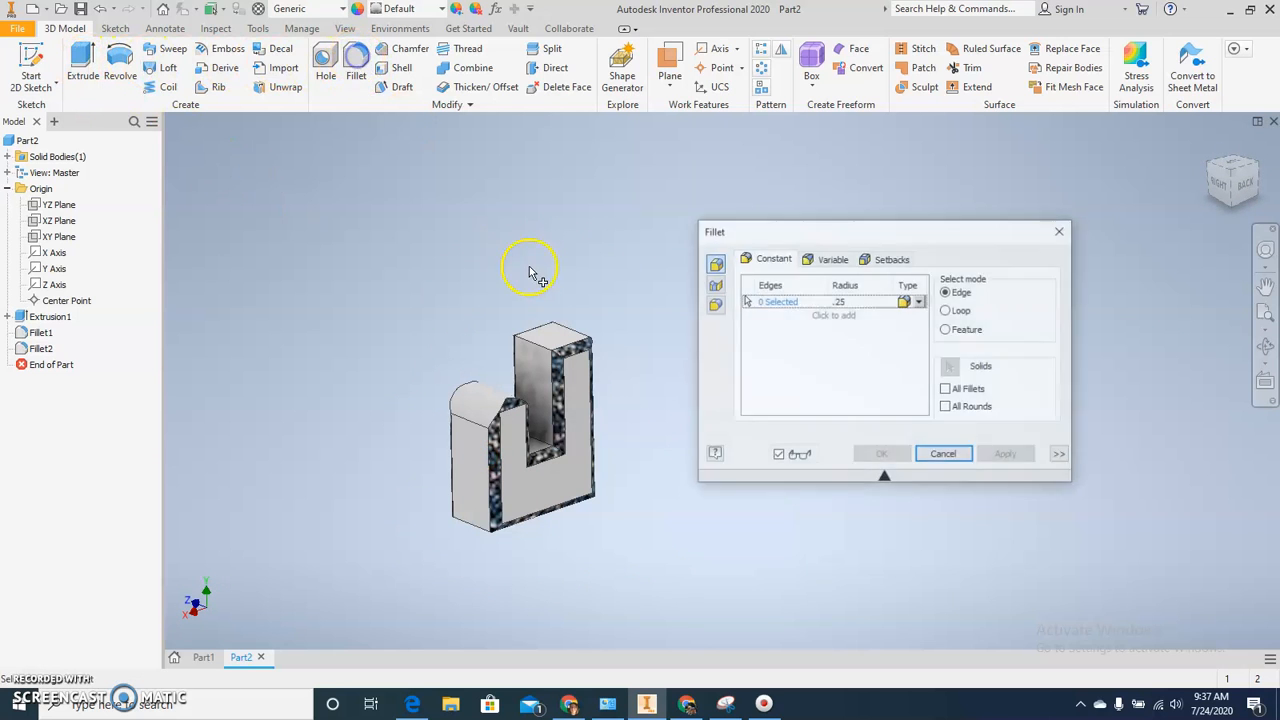
pyautogui.click(714, 305)
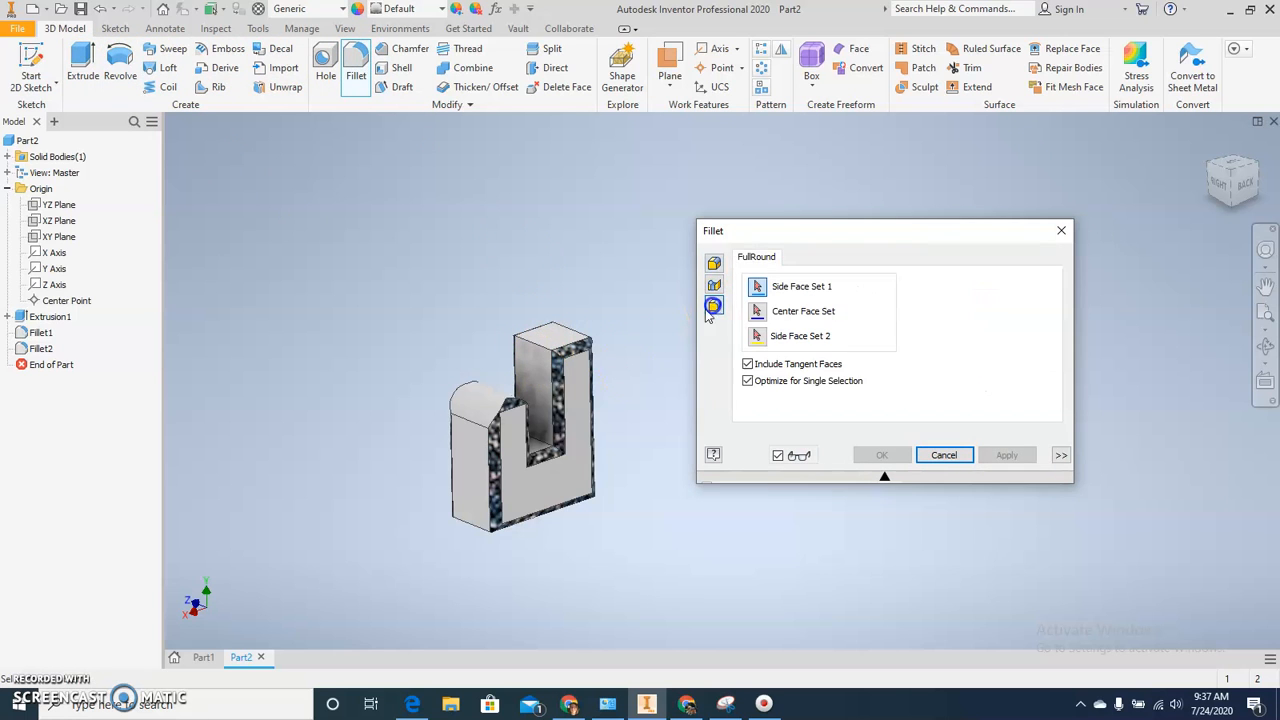
pyautogui.click(535, 372)
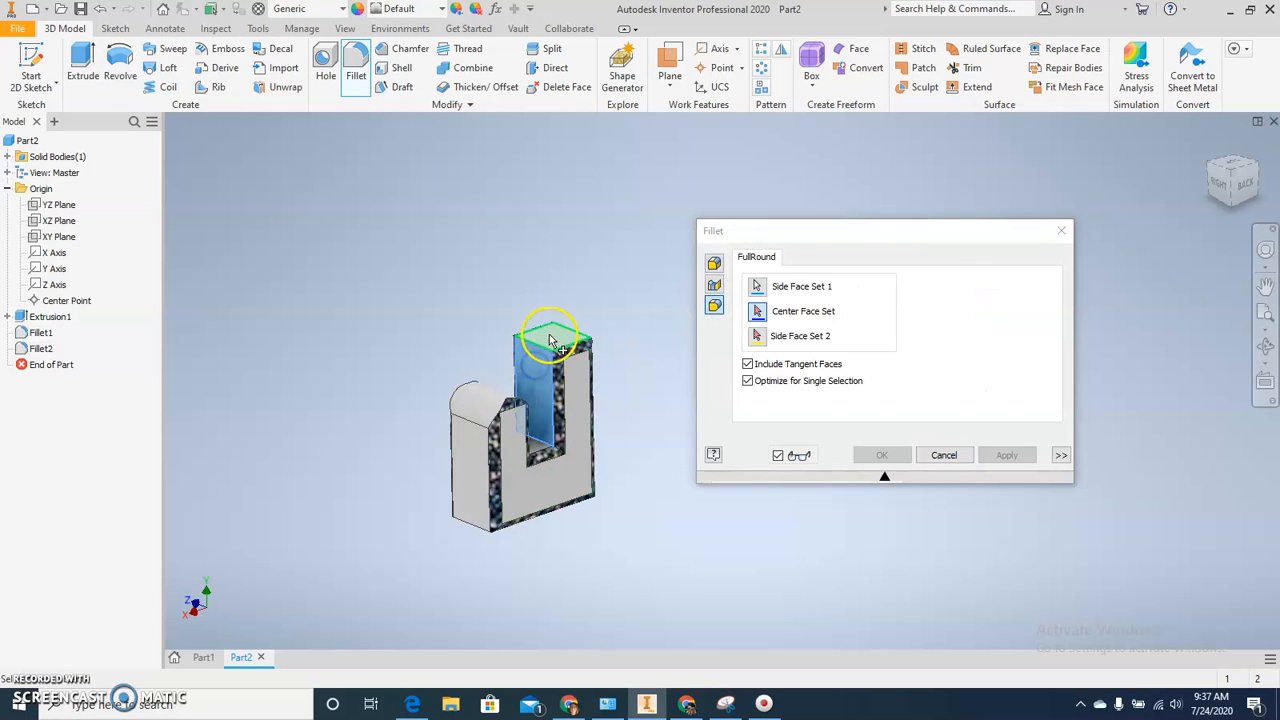
pyautogui.click(552, 336)
pyautogui.keyDown('shift'); pyautogui.moveTo(626, 436); pyautogui.dragTo(528, 448, button='middle'); pyautogui.keyUp('shift')
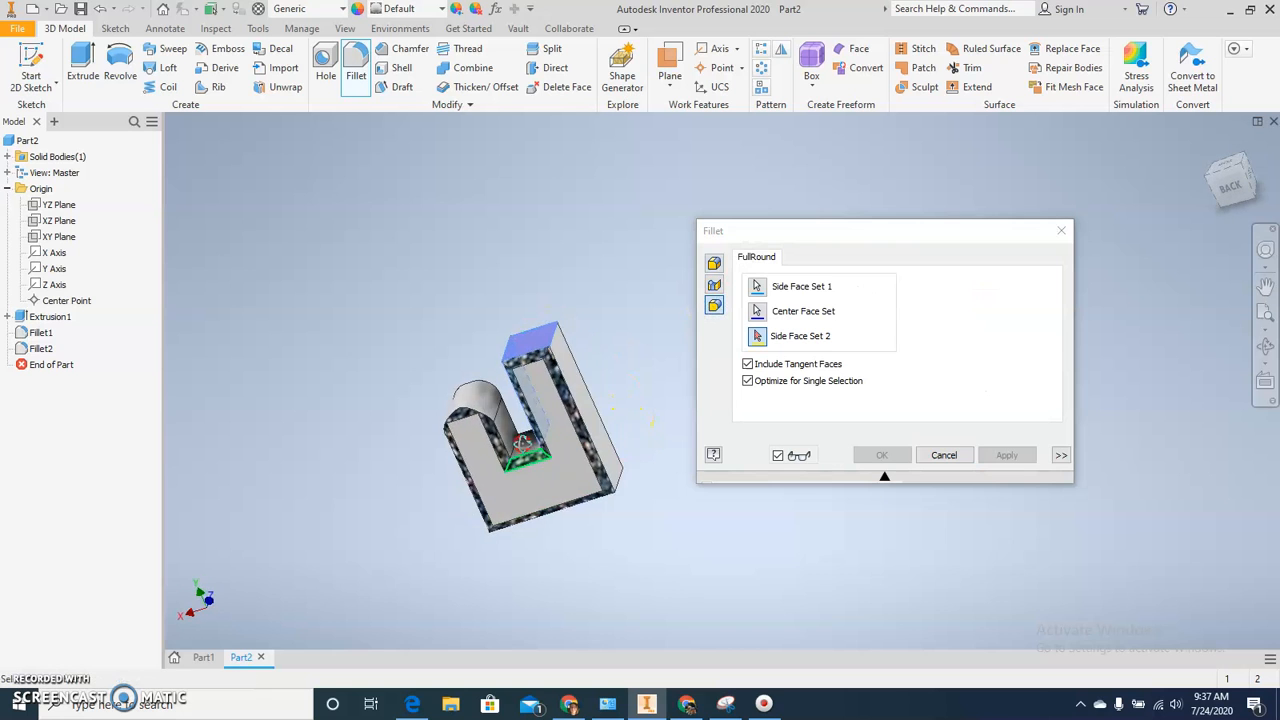
pyautogui.click(567, 362)
pyautogui.click(881, 455)
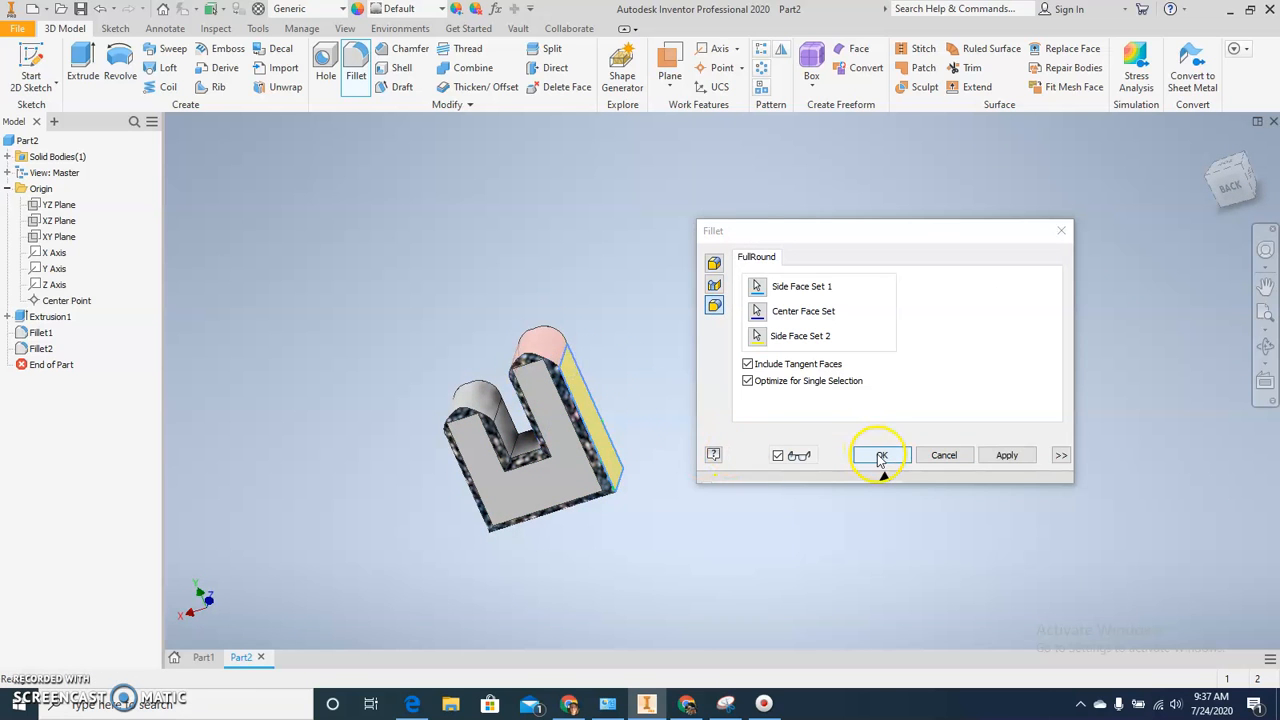
# Open the profile sketch of the U-shaped extrusion for editing
pyautogui.keyDown('shift'); pyautogui.moveTo(727, 481); pyautogui.dragTo(752, 470, button='middle'); pyautogui.keyUp('shift')
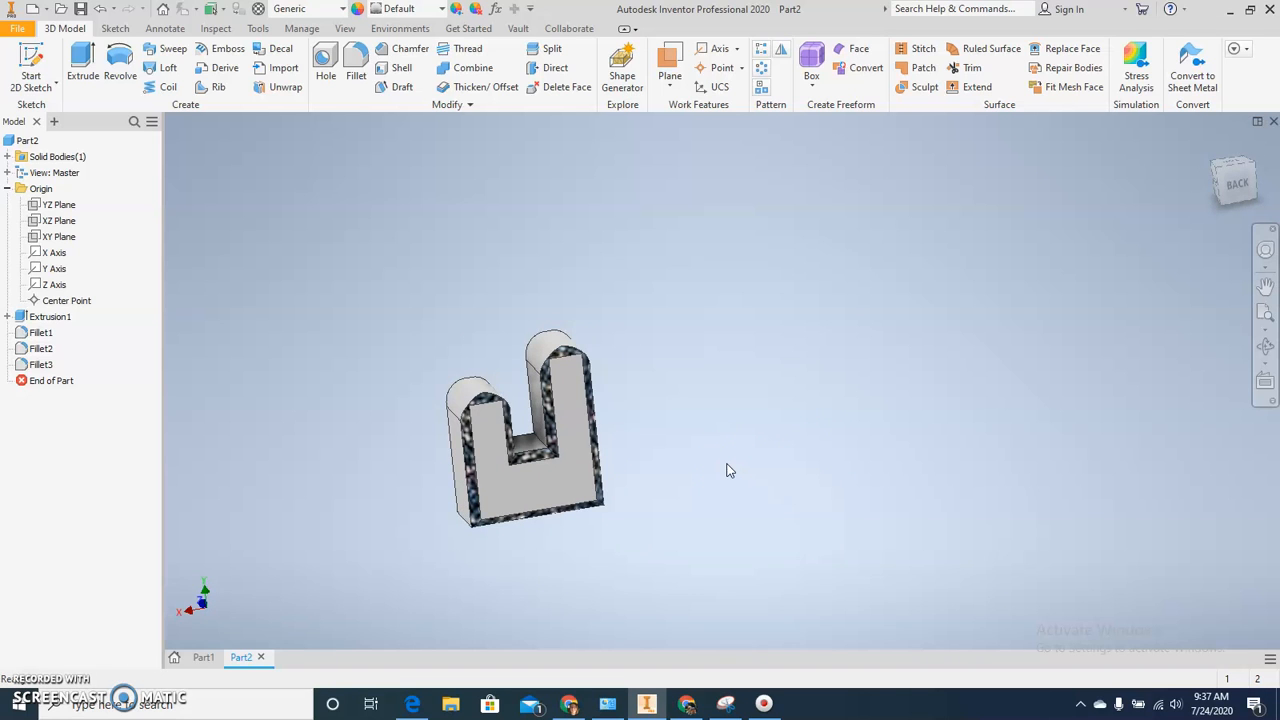
pyautogui.click(8, 316)
pyautogui.click(40, 334)
pyautogui.doubleClick(40, 334)
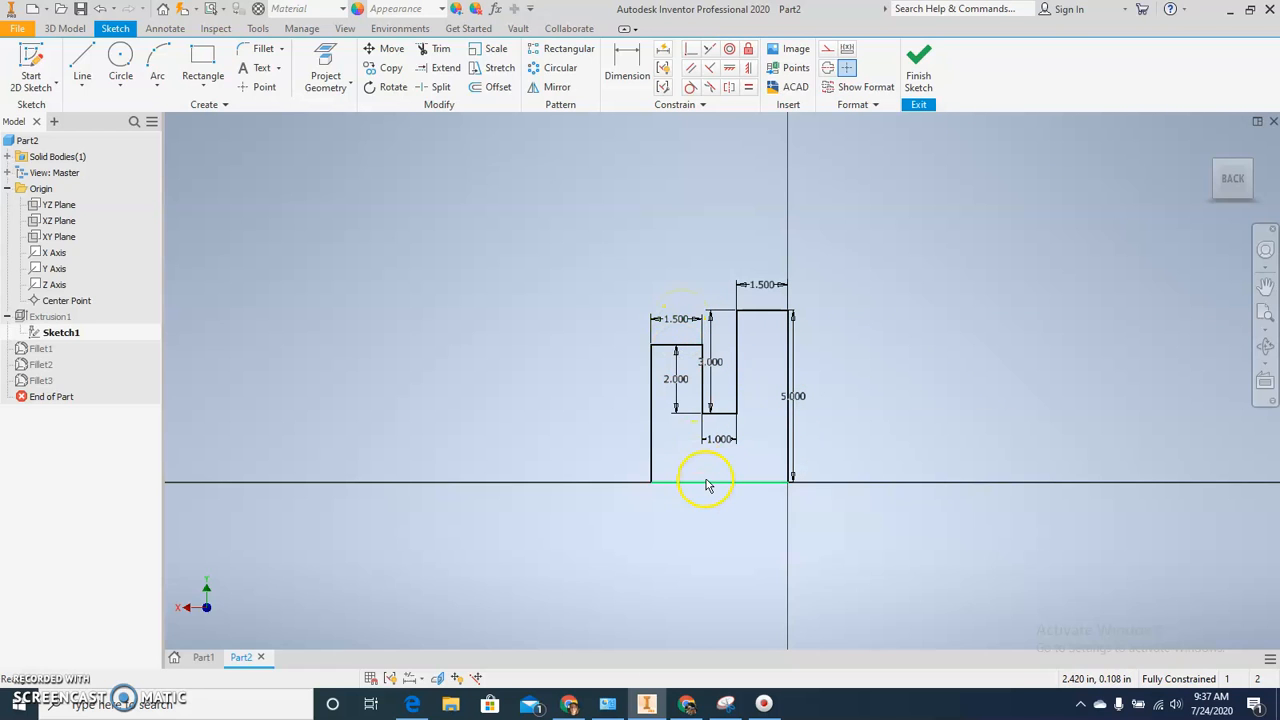
# Try to add an overall width dimension to the profile's bottom line
pyautogui.click(625, 68)
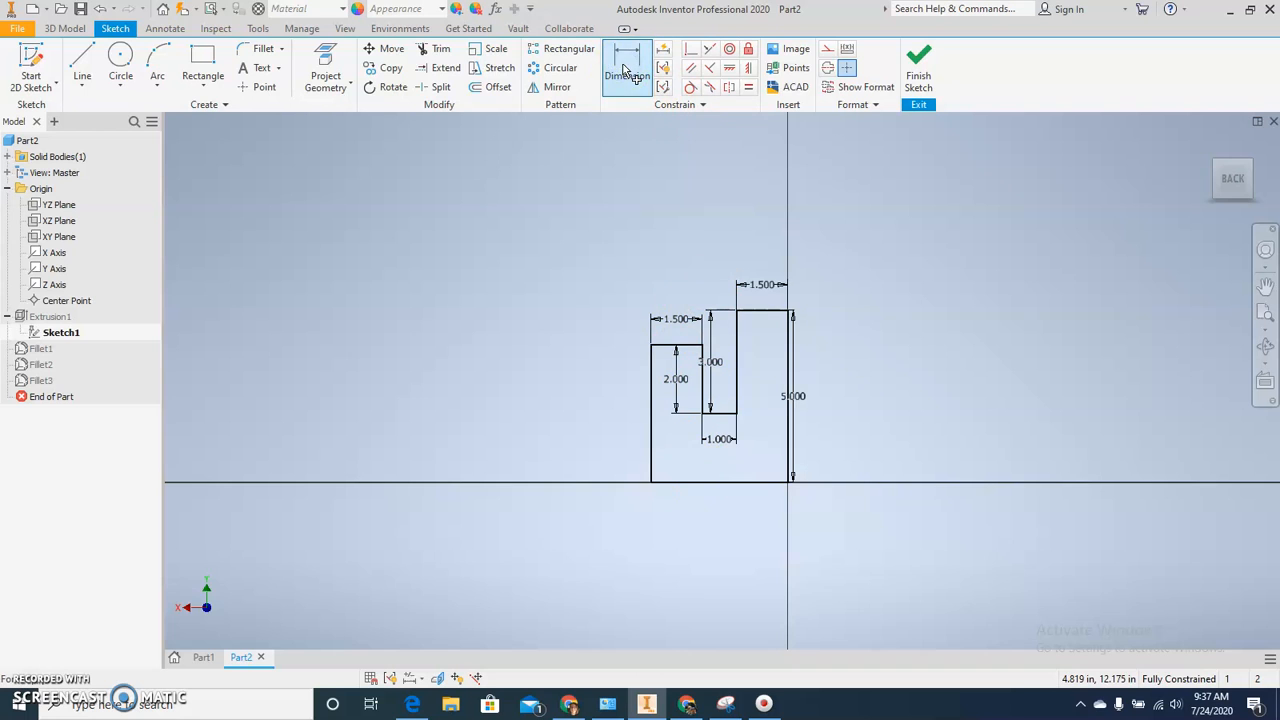
pyautogui.click(703, 482)
pyautogui.click(708, 517)
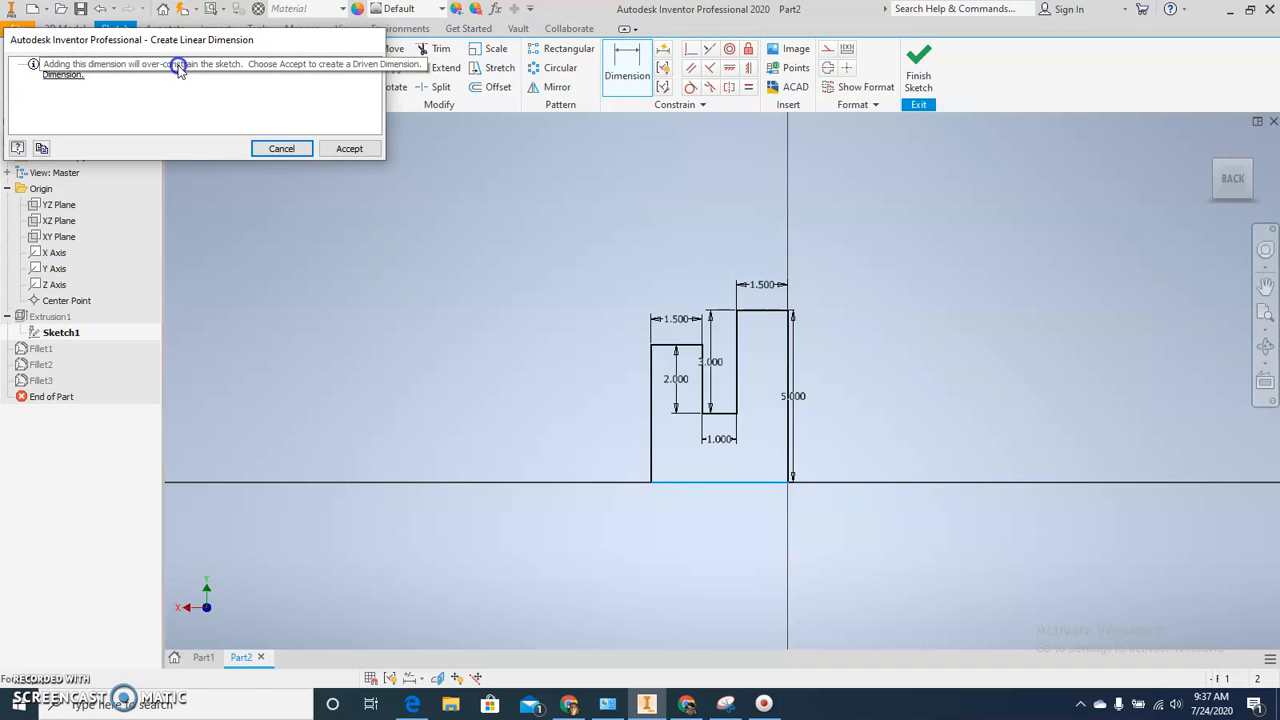
pyautogui.click(266, 147)
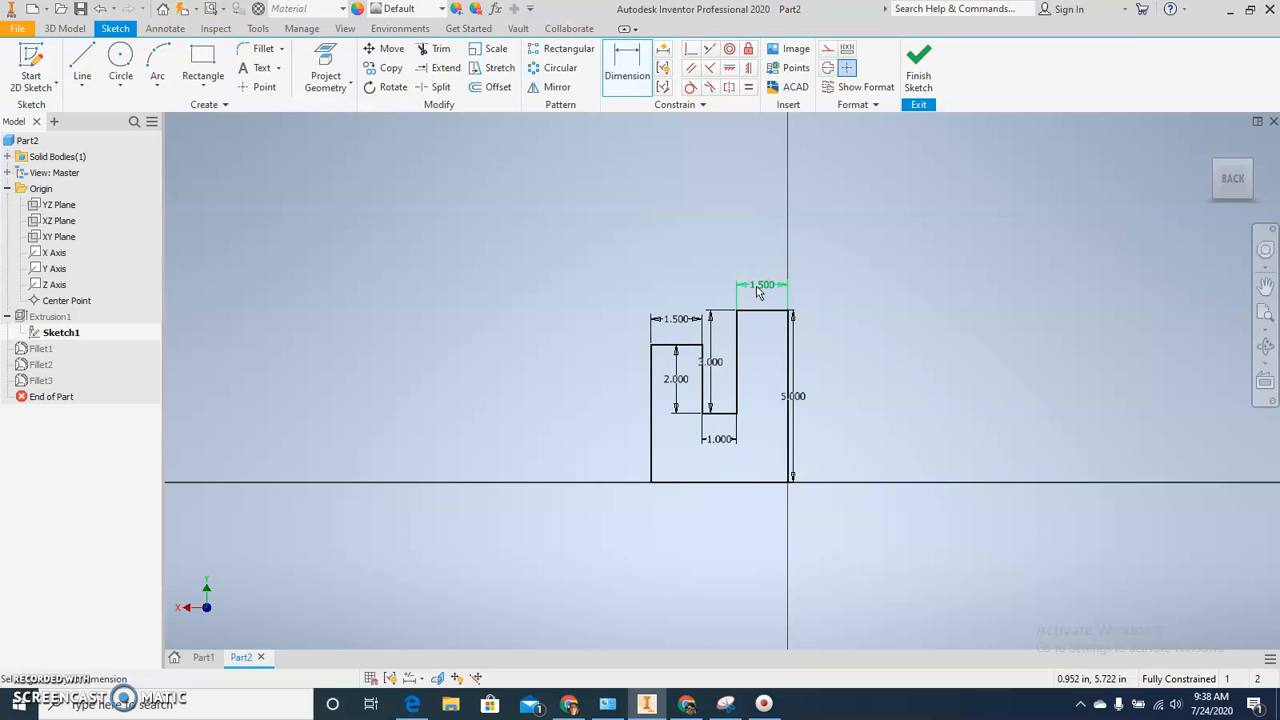
pyautogui.click(739, 447)
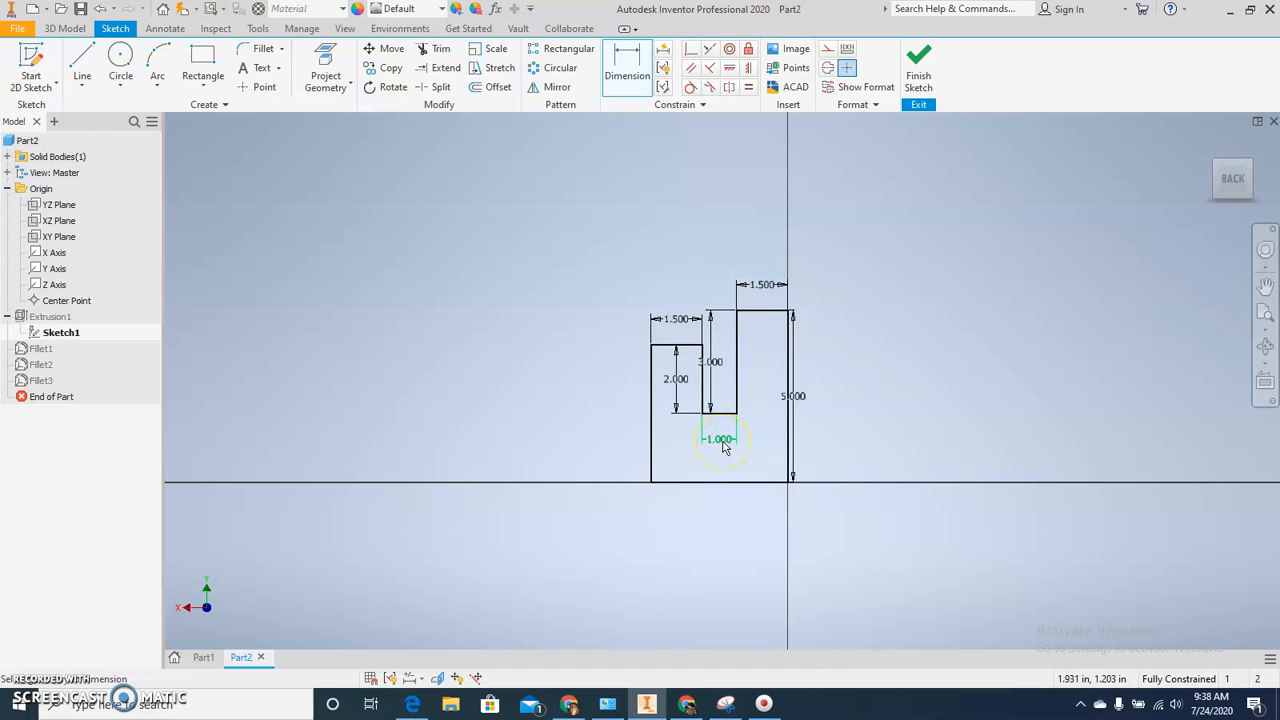
pyautogui.press('Escape')
# Delete the width dimension of the slot between the two legs
pyautogui.doubleClick(719, 440)
pyautogui.press('Delete')
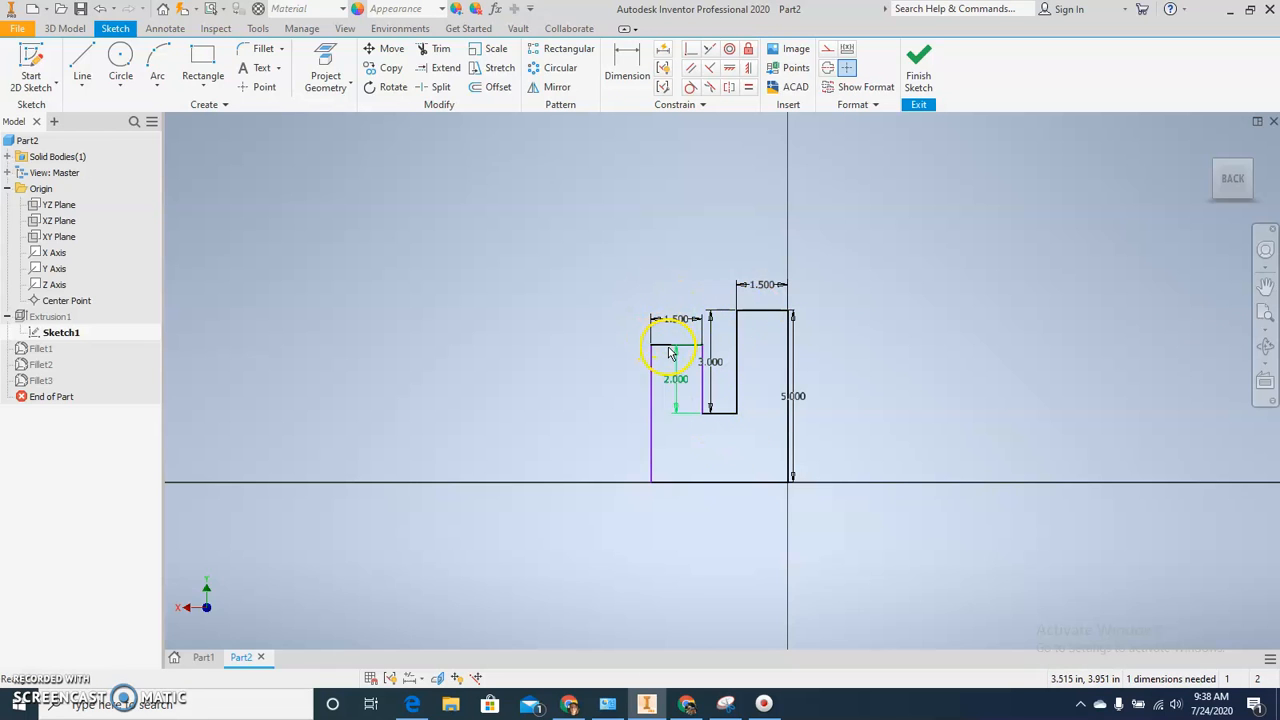
pyautogui.click(718, 446)
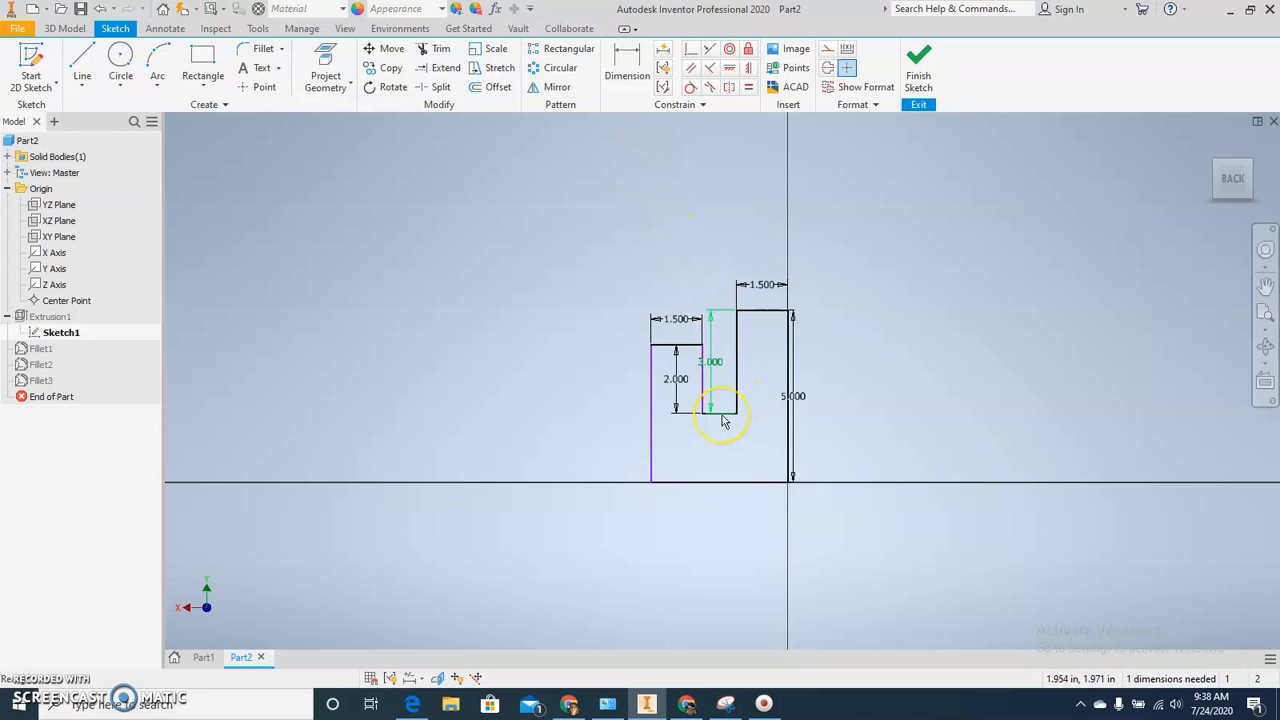
pyautogui.click(750, 446)
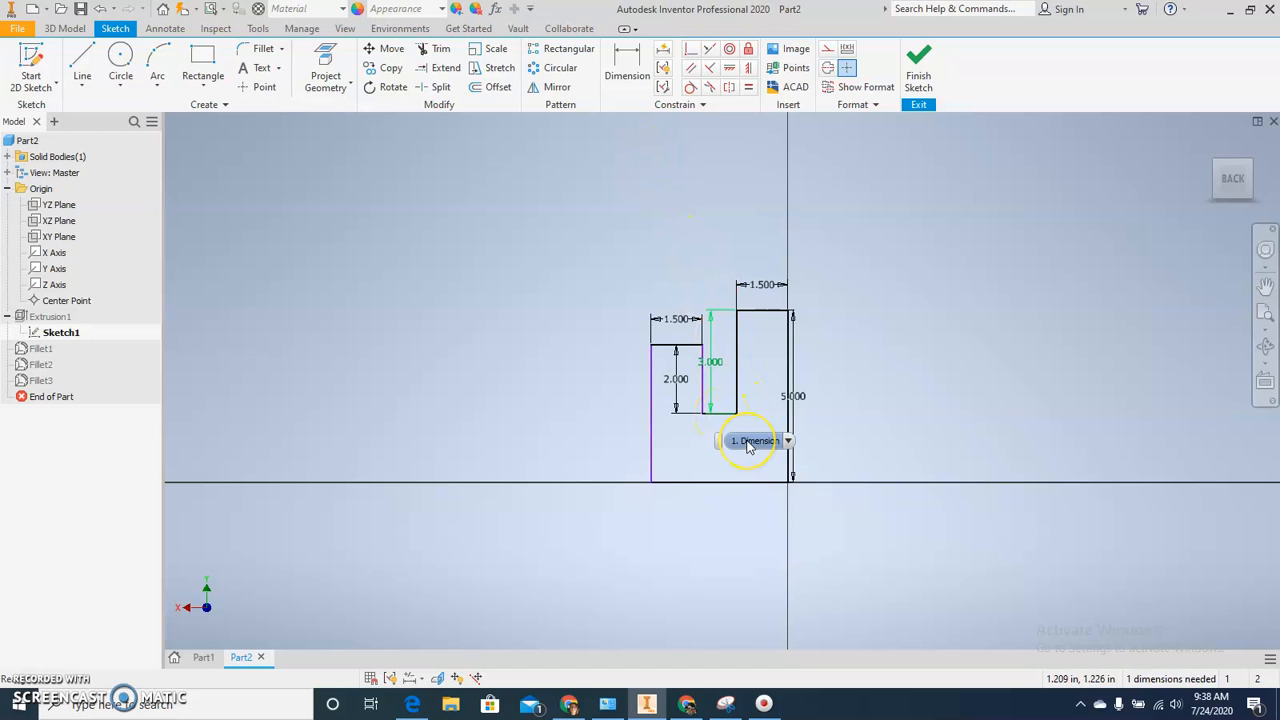
# Dimension the profile's bottom line to an overall width of 8 in and finish the sketch
pyautogui.click(626, 68)
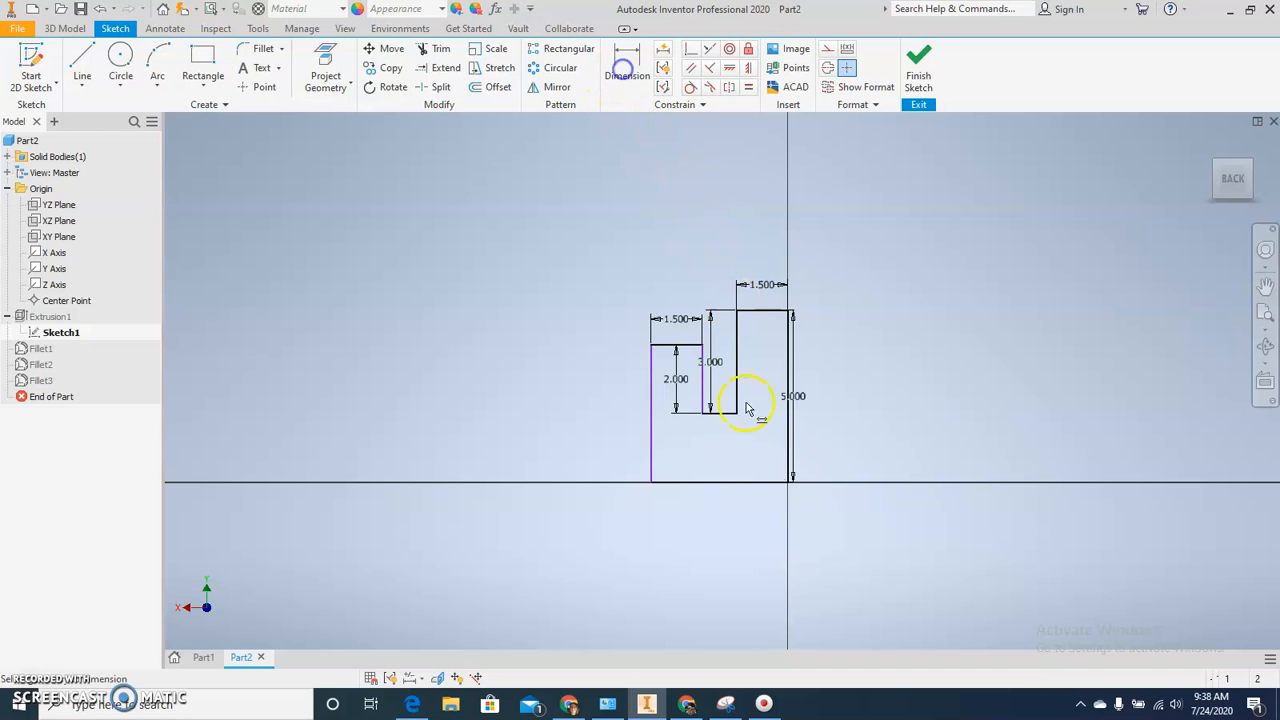
pyautogui.click(726, 484)
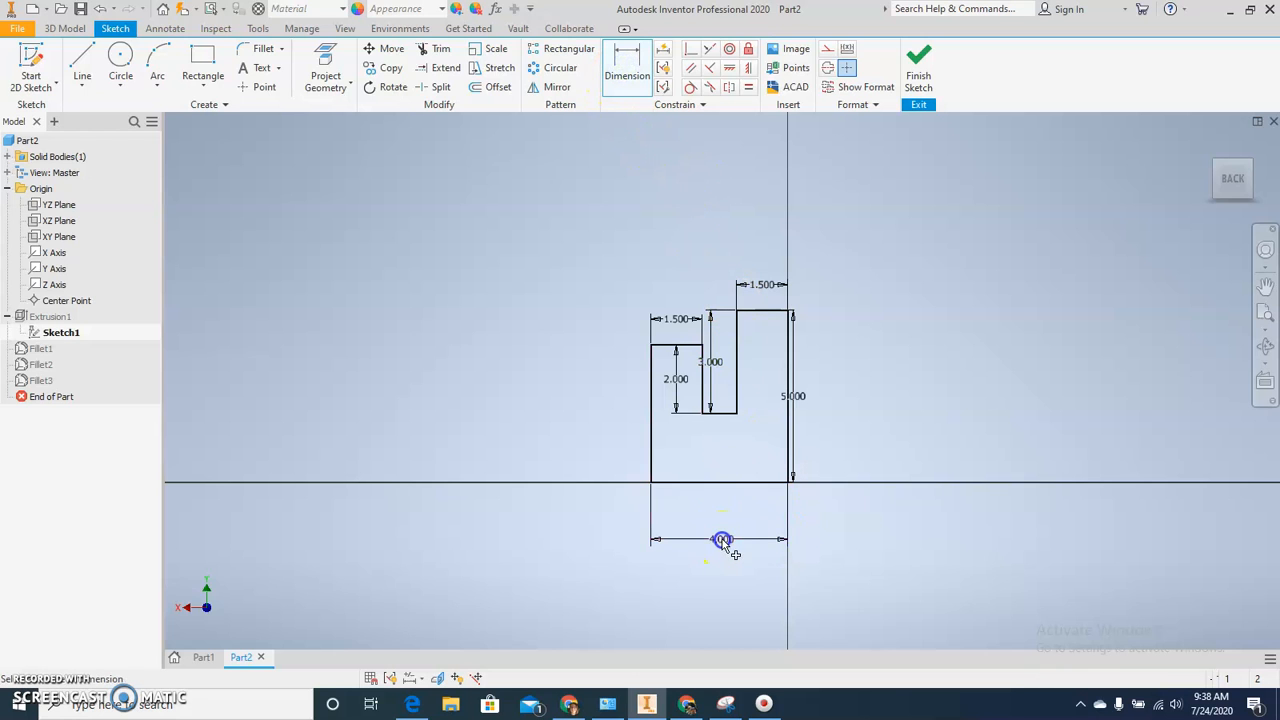
pyautogui.click(782, 545)
pyautogui.write('8')
pyautogui.press('Return')
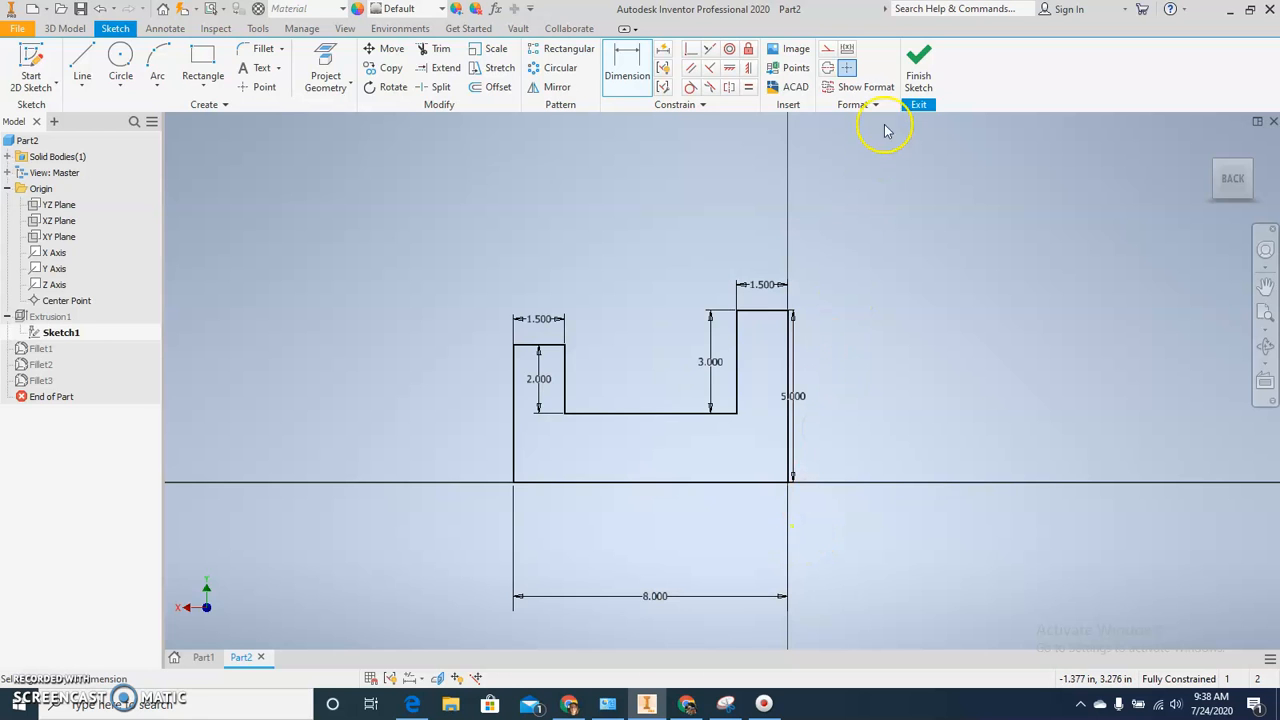
pyautogui.click(918, 62)
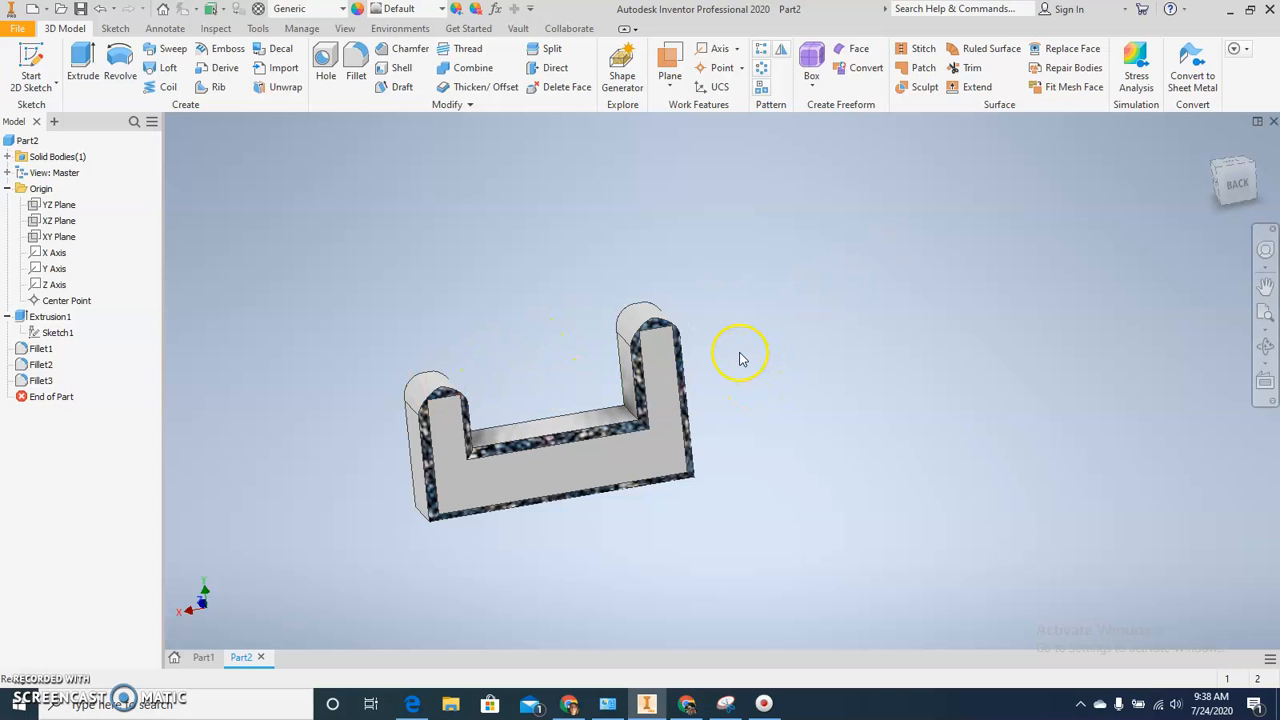
# Undo the overall width dimension and restore the deleted slot width dimension
pyautogui.hotkey('ctrl', 'z')
pyautogui.hotkey('ctrl', 'z')
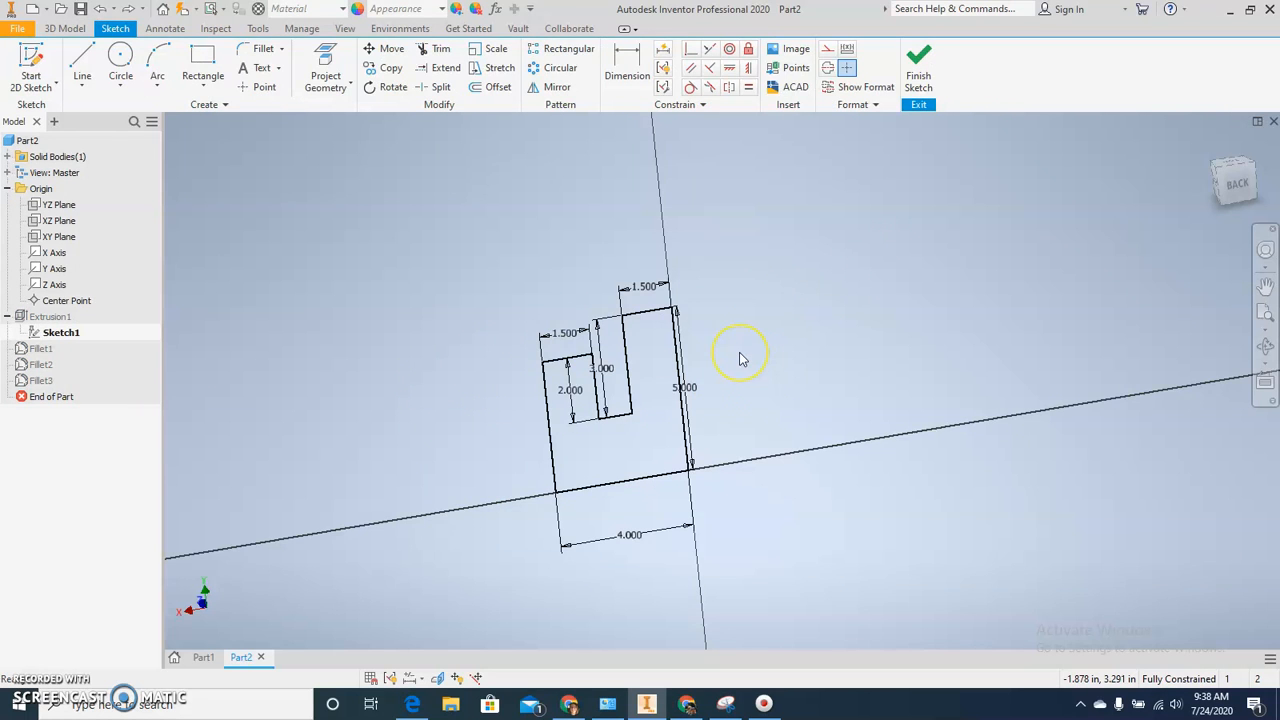
pyautogui.hotkey('ctrl', 'z')
pyautogui.hotkey('ctrl', 'z')
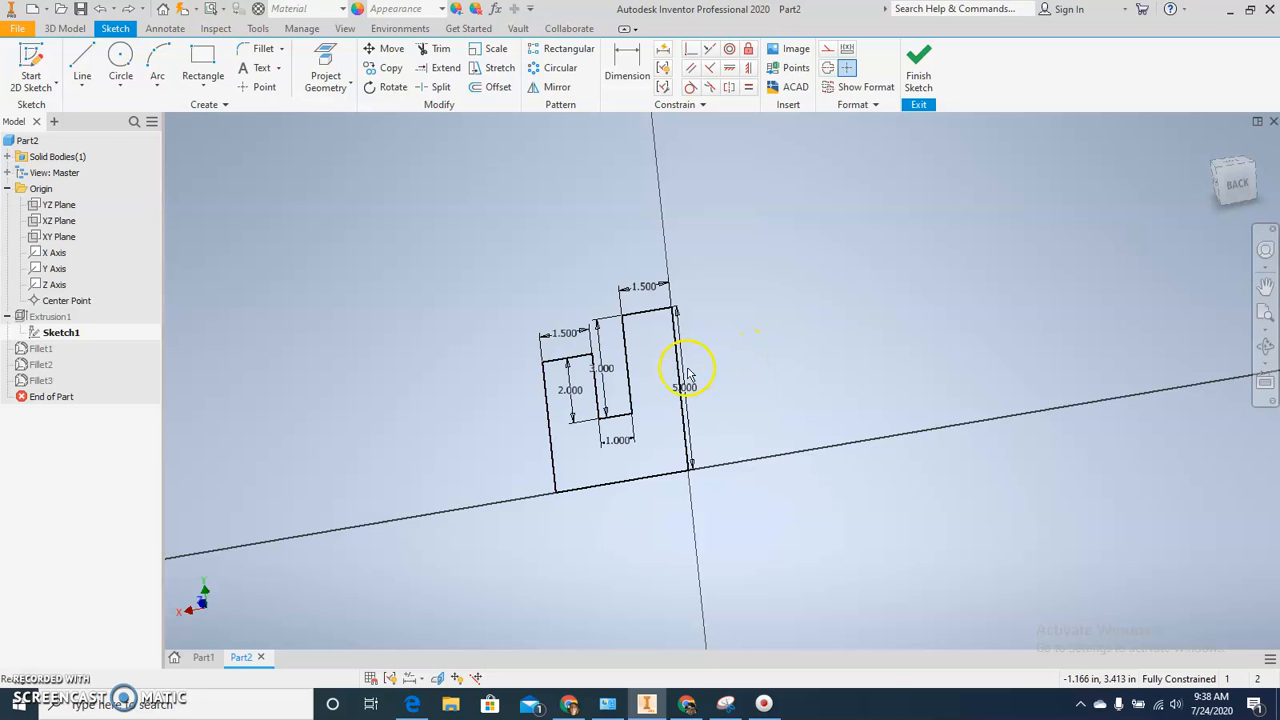
# Set the slot width between the two legs to 5 in and finish the sketch
pyautogui.doubleClick(614, 438)
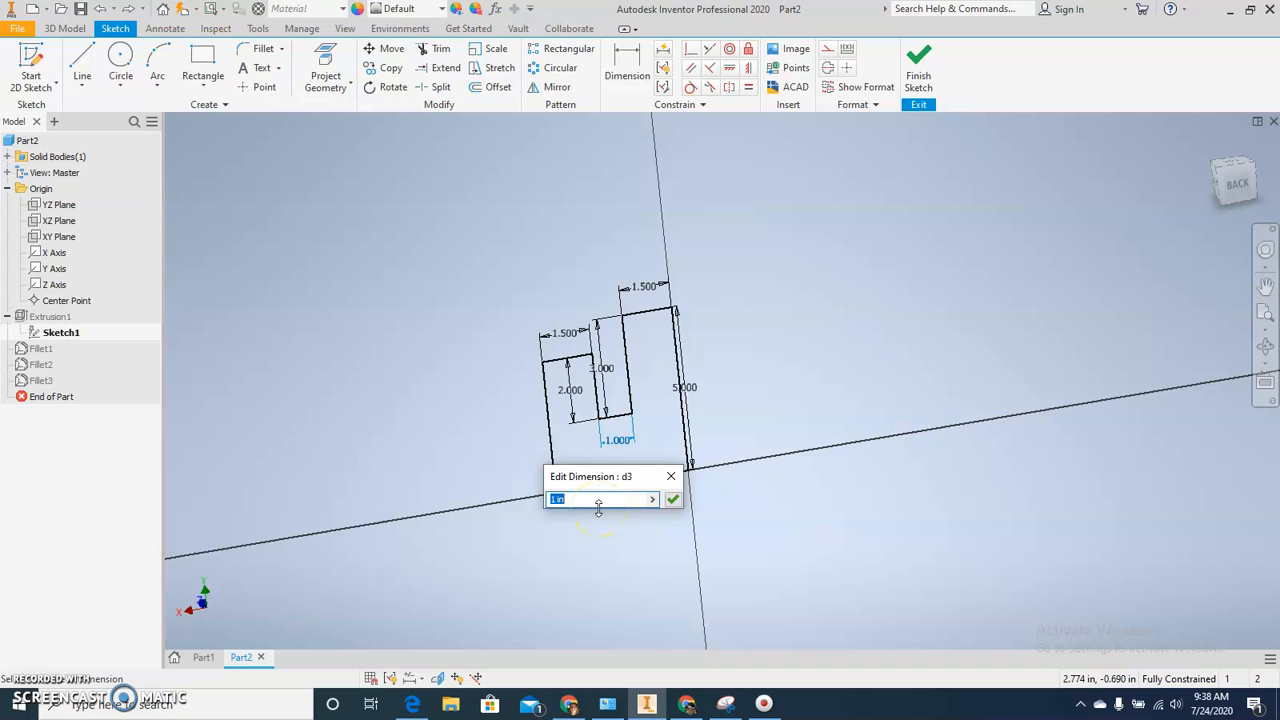
pyautogui.write('5')
pyautogui.press('Return')
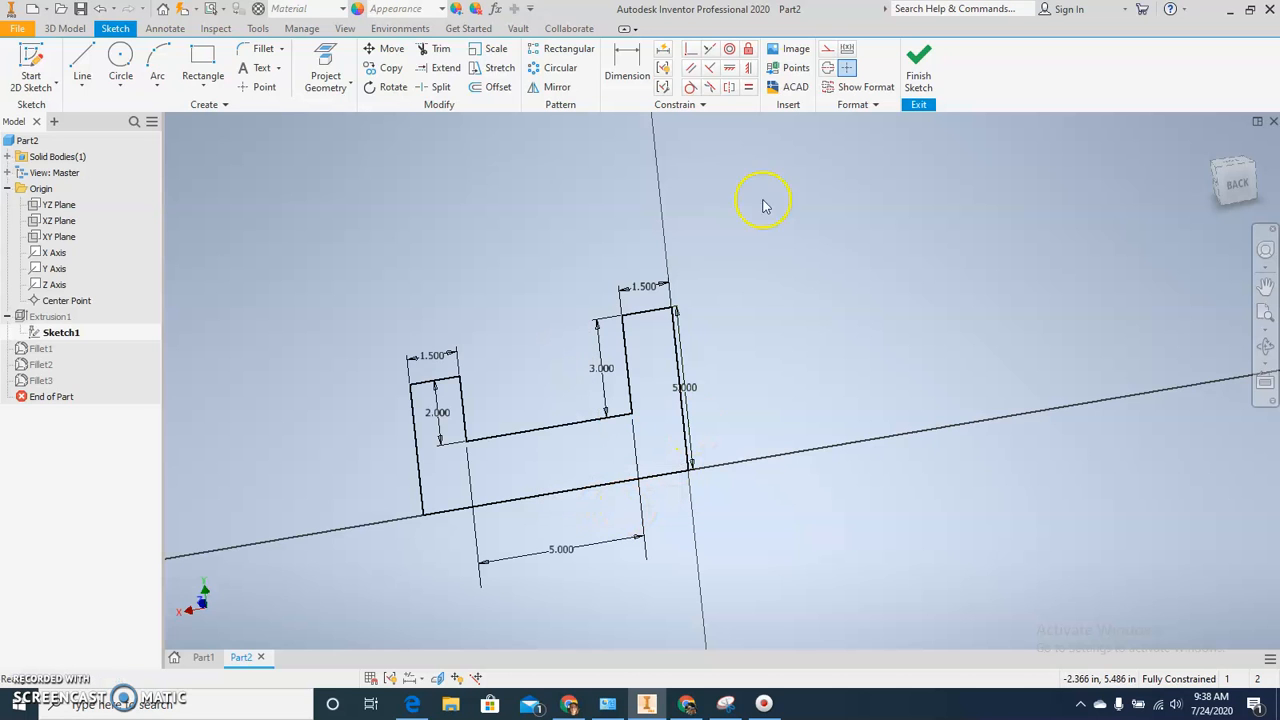
pyautogui.click(912, 72)
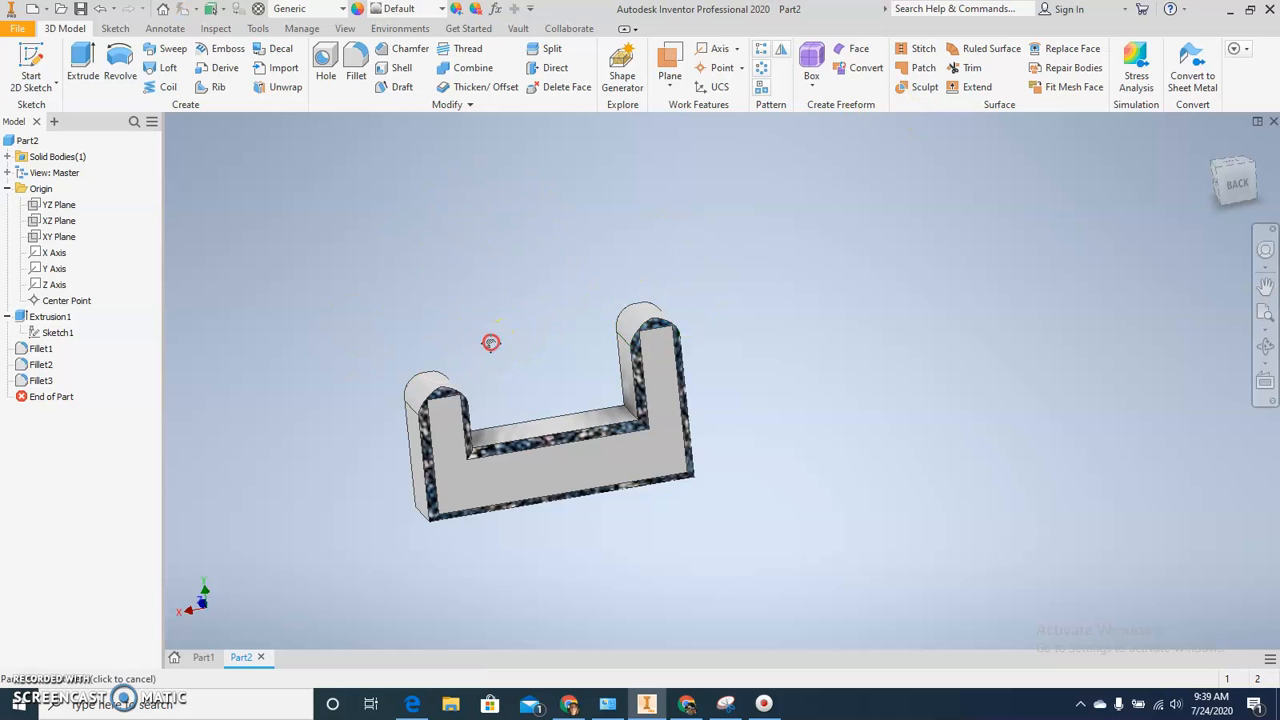
# Save the part as "woith inventor 1.2" in the inventor tutorials folder
pyautogui.moveTo(491, 343); pyautogui.dragTo(523, 337, button='middle')
pyautogui.click(20, 30)
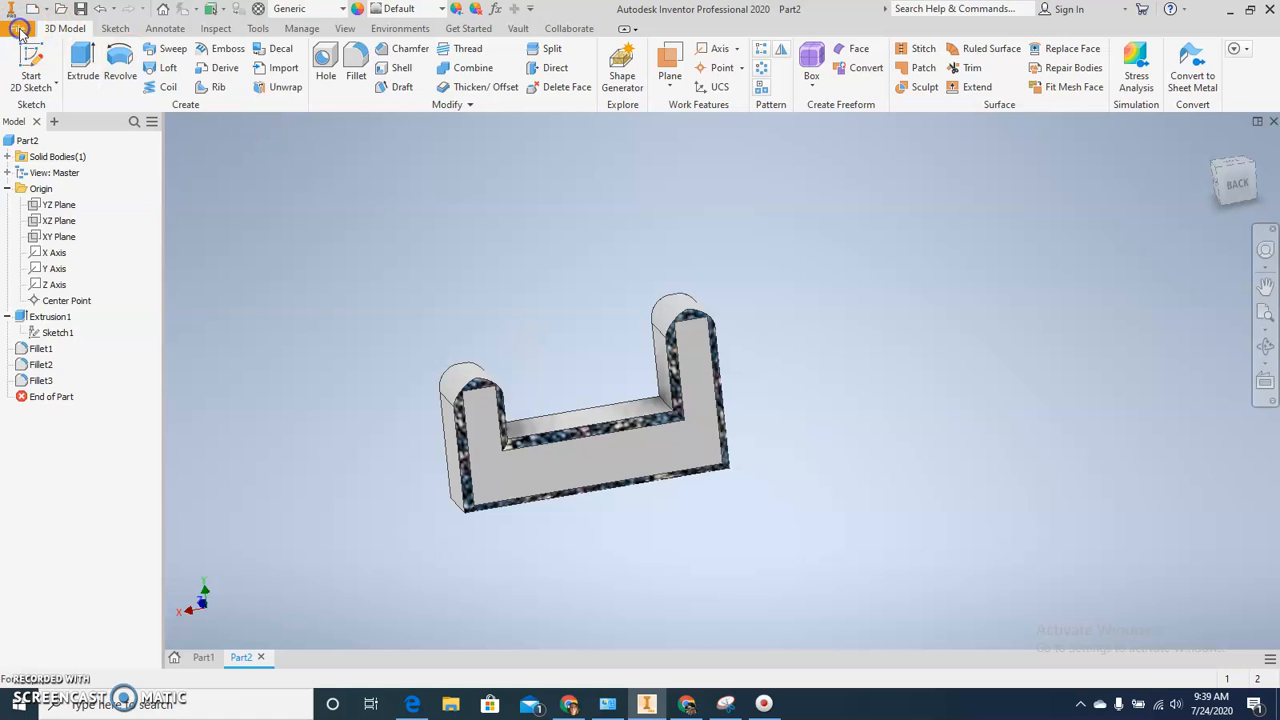
pyautogui.click(45, 197)
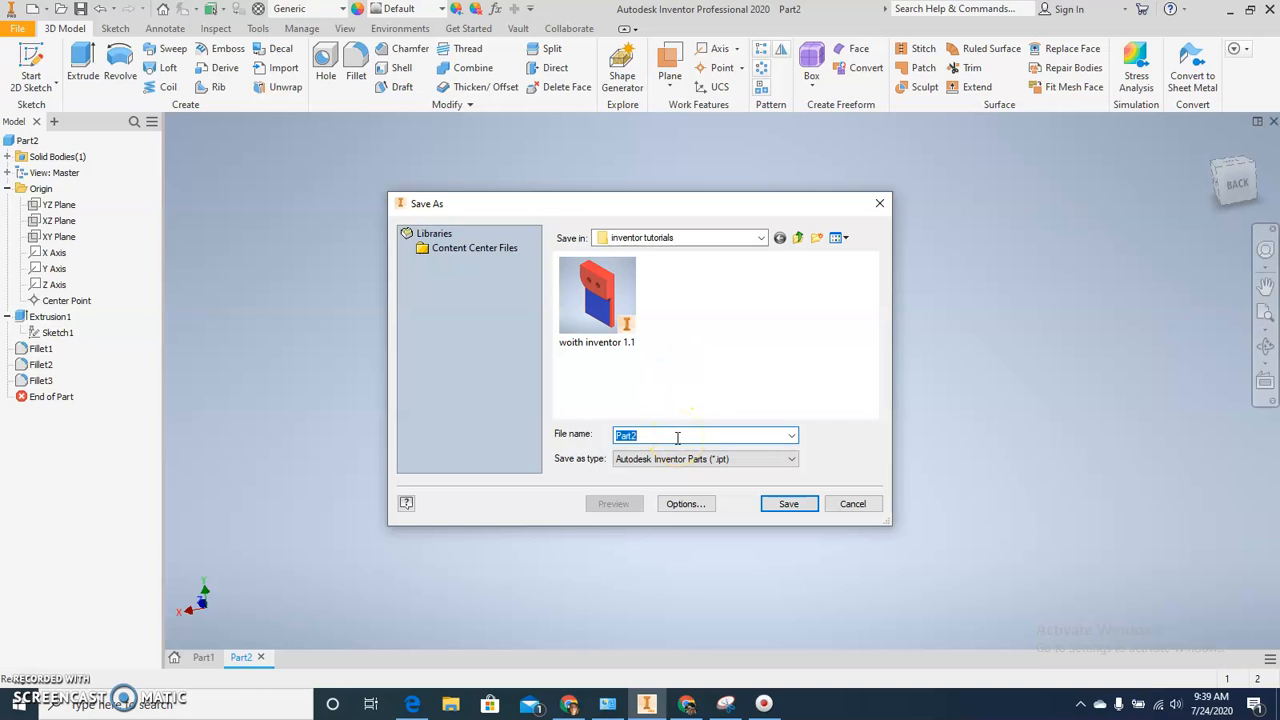
pyautogui.write('woith ine')
pyautogui.press('BackSpace')
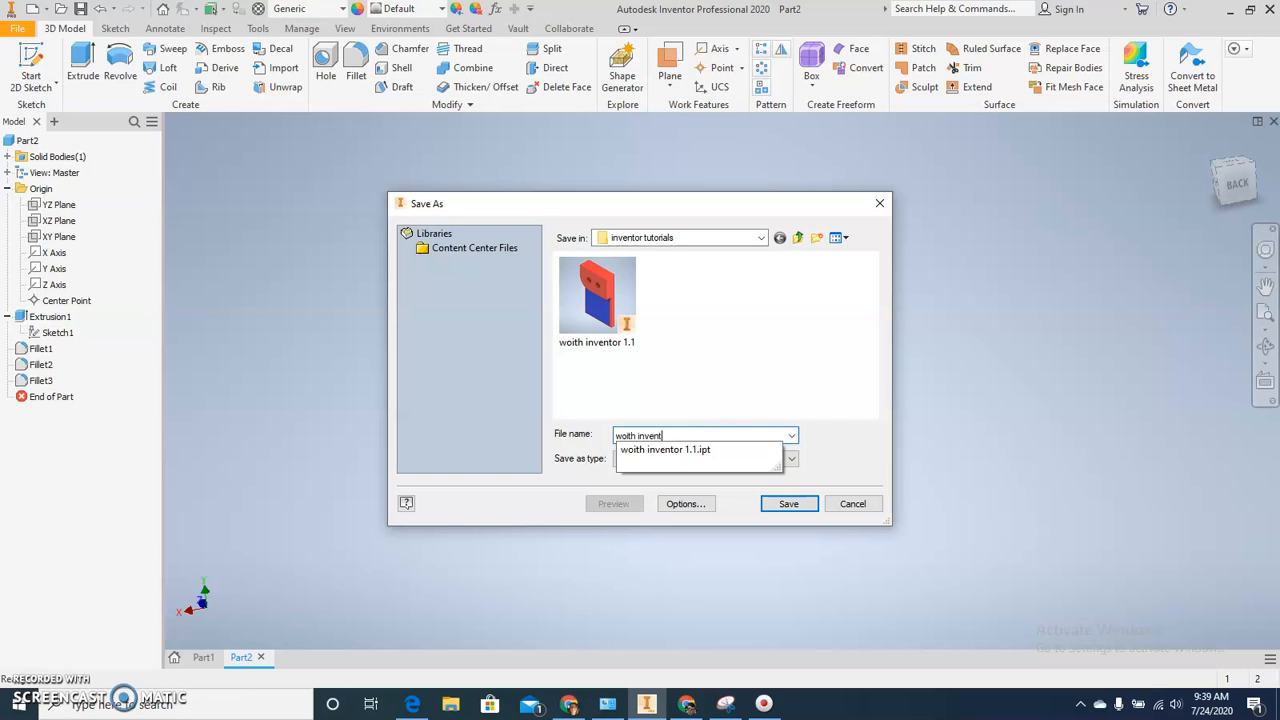
pyautogui.write('ventor 1.2')
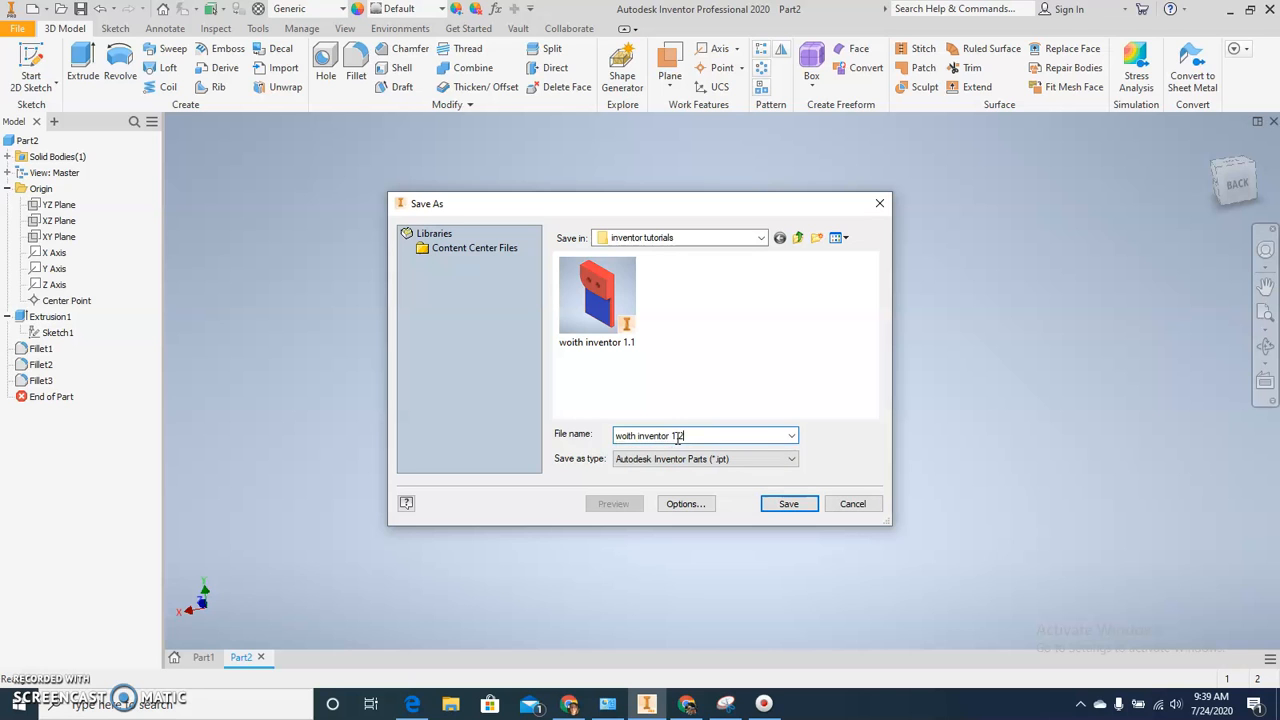
pyautogui.click(806, 505)
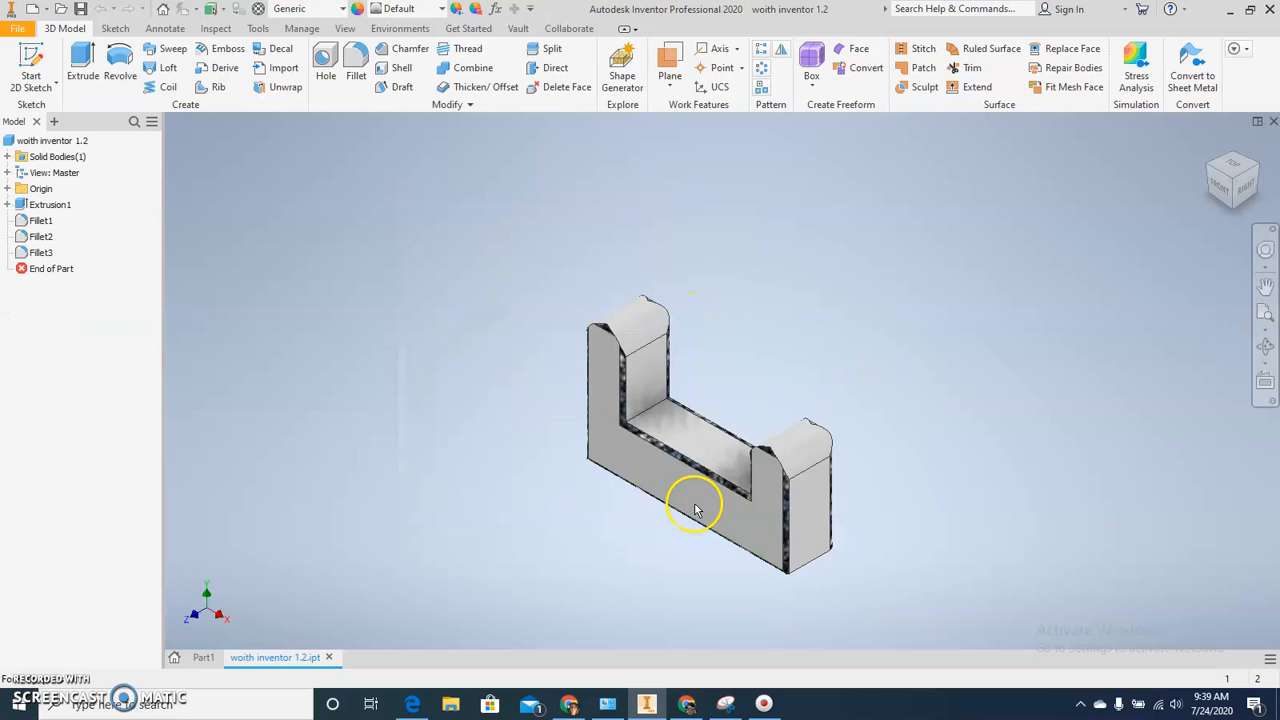
# Switch to the Google Docs worksheet to check its extrusion and fillet questions, and return to the Inventor part
pyautogui.moveTo(697, 510); pyautogui.dragTo(634, 500, button='middle')
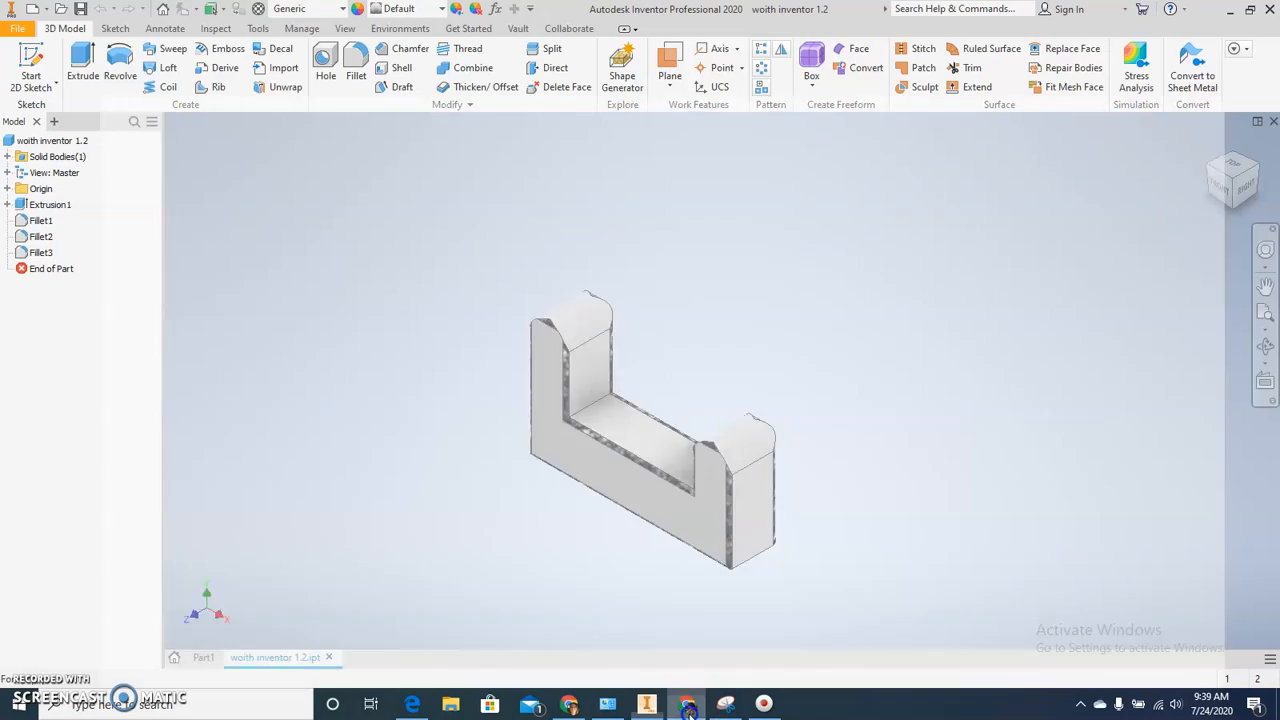
pyautogui.click(686, 703)
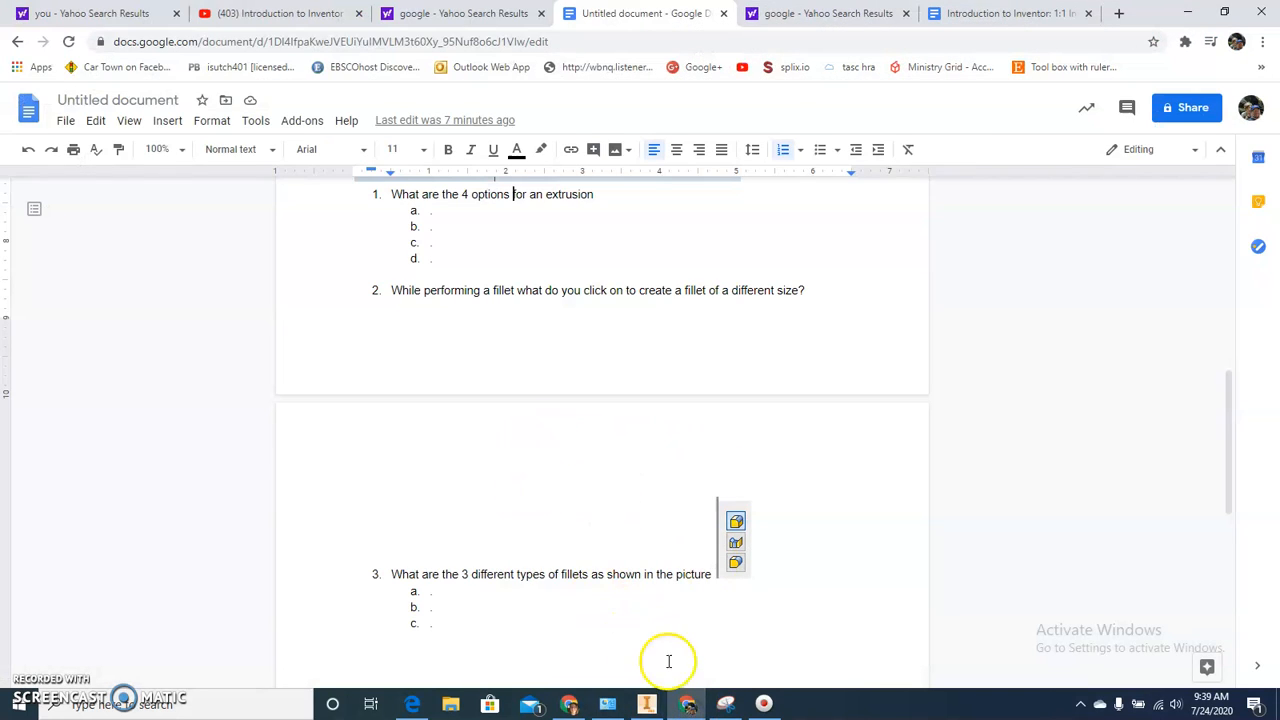
pyautogui.click(686, 703)
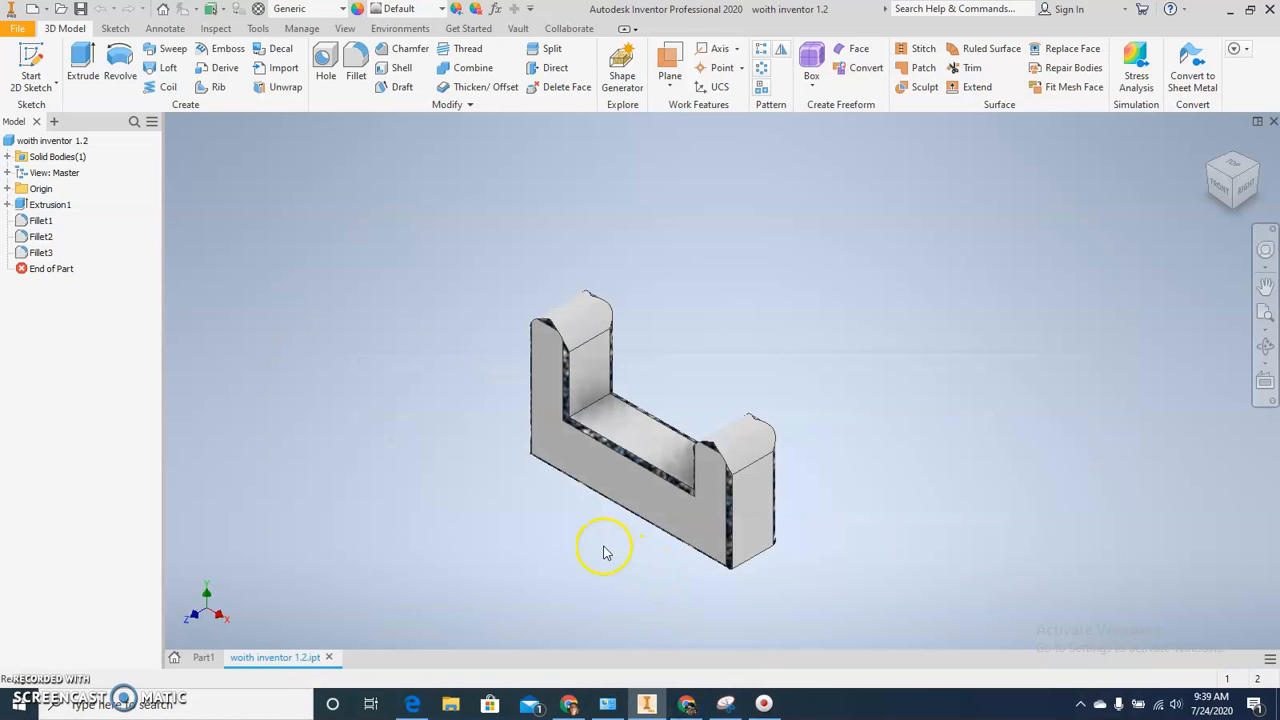